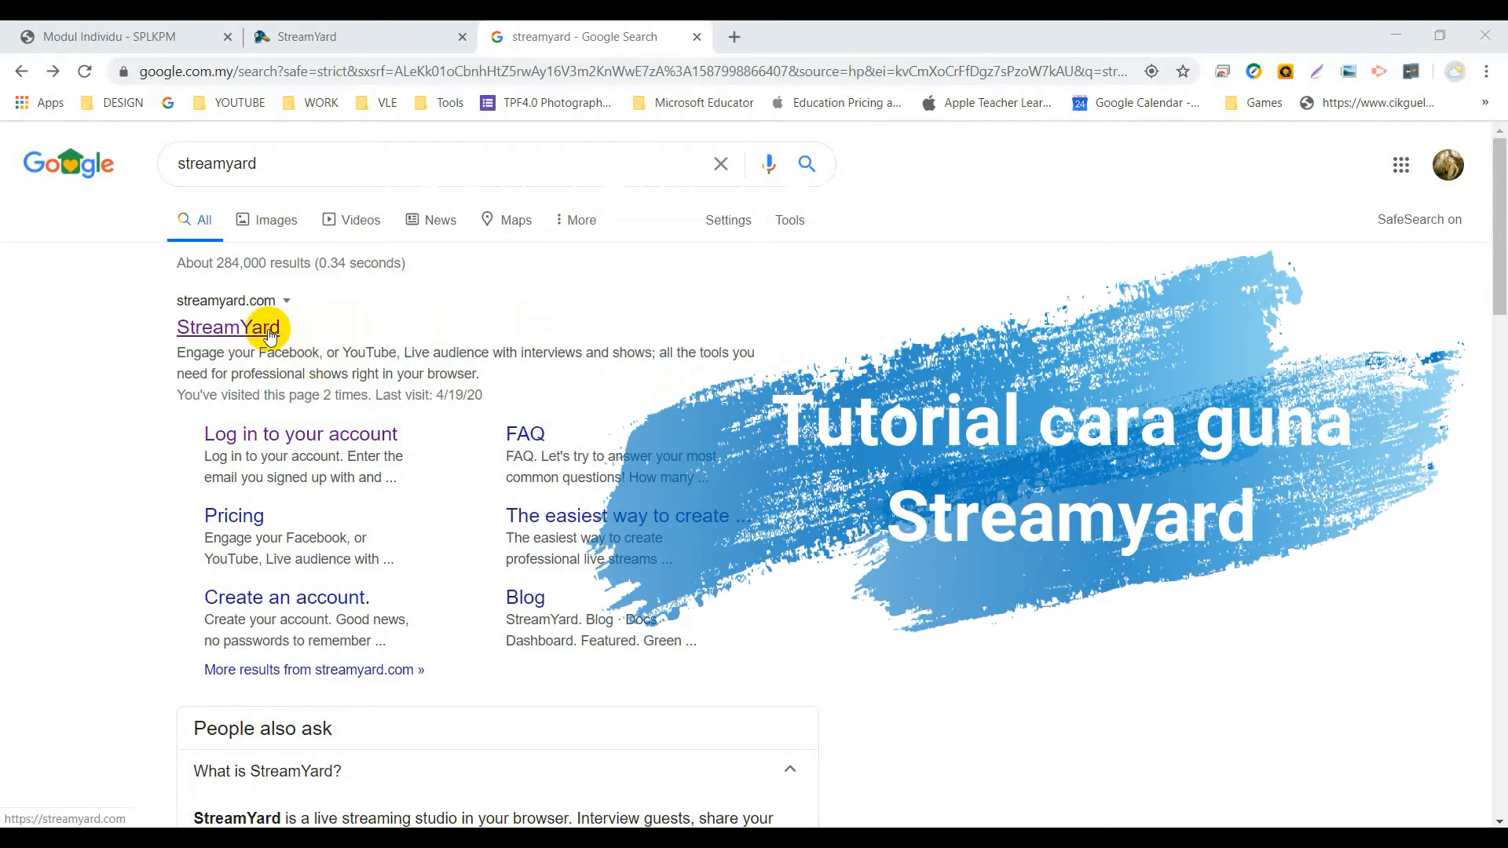
Step: Read the answer to "What is StreamYard?" in the Google search results, covering its browser studio and streaming platforms
scroll(271, 334, down, 5)
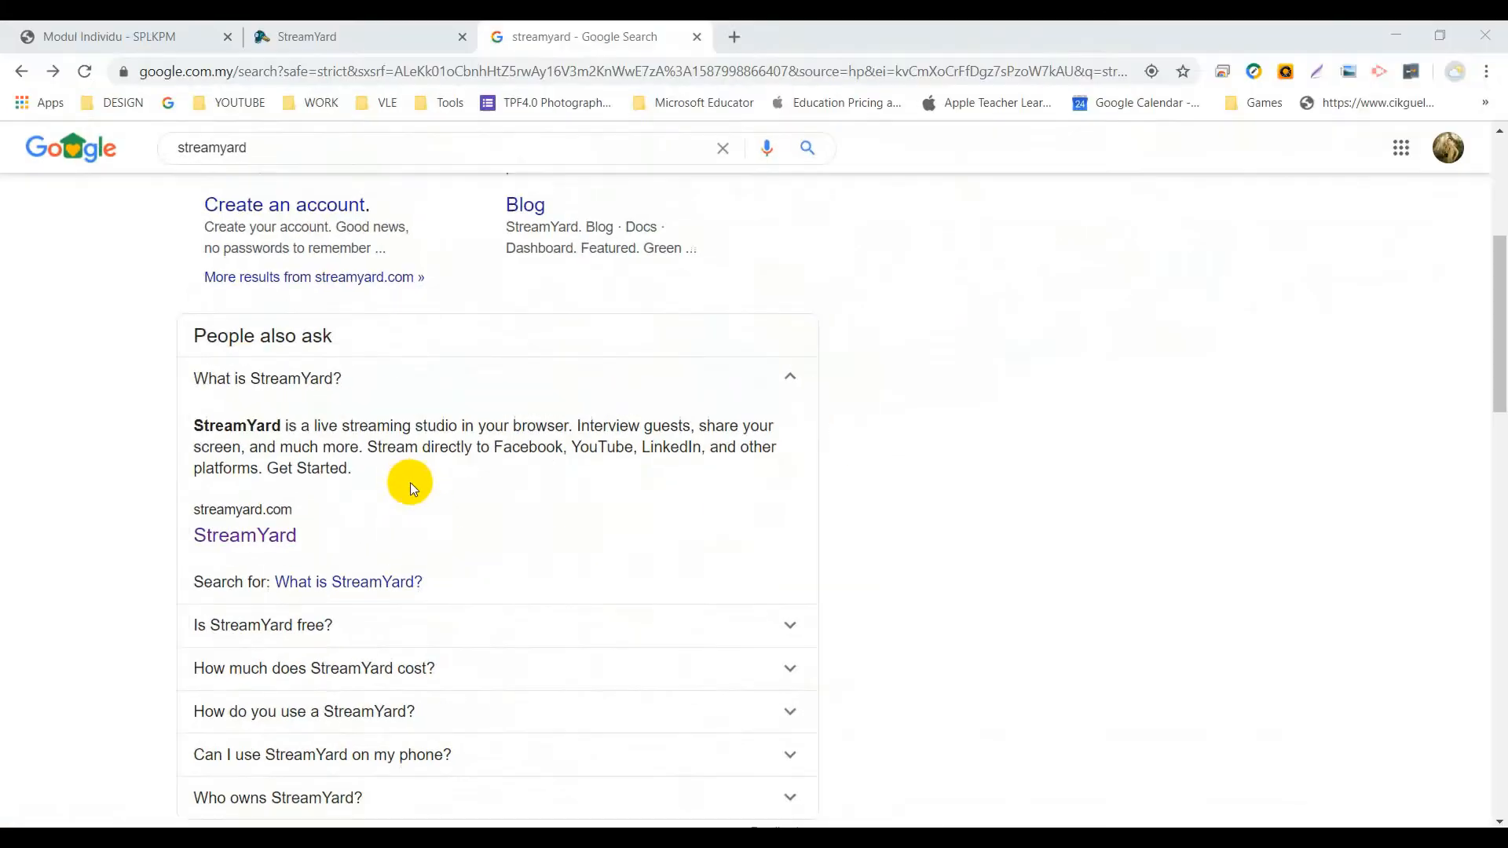
drag(194, 425, 745, 426)
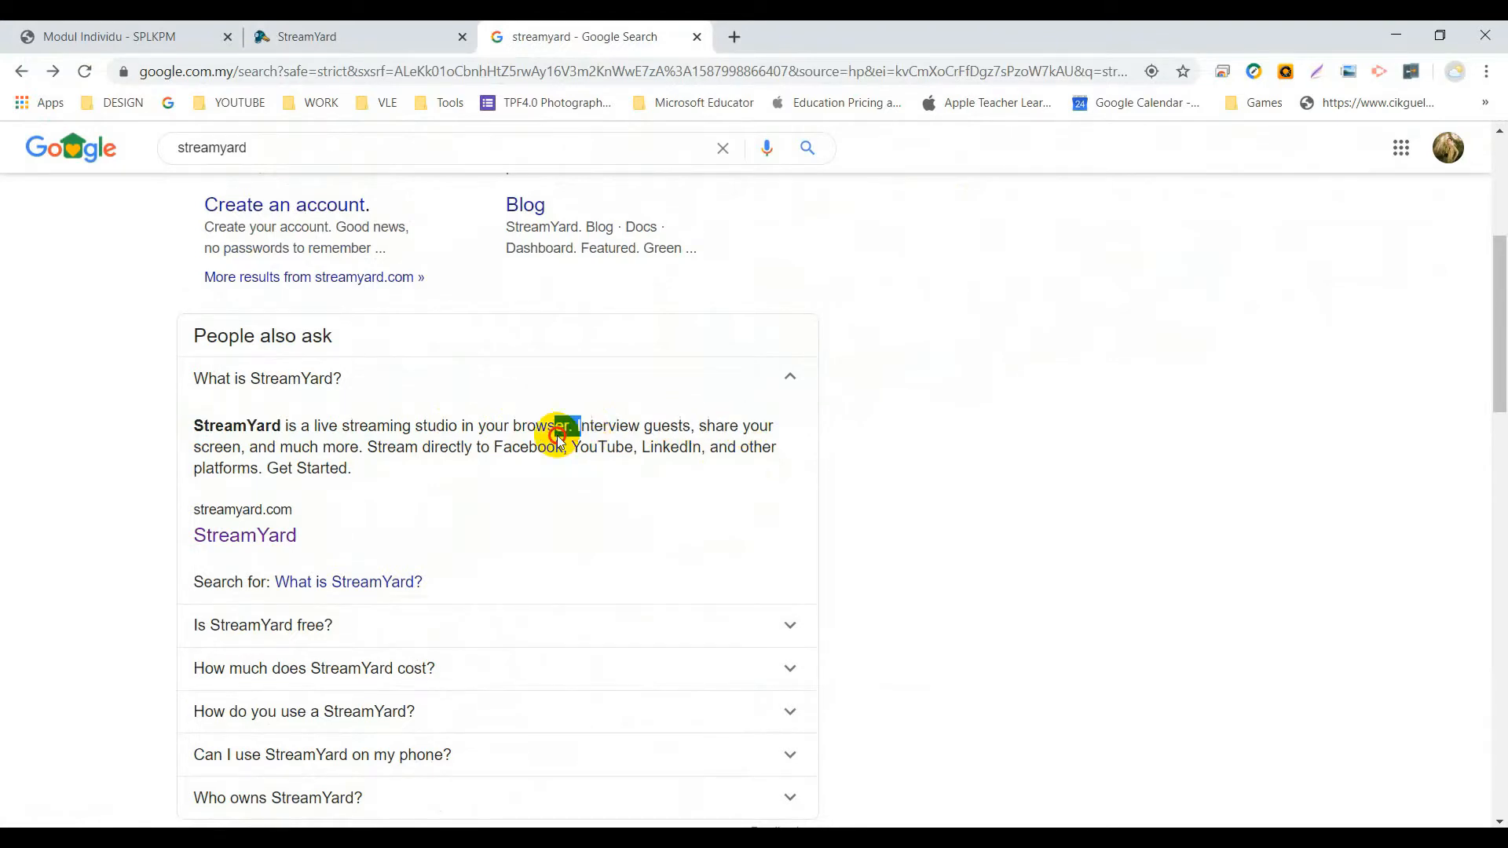
drag(578, 426, 373, 445)
click(464, 476)
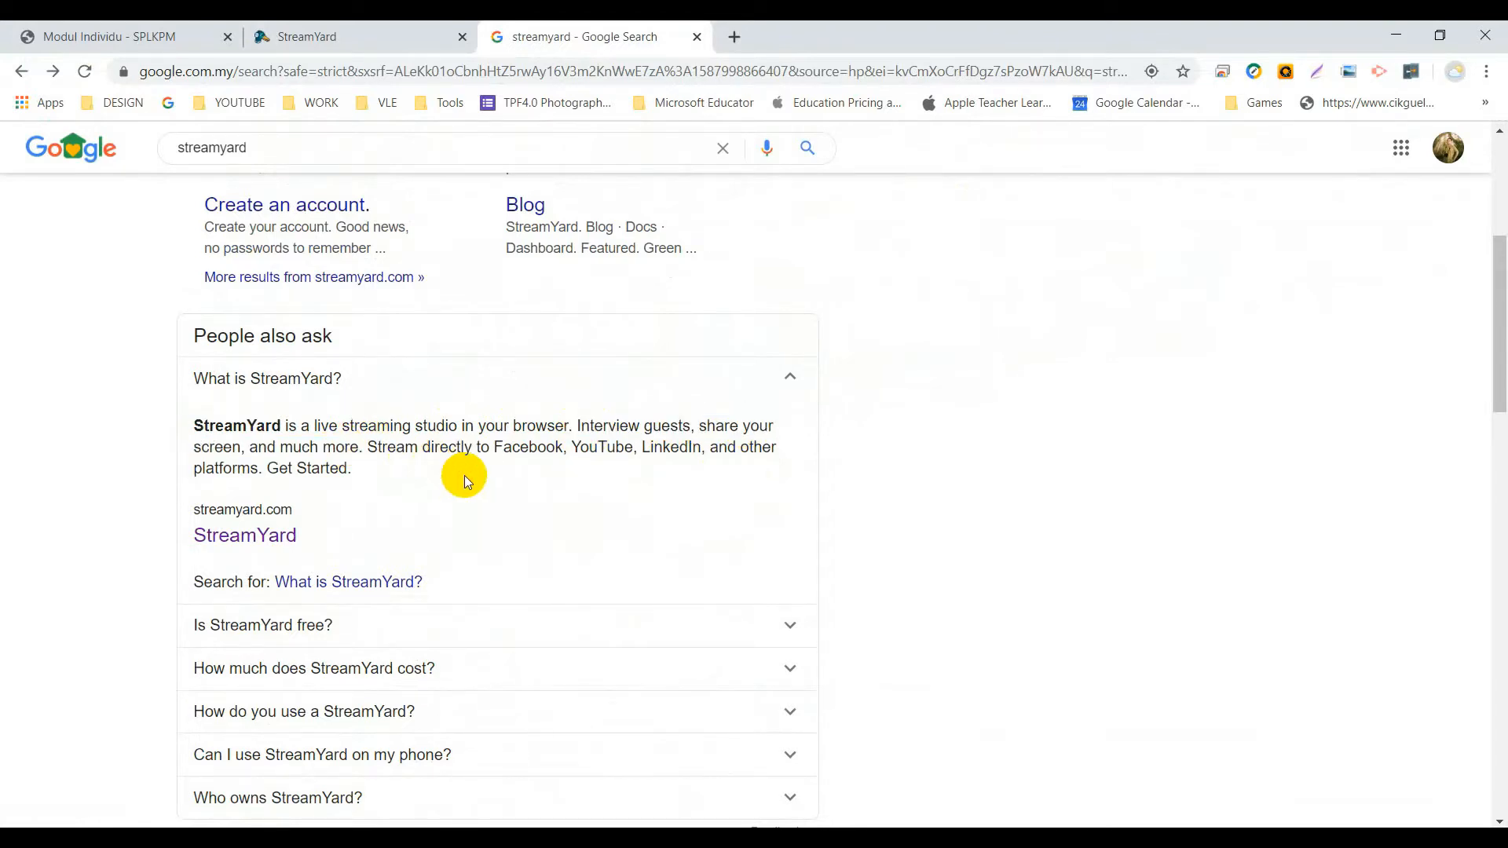
drag(367, 447, 703, 449)
click(435, 473)
scroll(436, 474, up, 5)
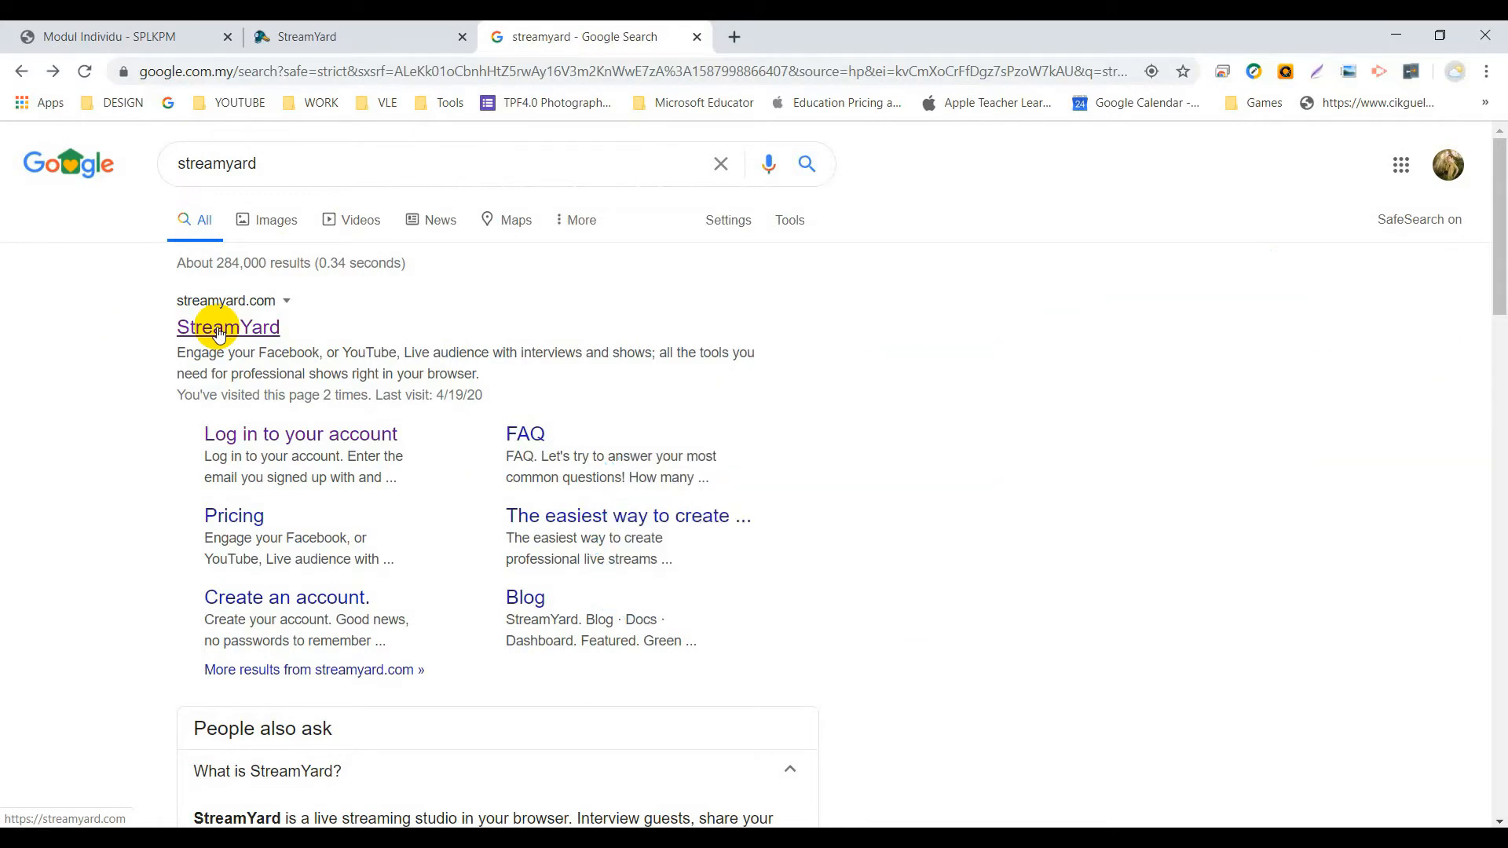
Step: Open the StreamYard website from the search results and enlarge its broadcasts page for easier reading
click(219, 330)
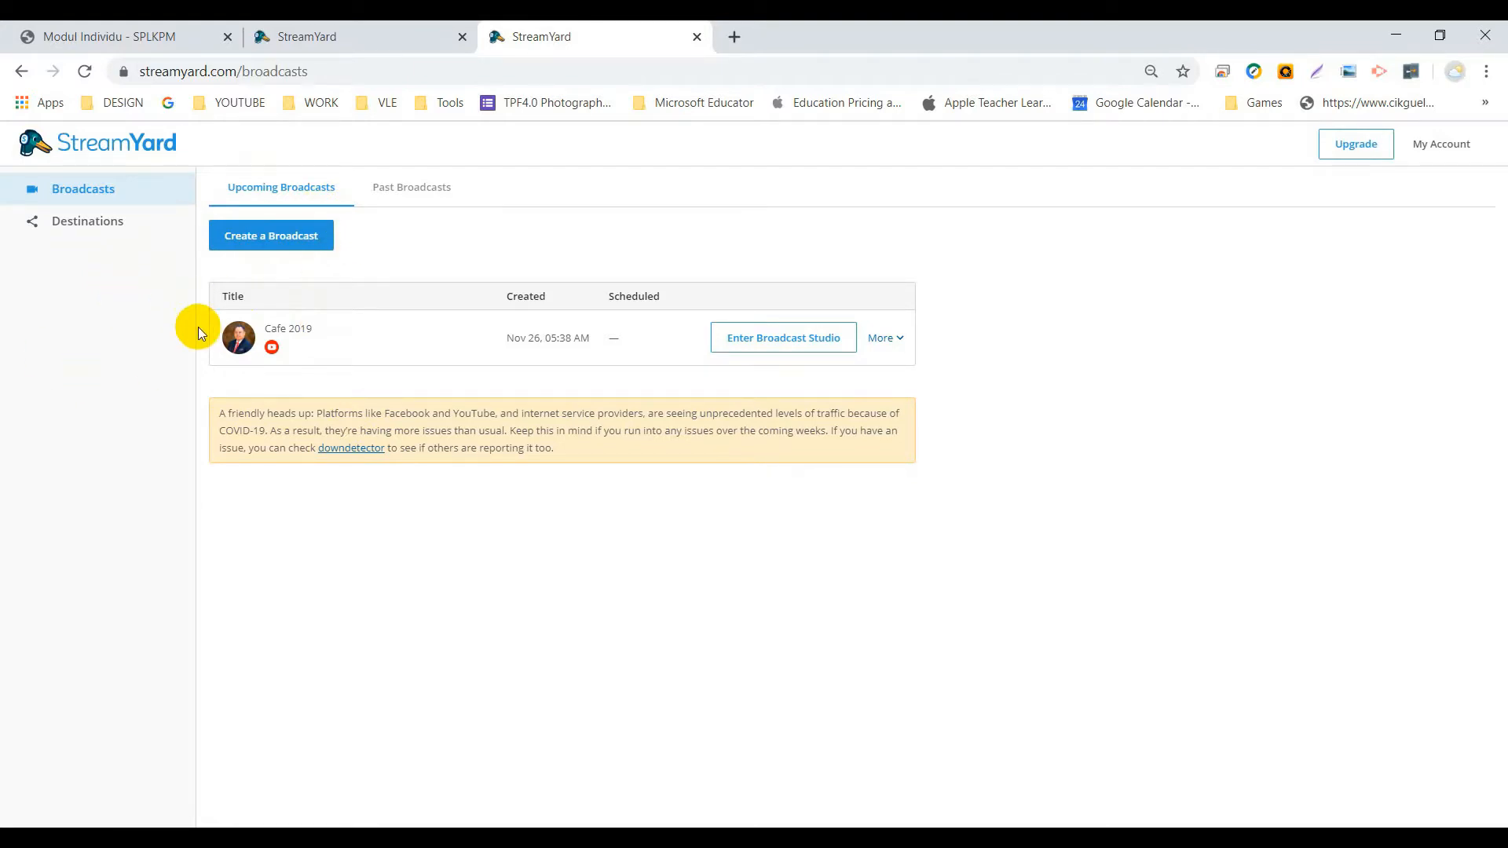
key(ctrl+plus)
key(ctrl+plus)
key(ctrl+plus)
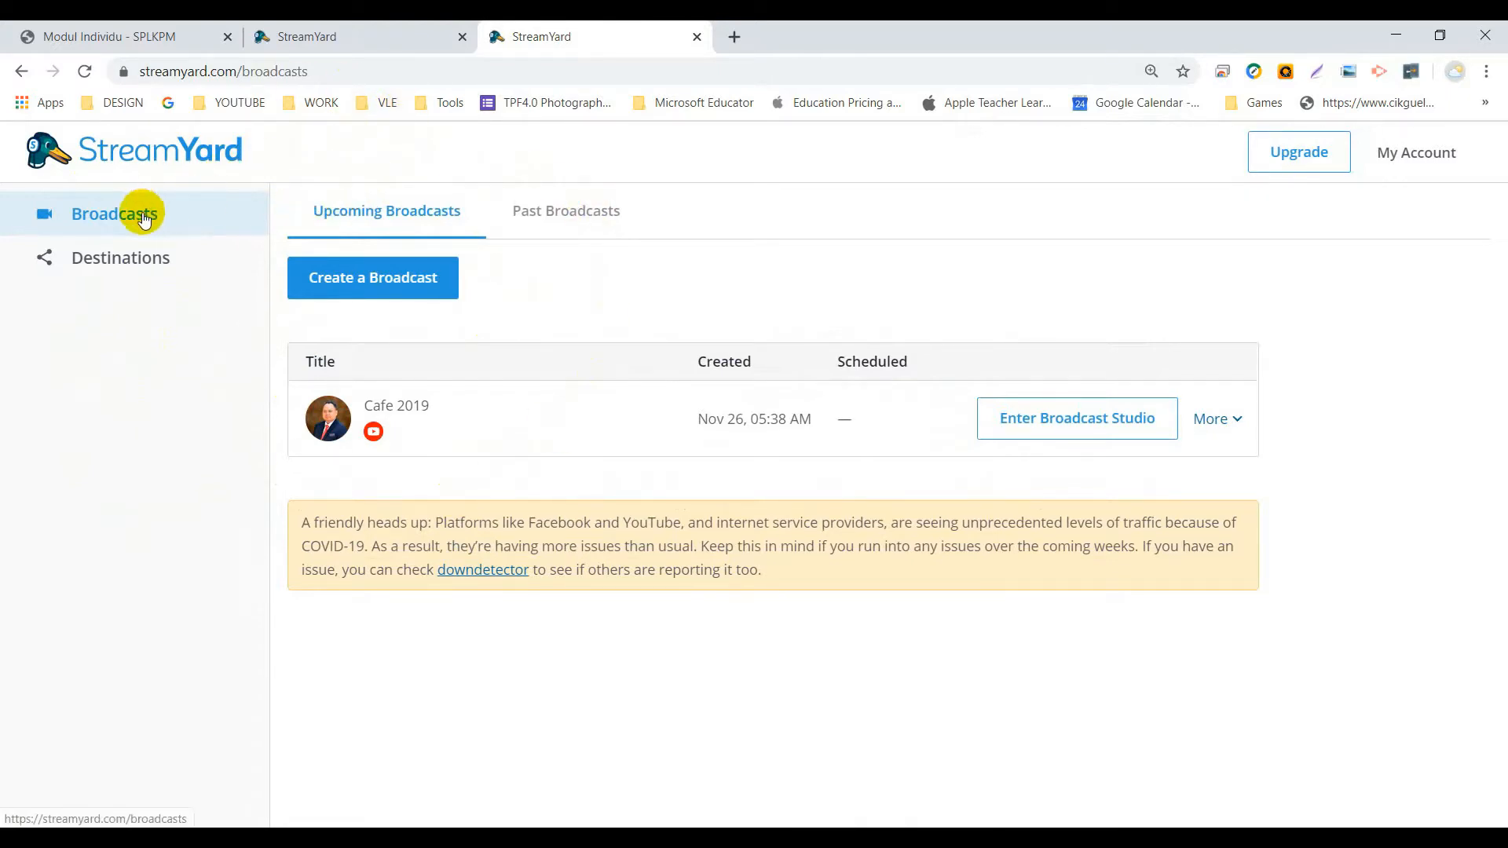
Step: Review the connected streaming destinations and the platforms offered for adding a destination
click(122, 259)
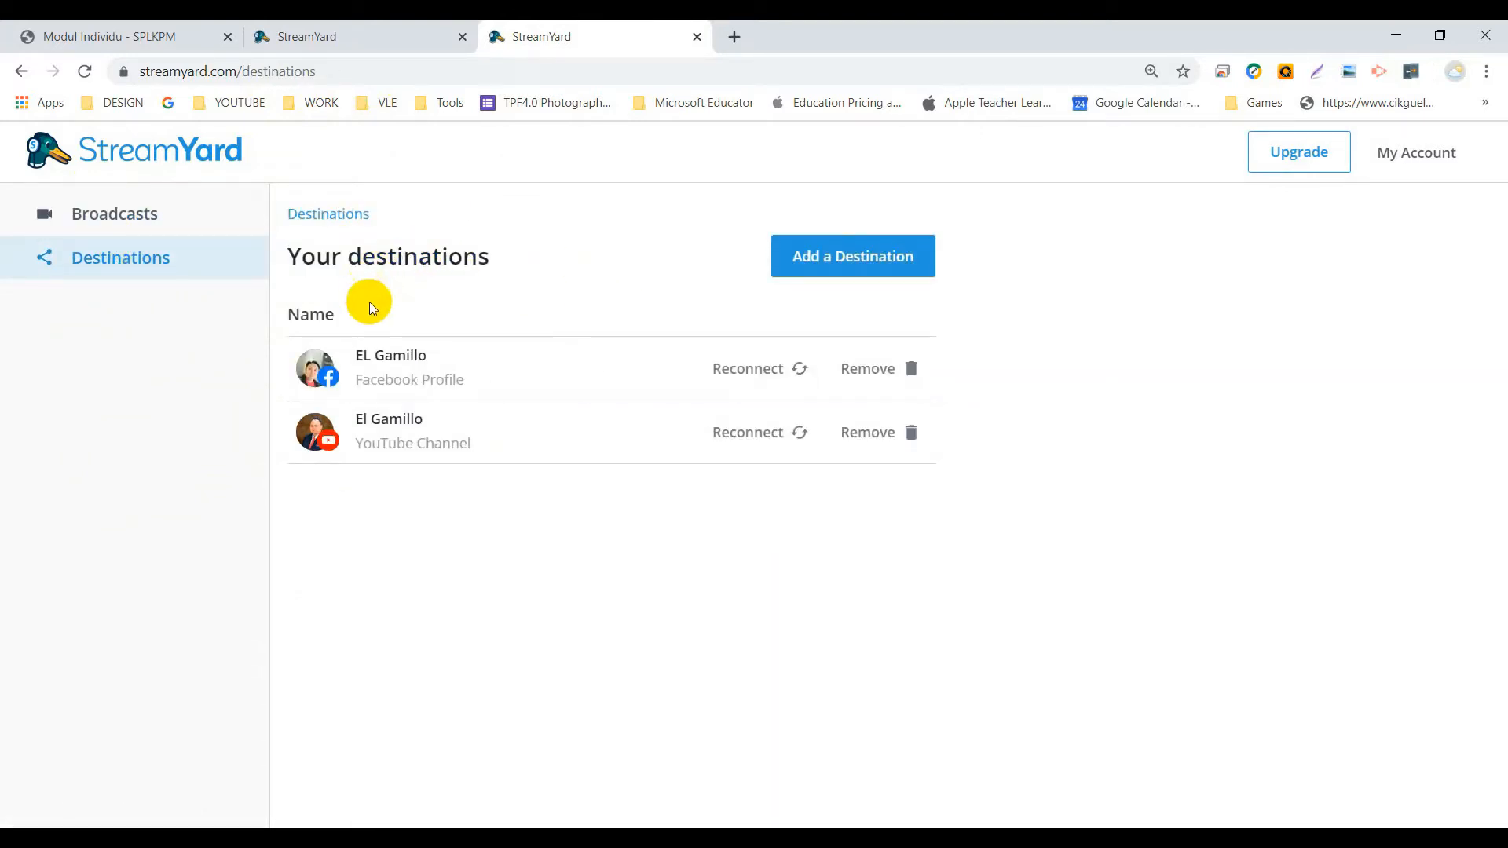
click(842, 265)
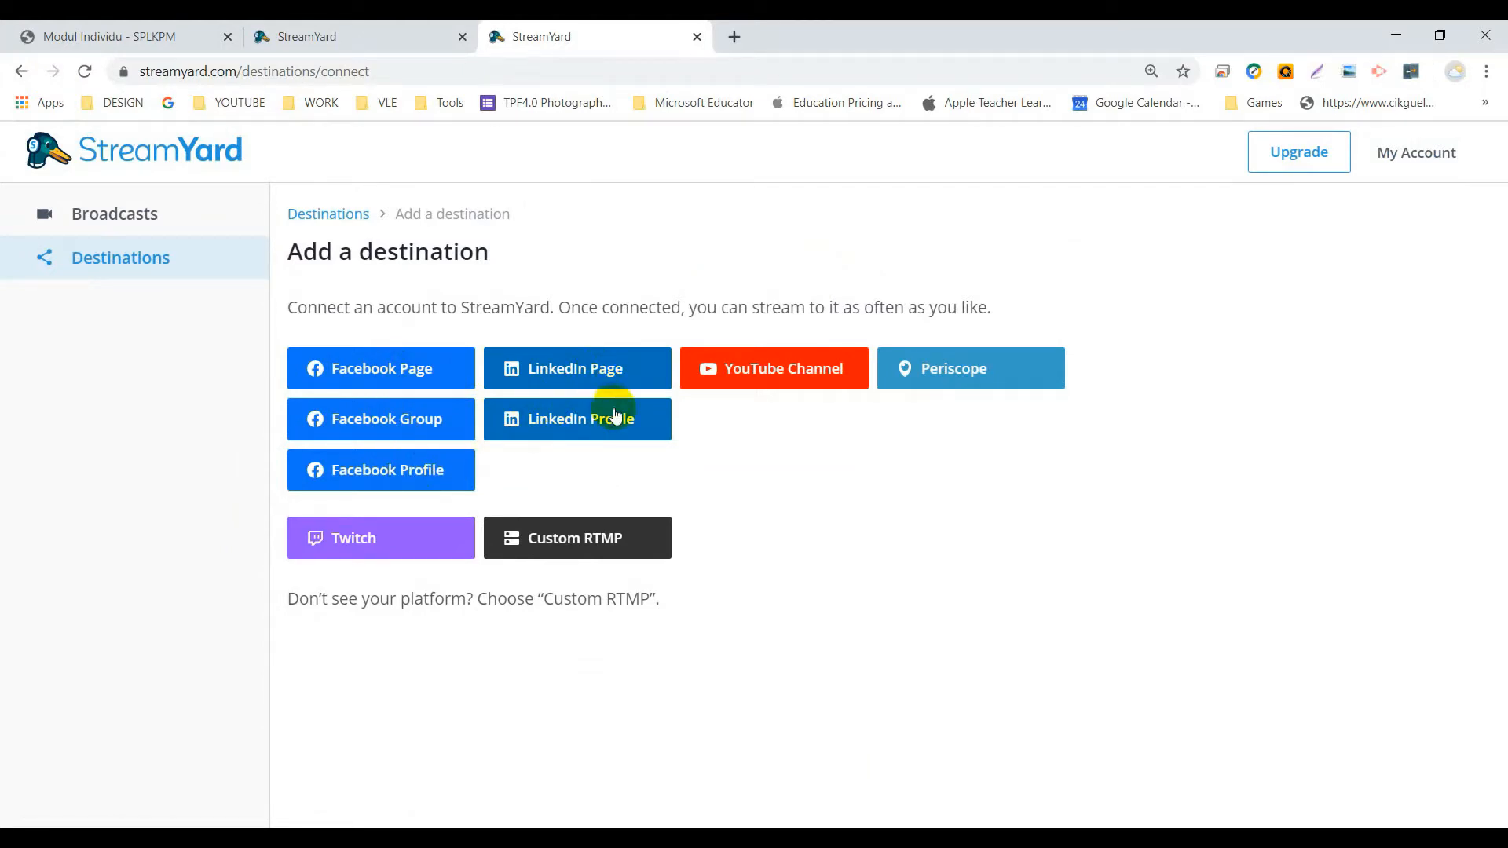
click(751, 376)
click(145, 272)
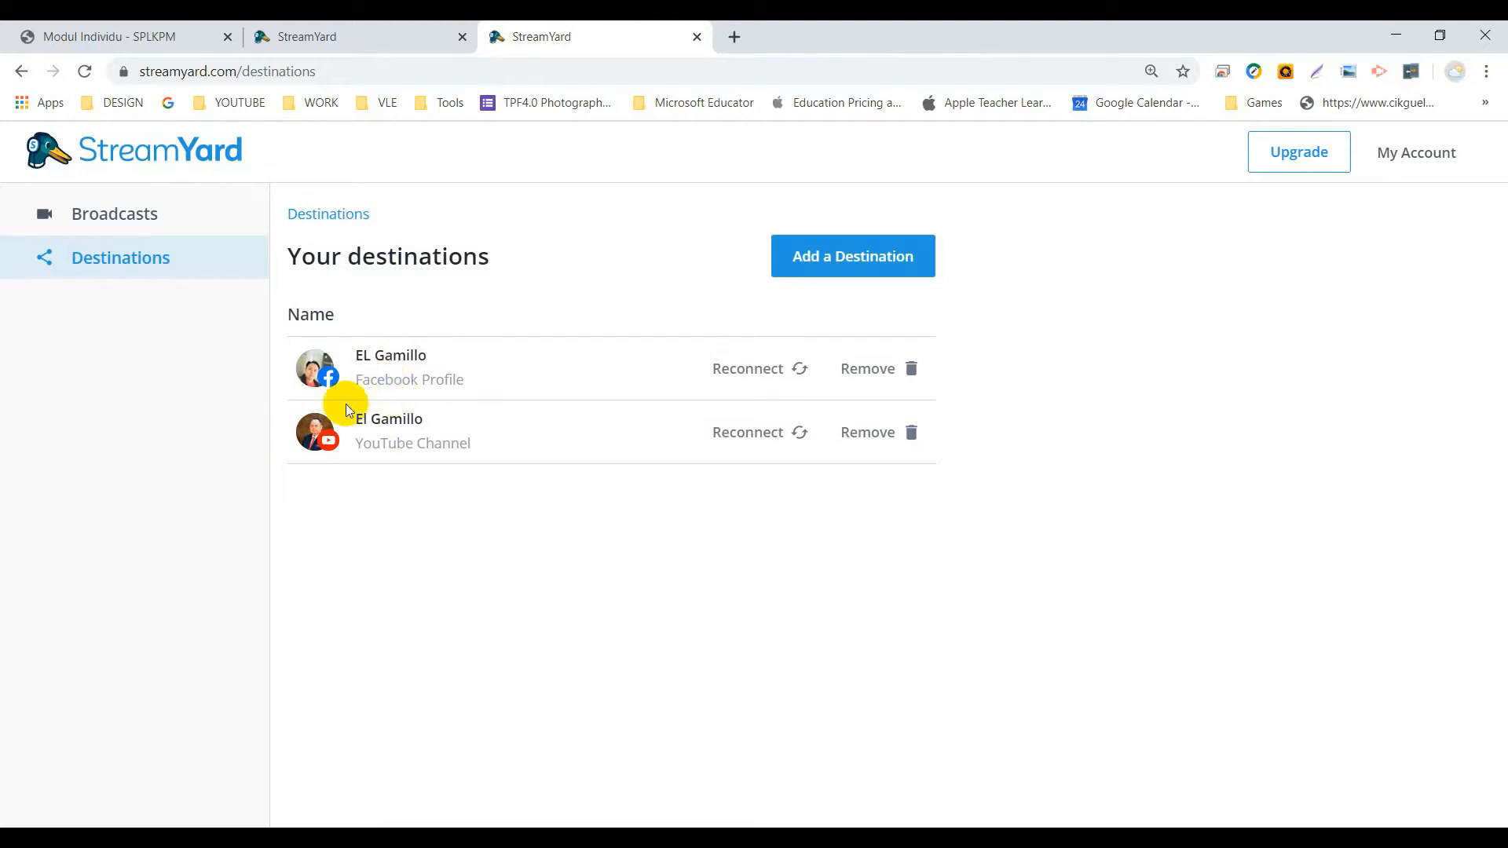
Step: Start a new broadcast to the connected YouTube channel and title it "Pembeljaran online Streamyard"
click(102, 214)
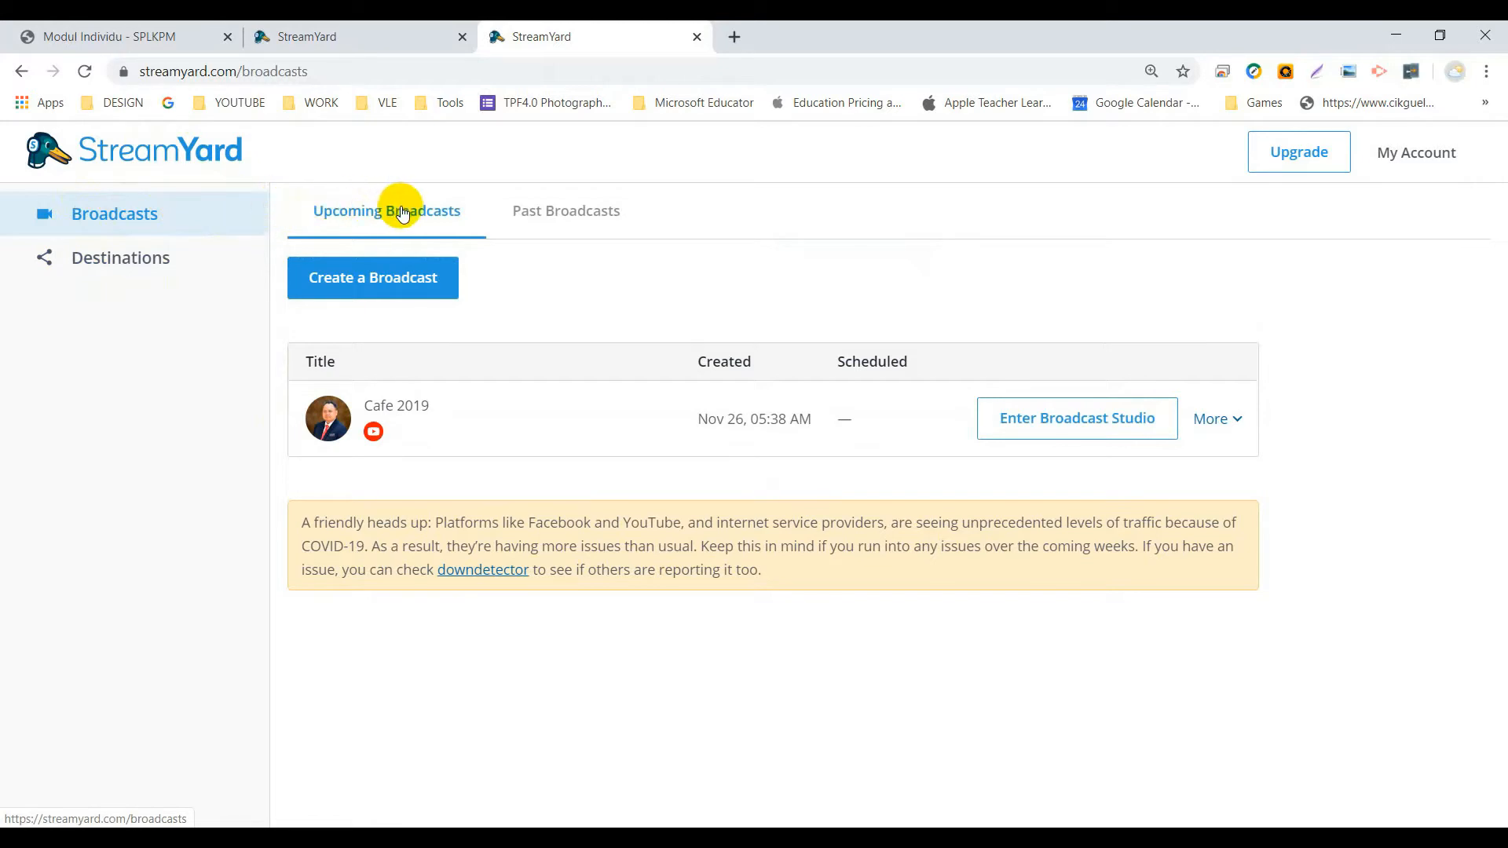
click(374, 284)
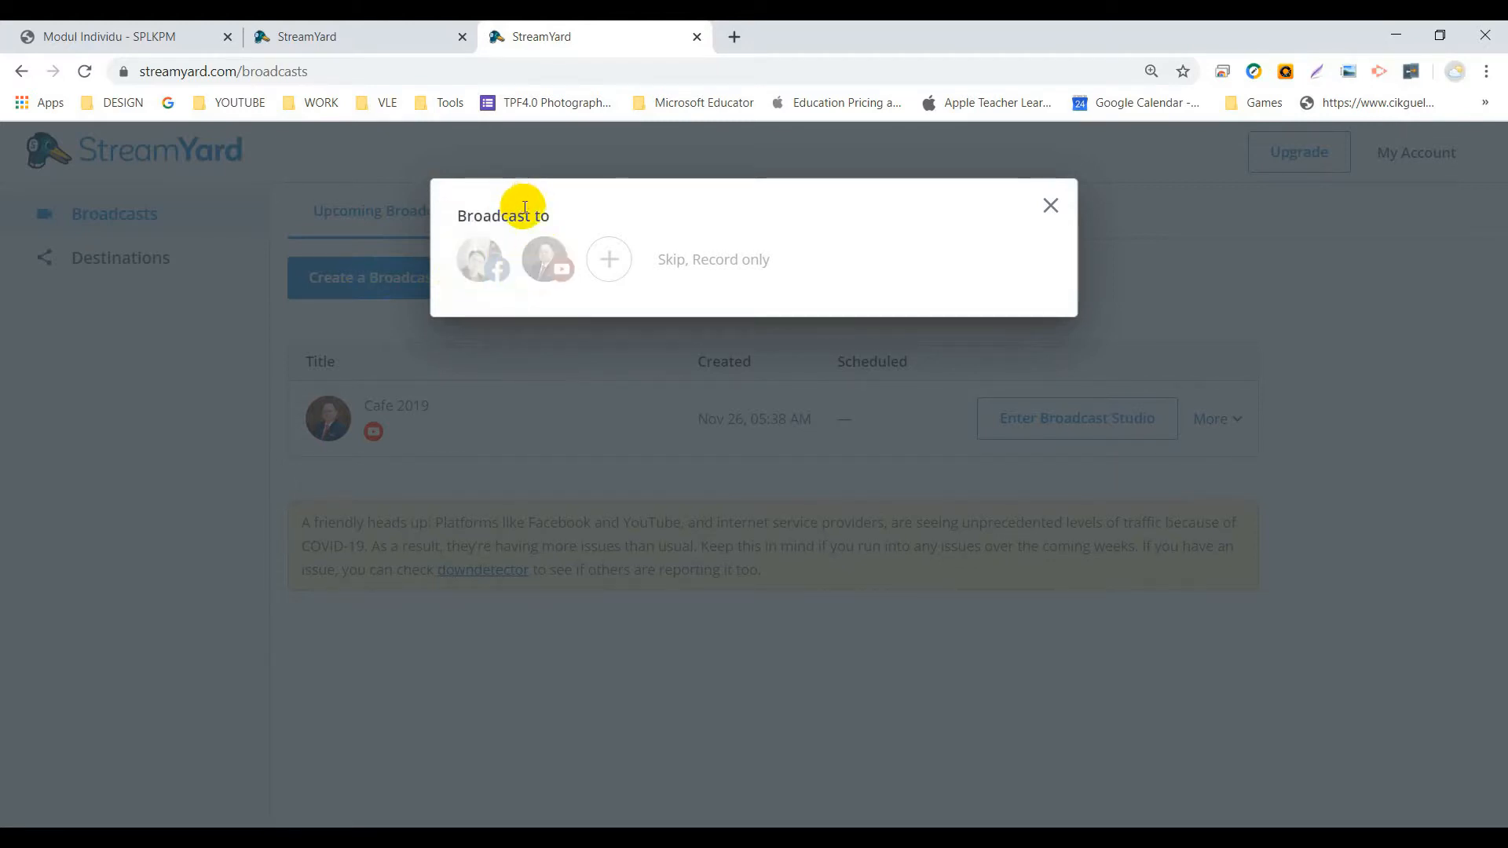
click(546, 279)
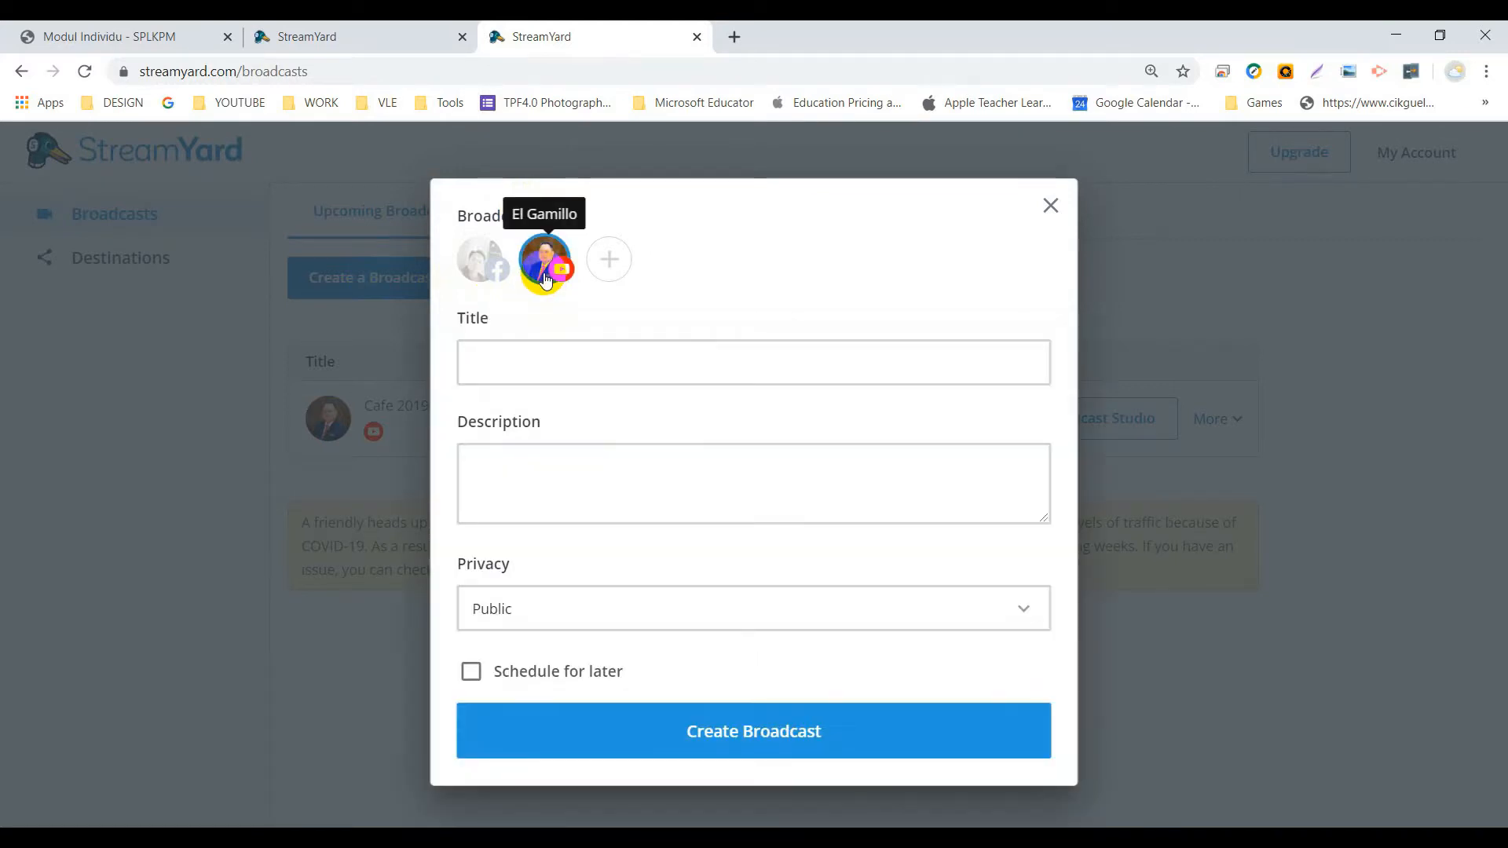
click(515, 361)
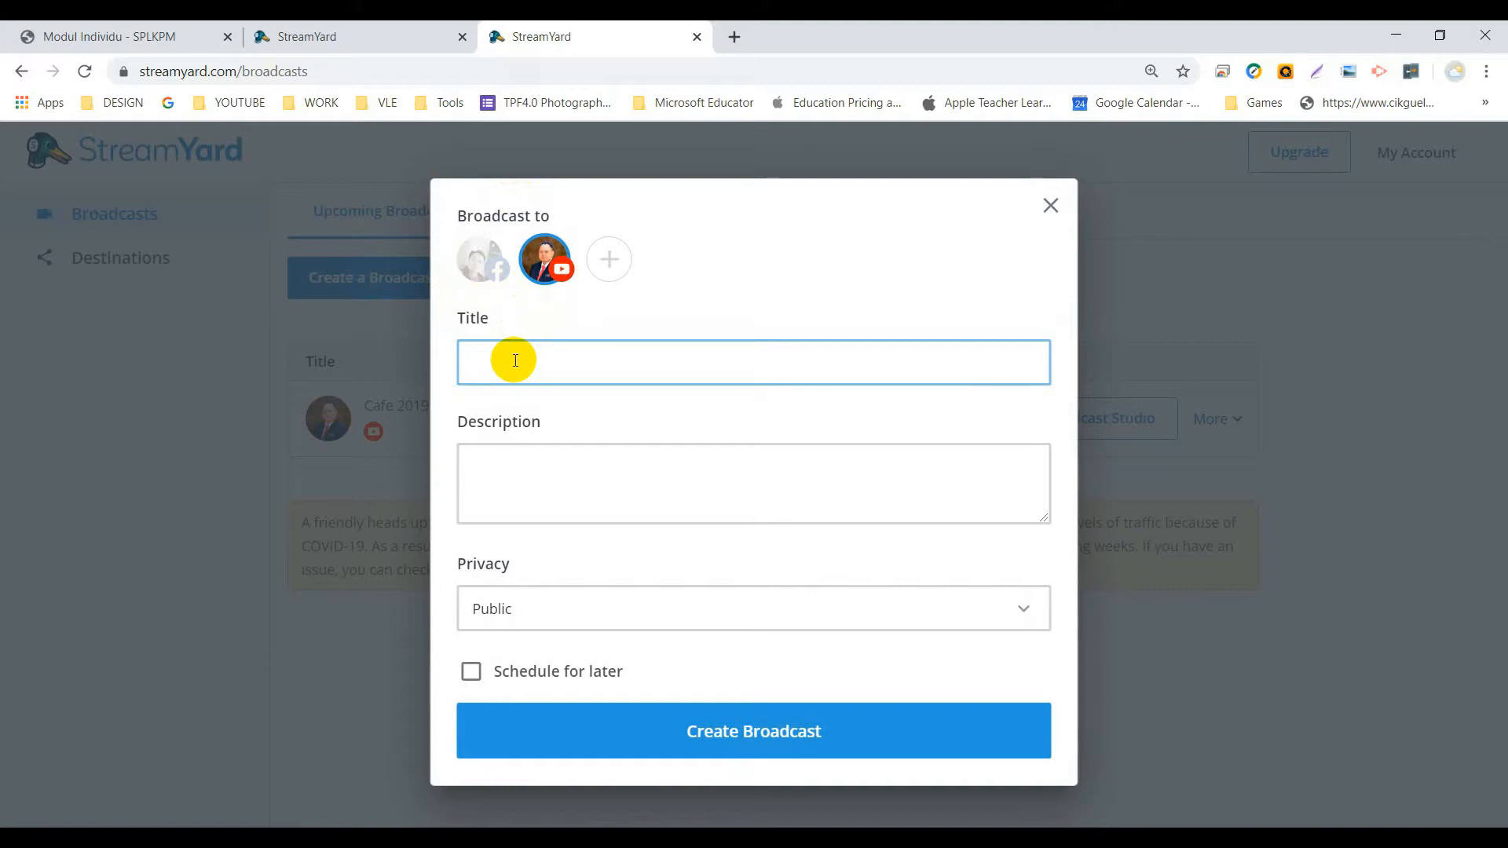
text(Pembeljaran online Strea)
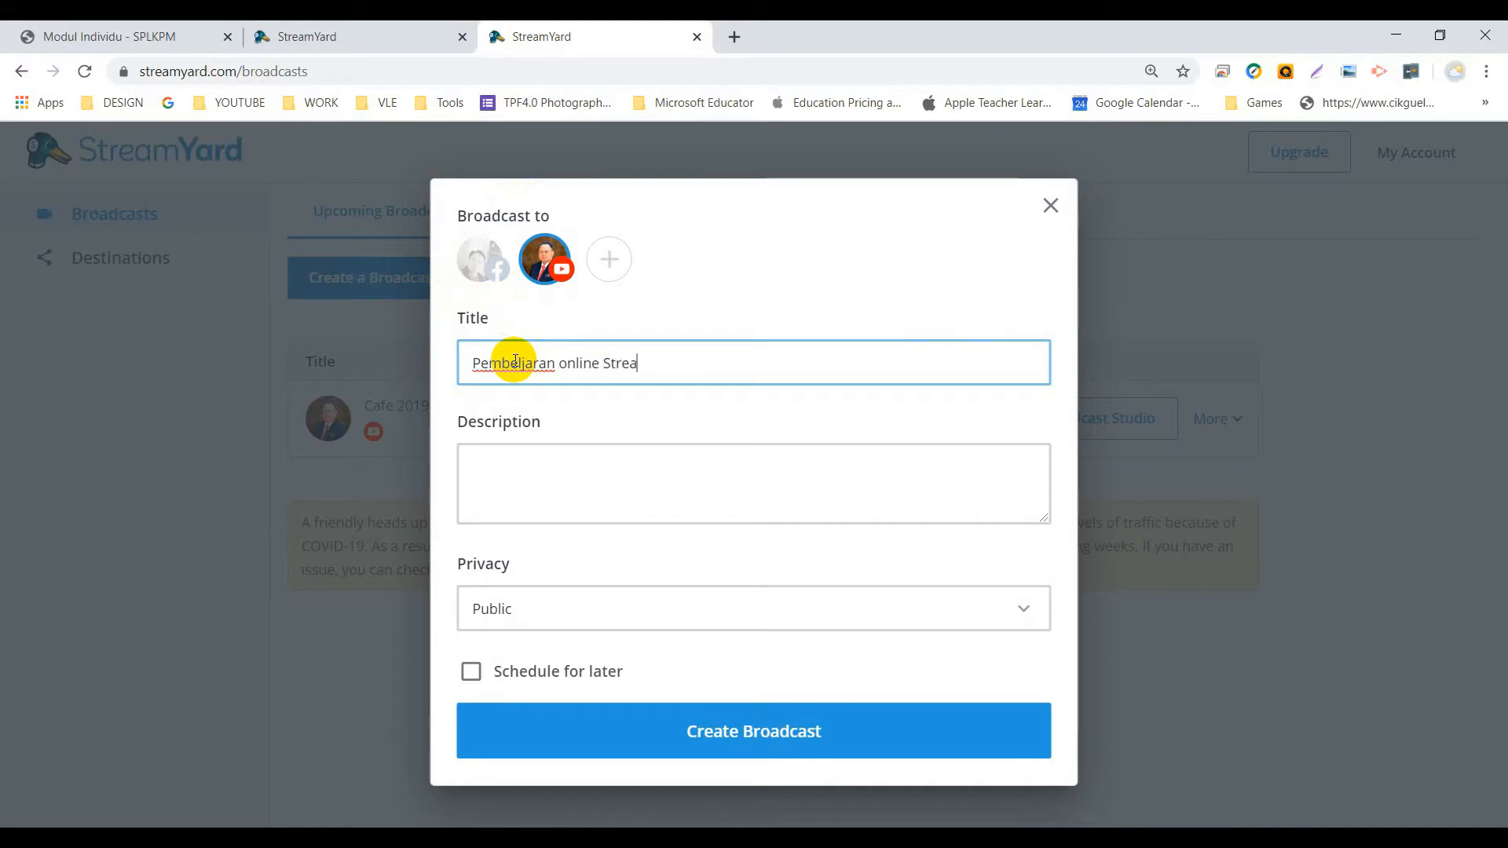
text(myard)
Step: Fill in the broadcast description with "Bersama", the teacher's name and a copy of the title after a hyphen
click(515, 466)
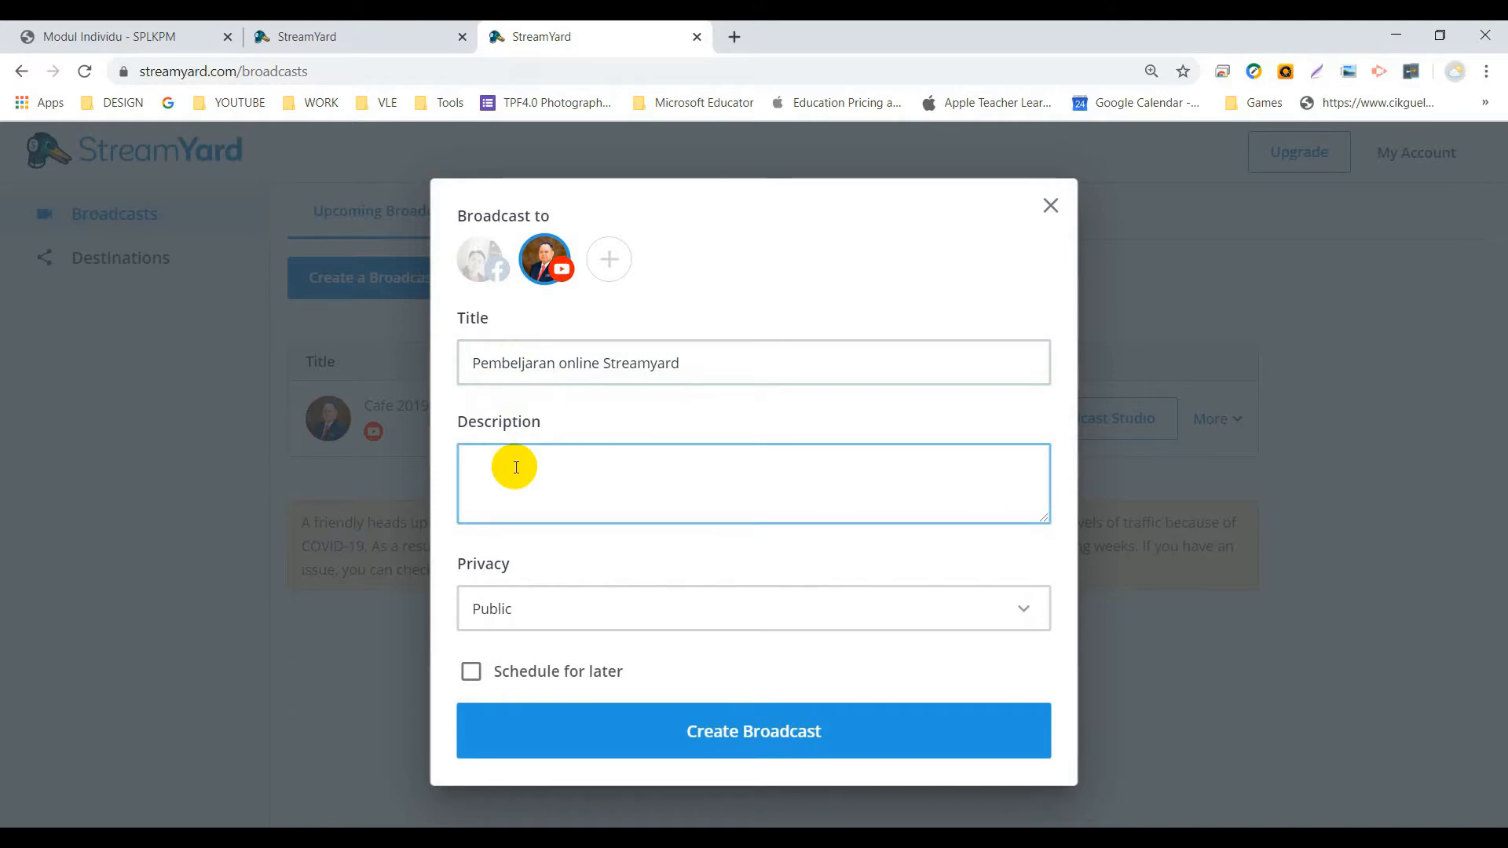
text(Bersama CIkgu e)
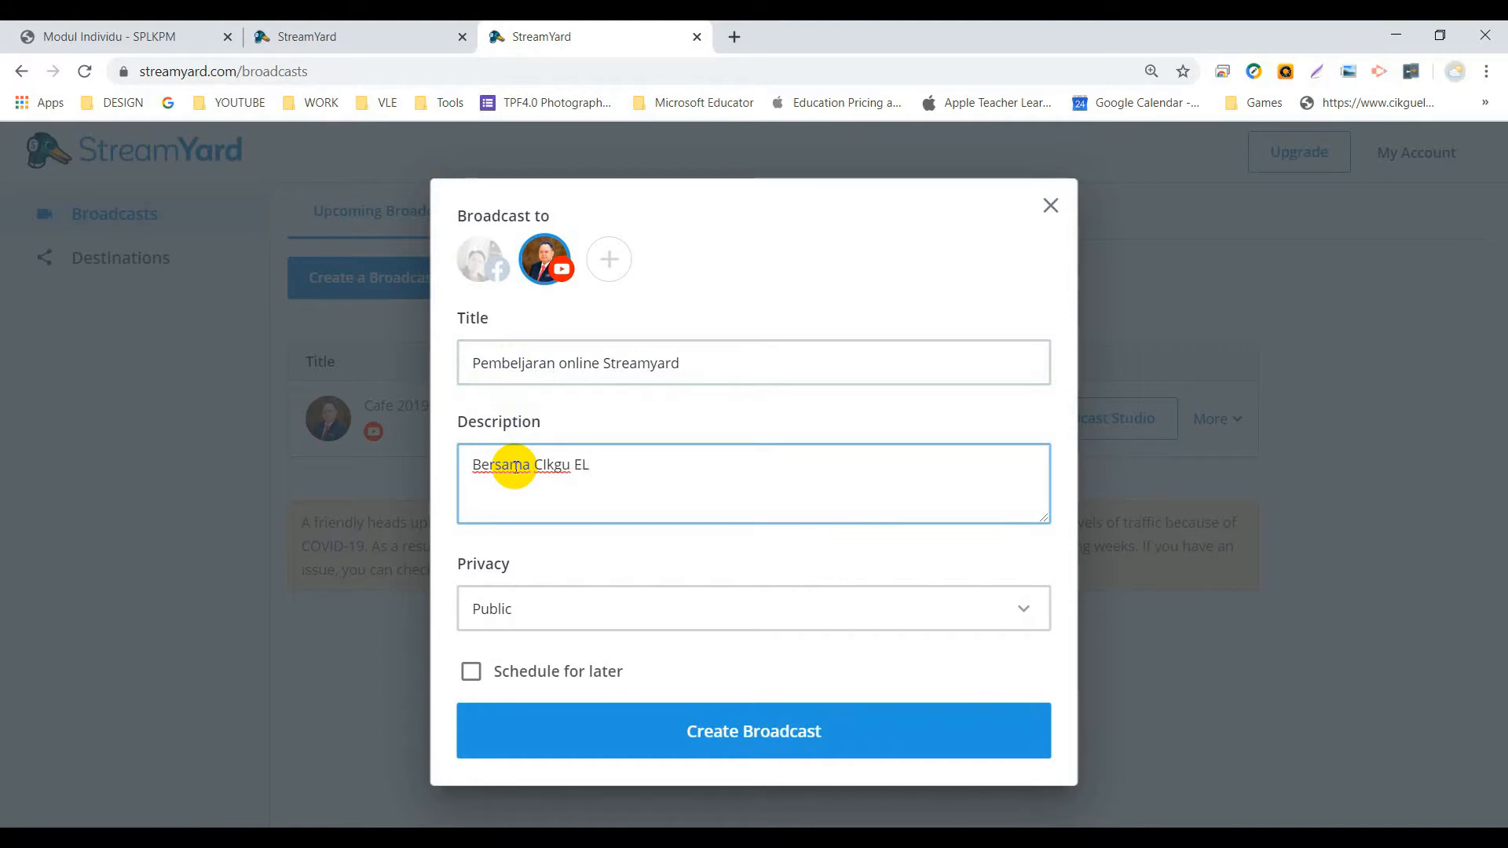
drag(717, 359, 433, 363)
key(ctrl+c)
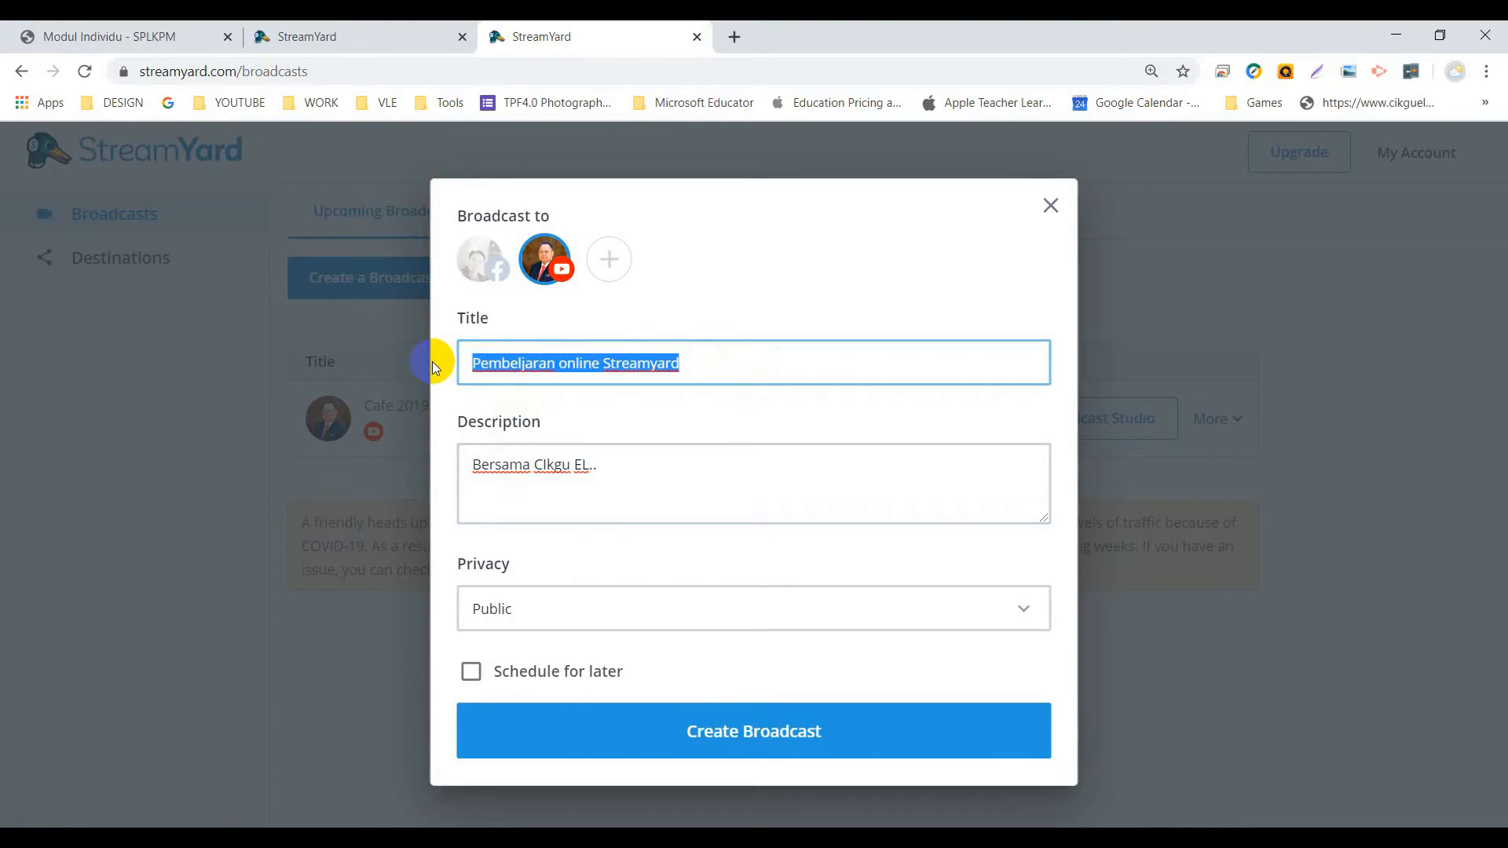
click(642, 470)
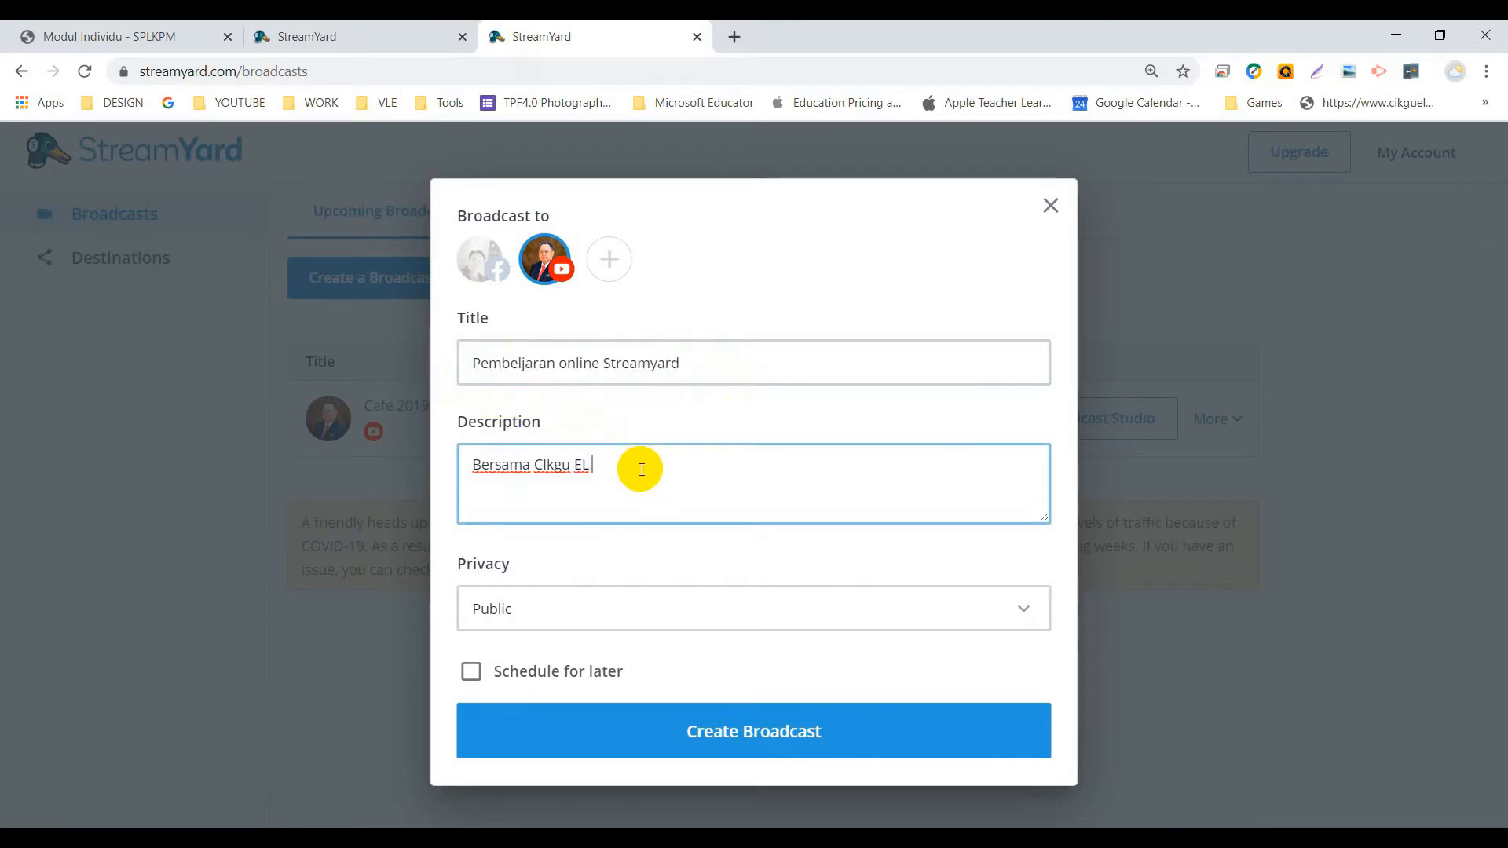
key(ctrl+v)
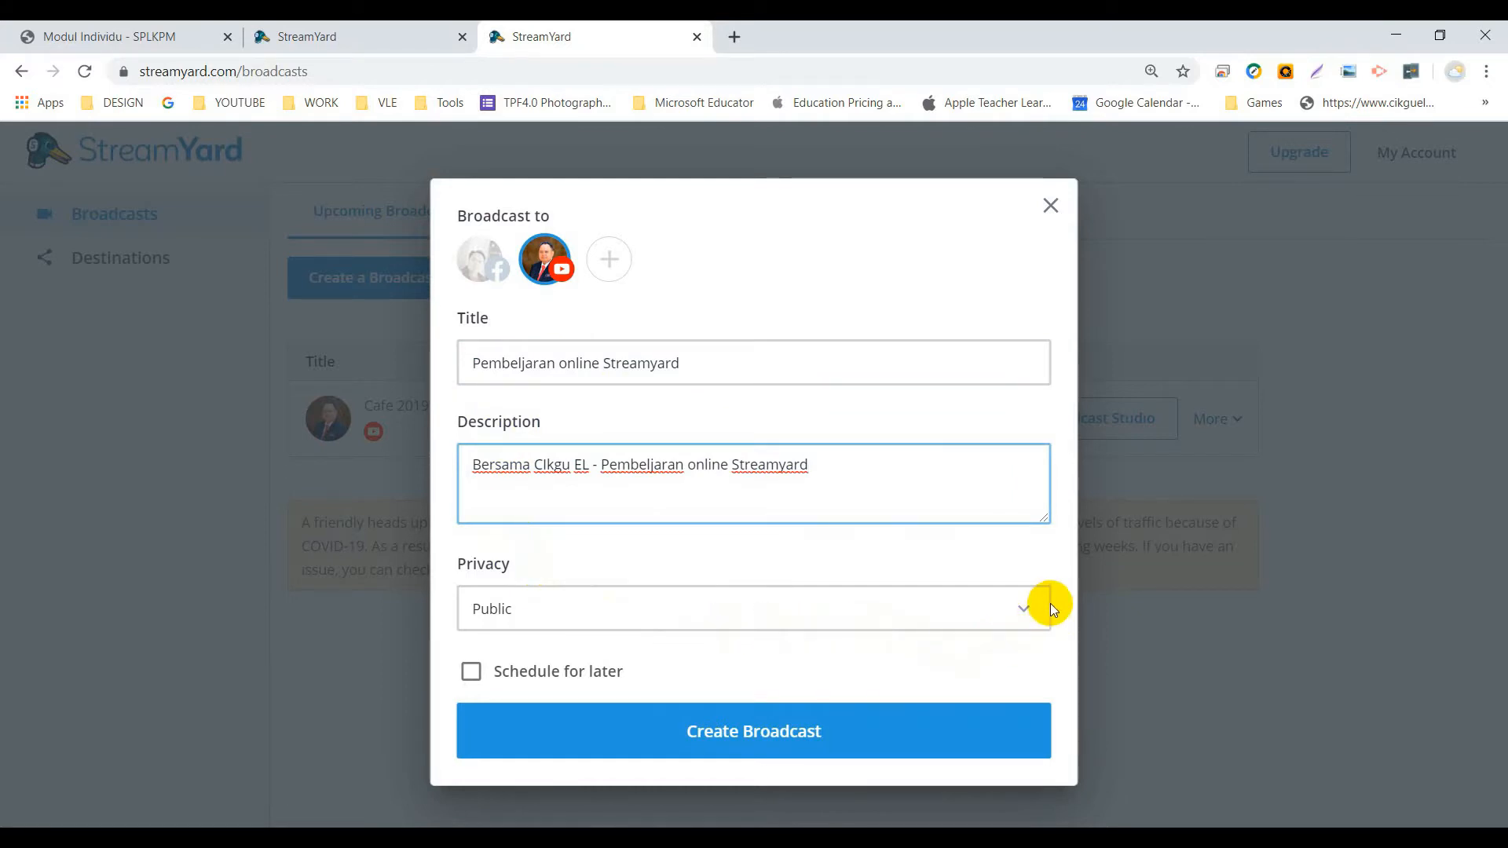
Step: Check the privacy options, keep the broadcast Public and enable scheduling it for later
click(1031, 609)
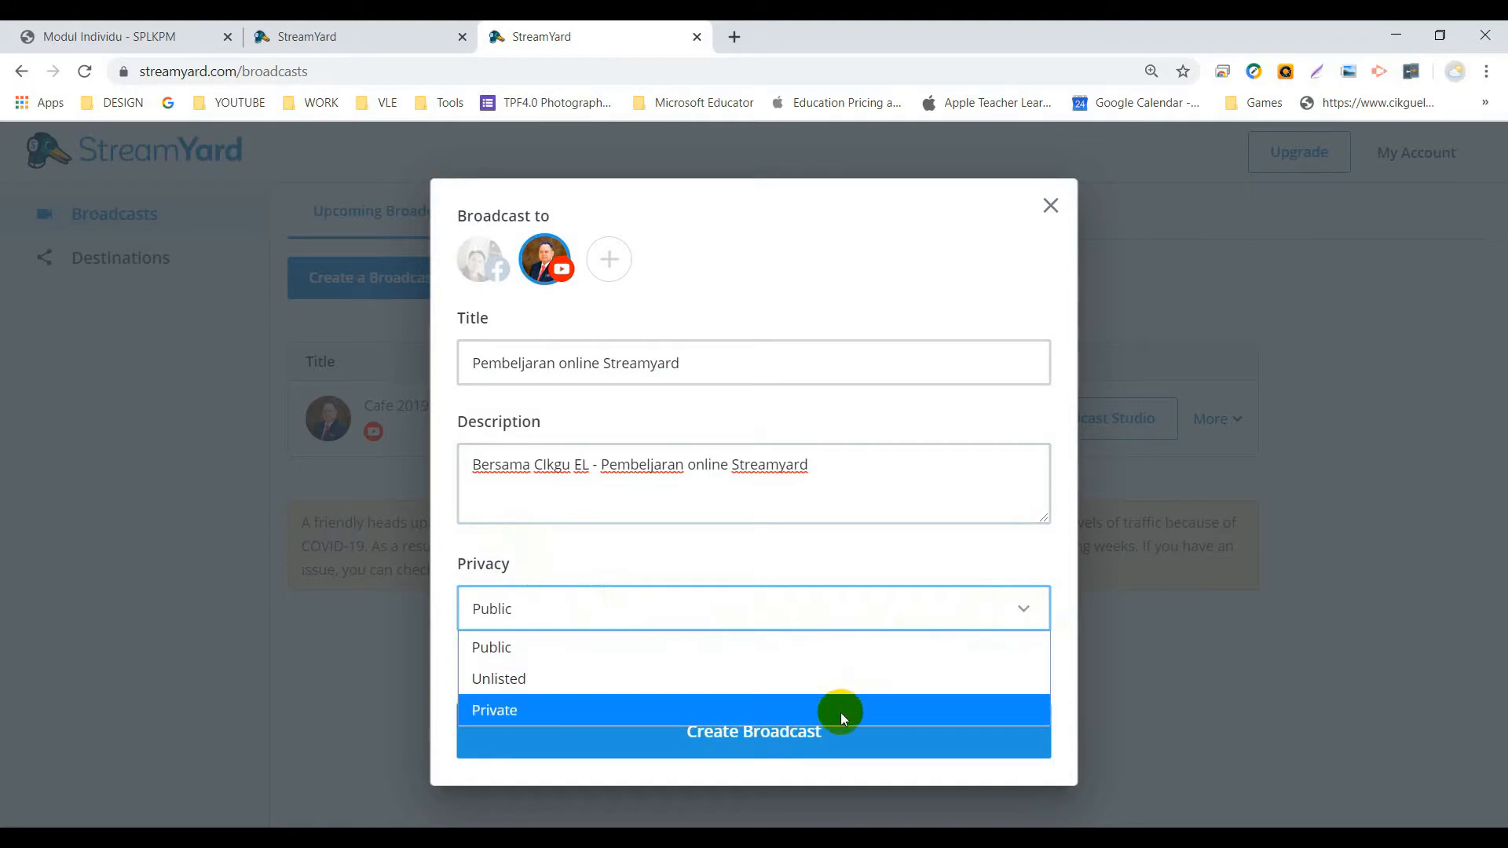
click(875, 564)
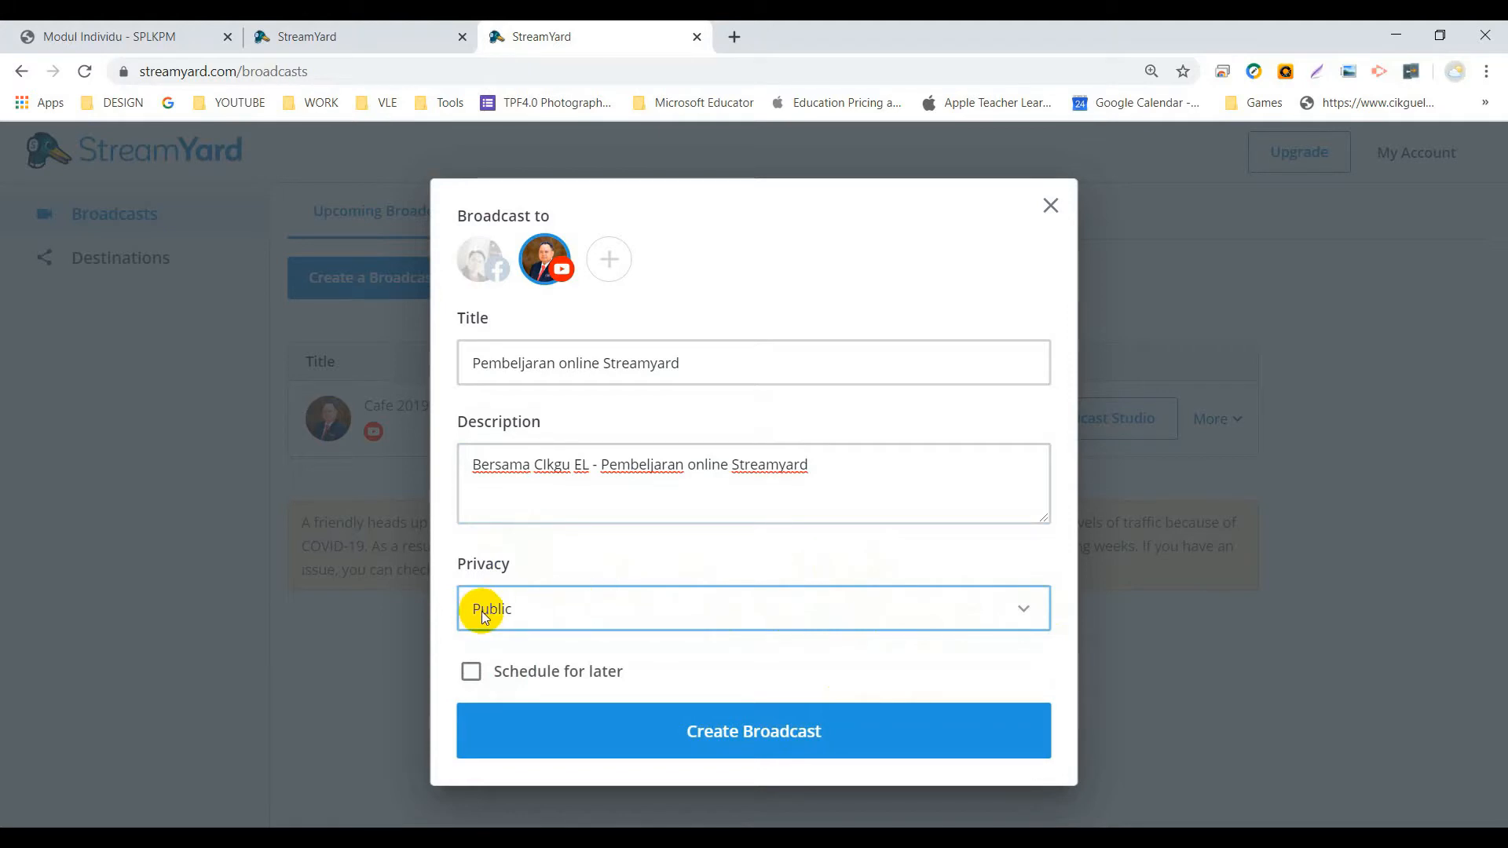
click(472, 675)
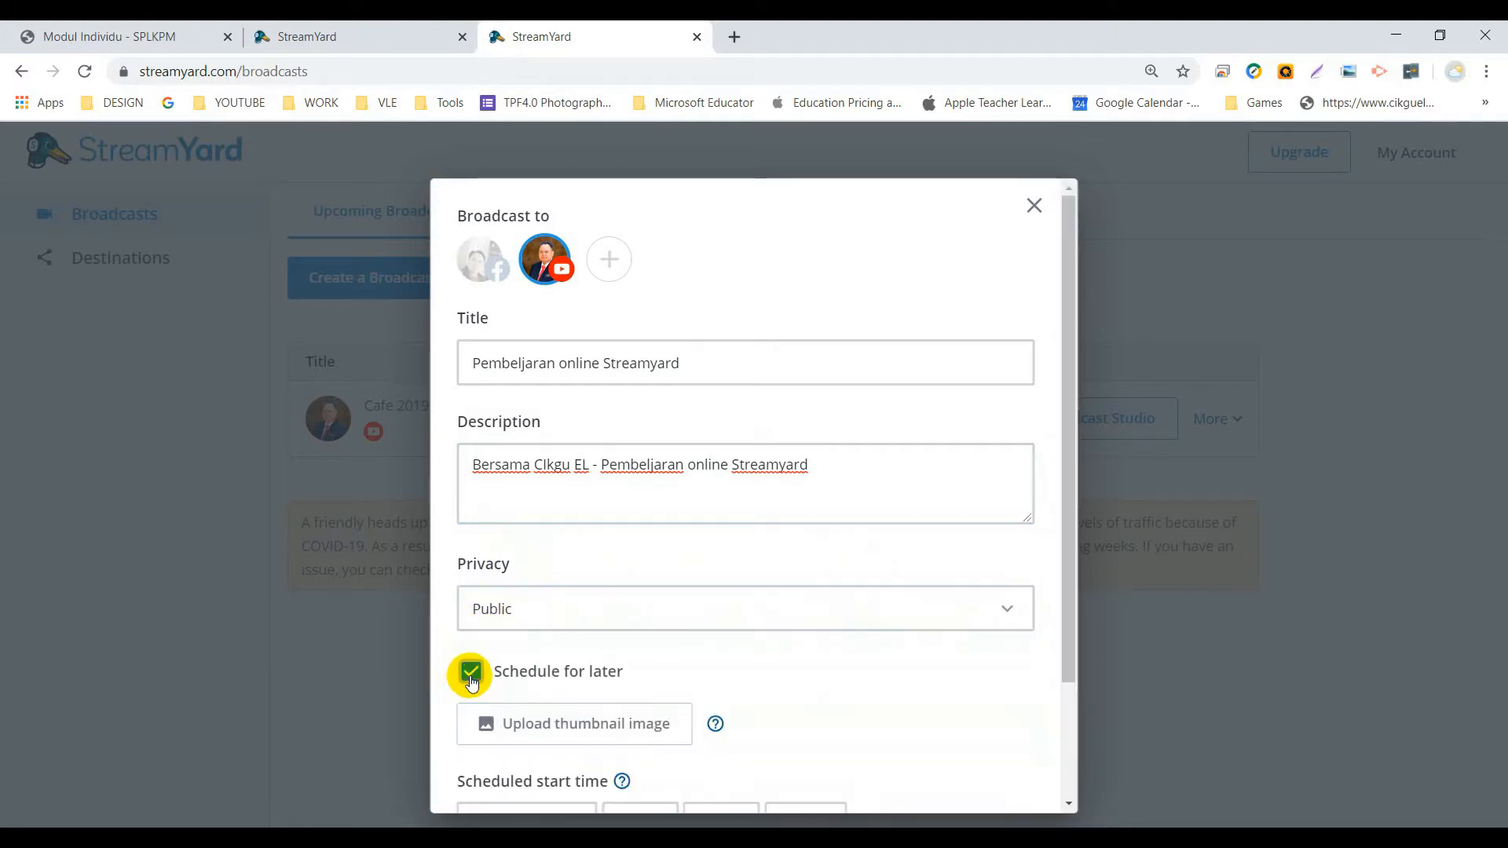
scroll(542, 686, down, 2)
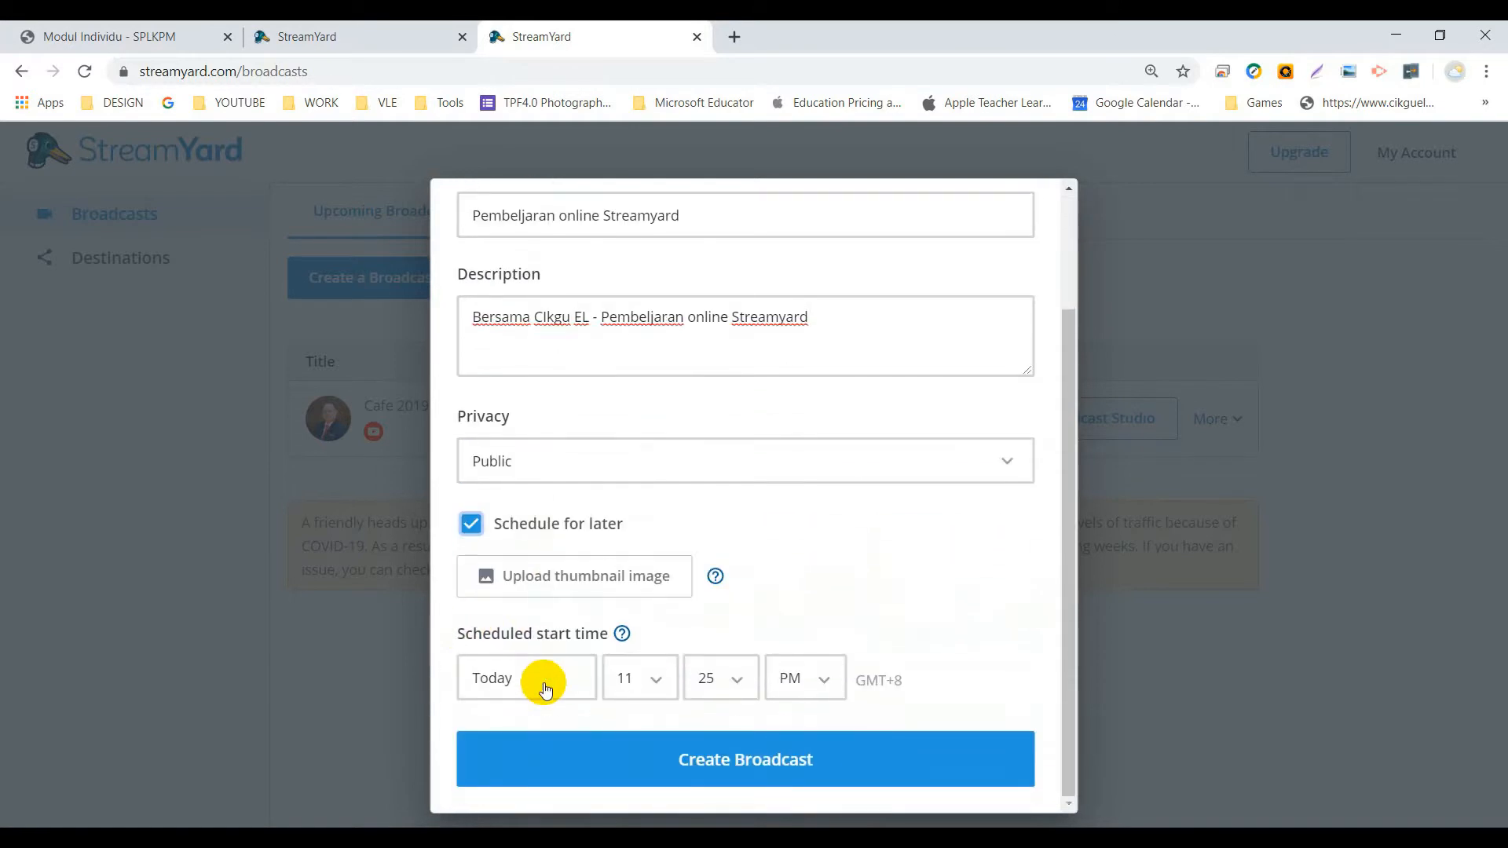
Step: Try to upload the 2020_04_15 poster from the PLC ATC folder on Google Drive as the thumbnail, then return to the broadcast details
click(546, 579)
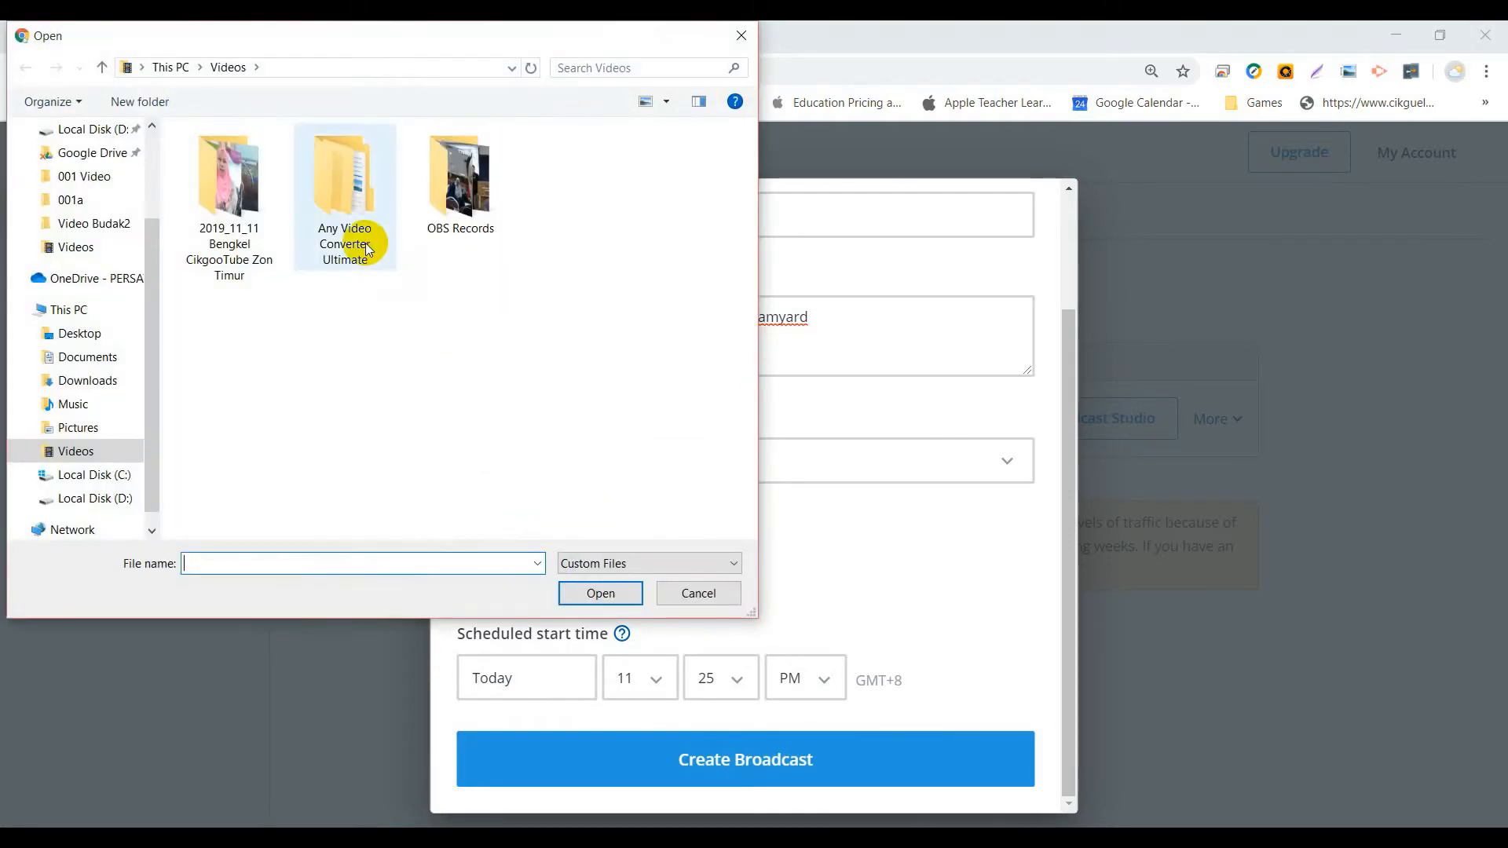
scroll(143, 169, up, 2)
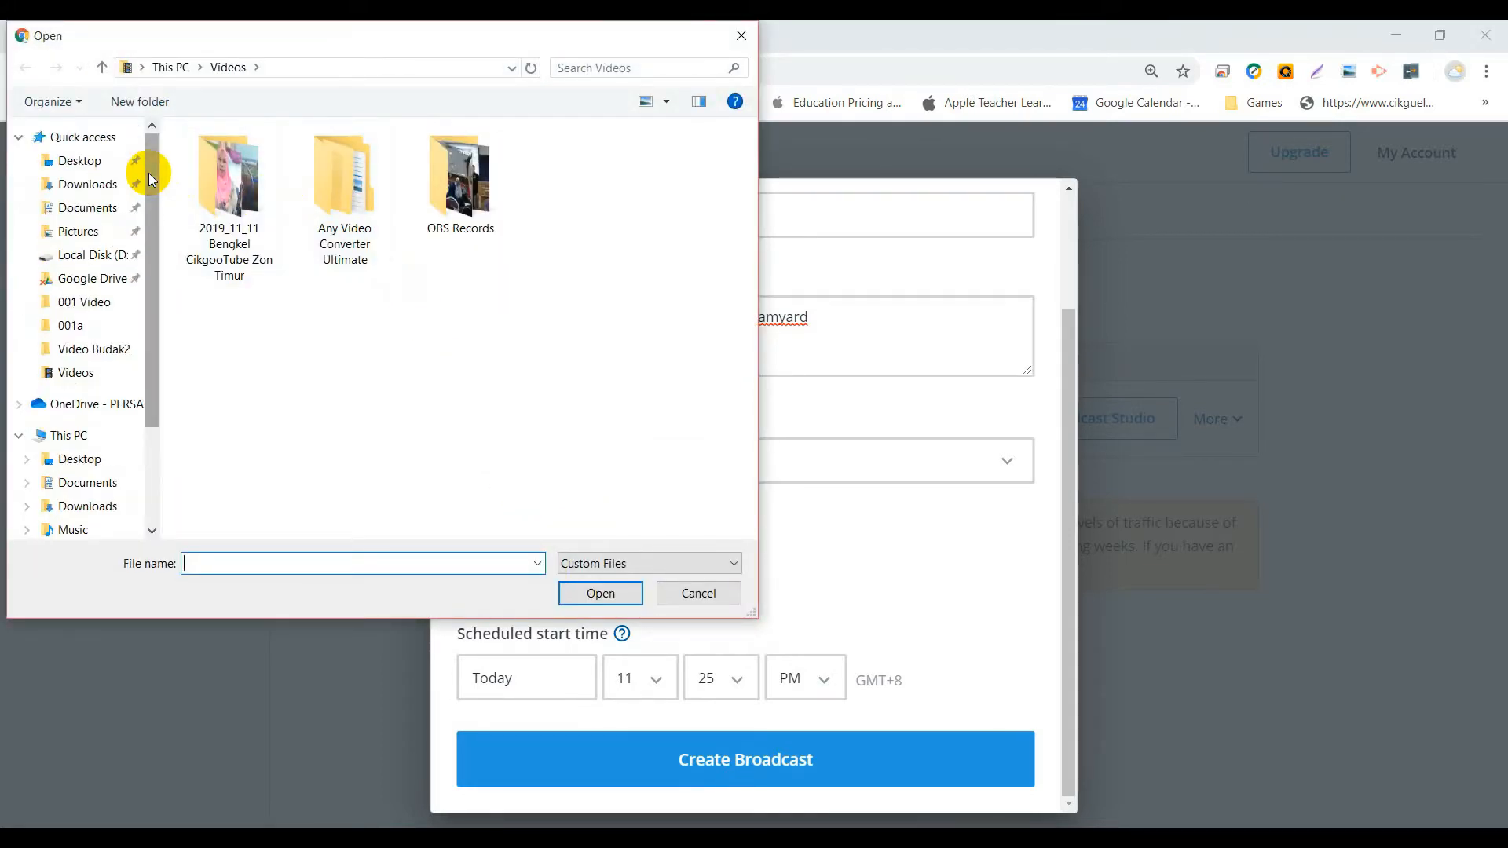
click(87, 282)
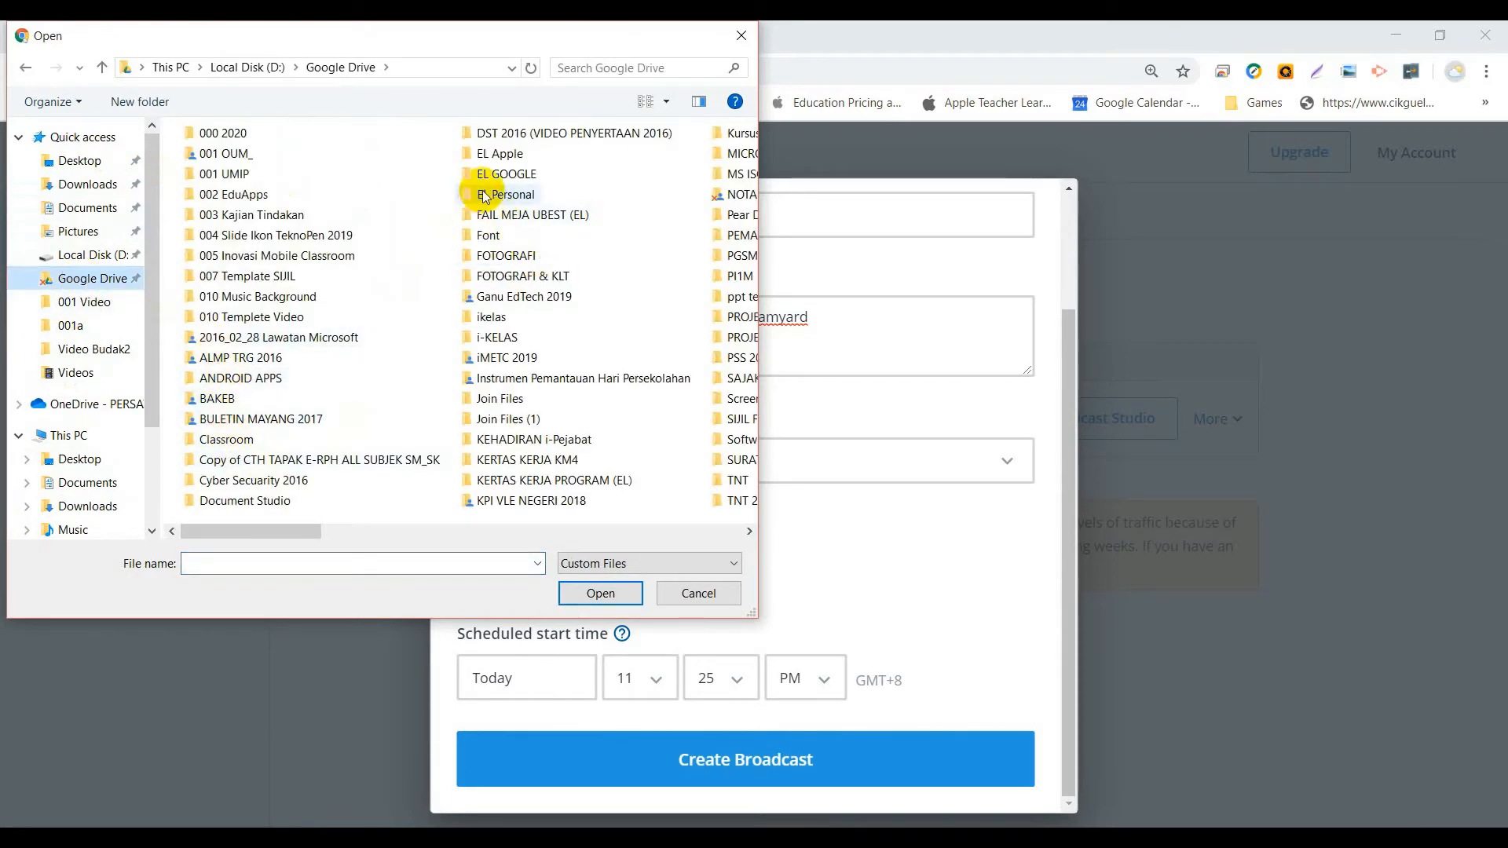
double_click(515, 156)
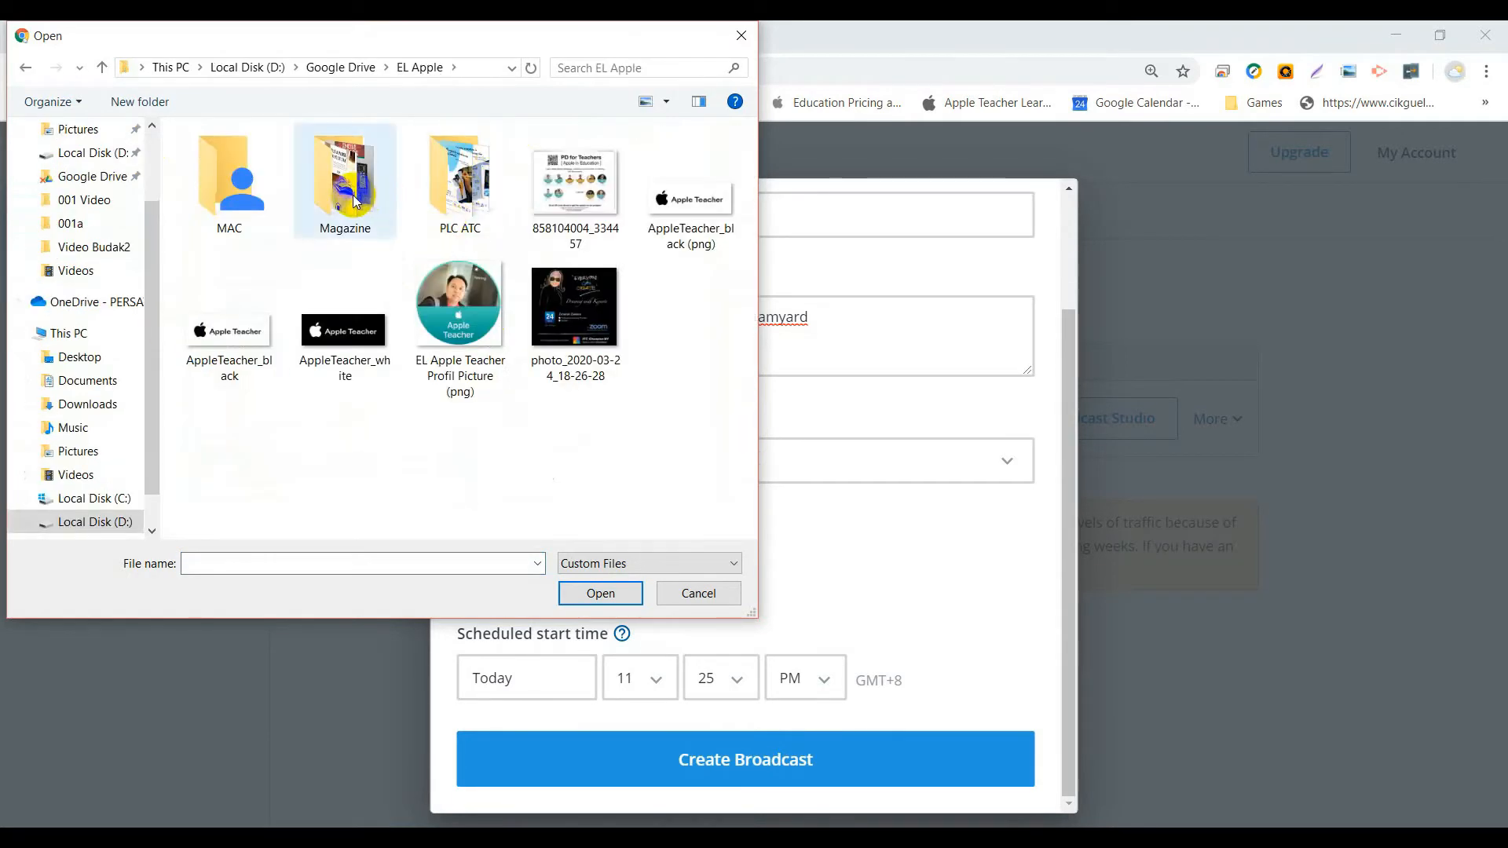
double_click(438, 204)
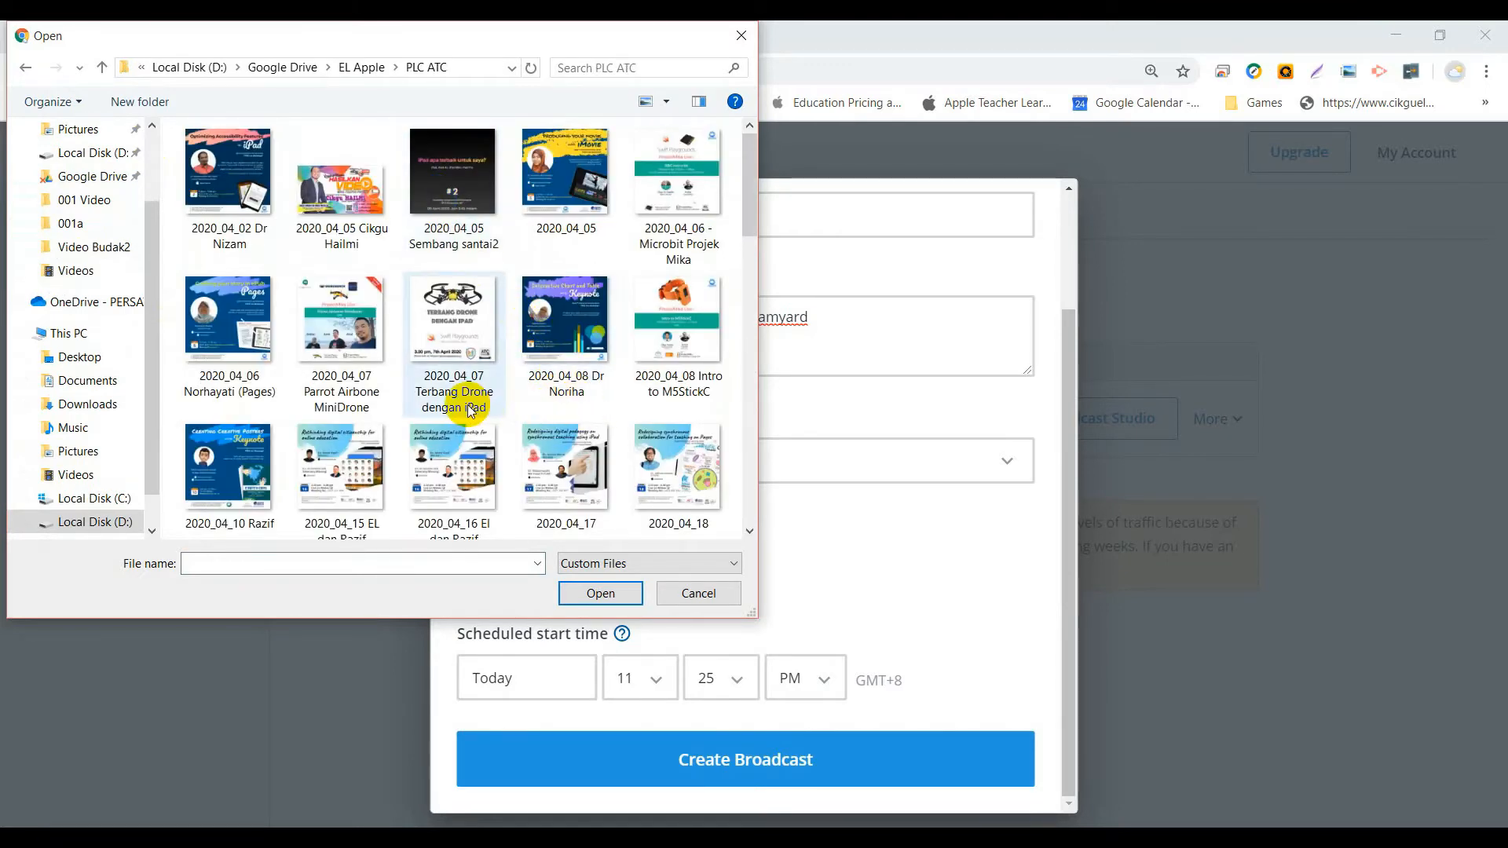
scroll(469, 408, down, 1)
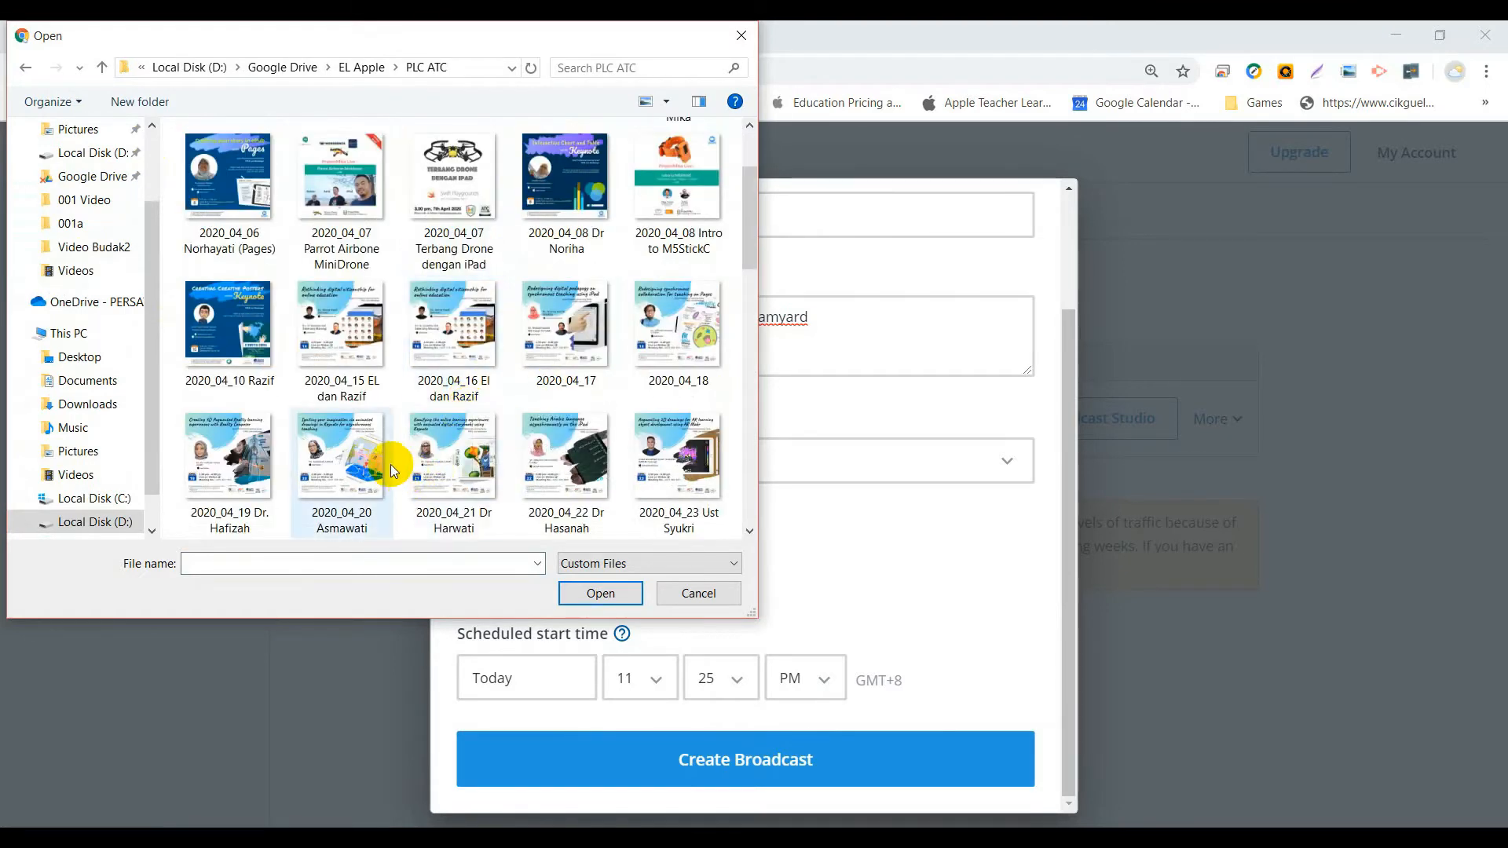
click(334, 358)
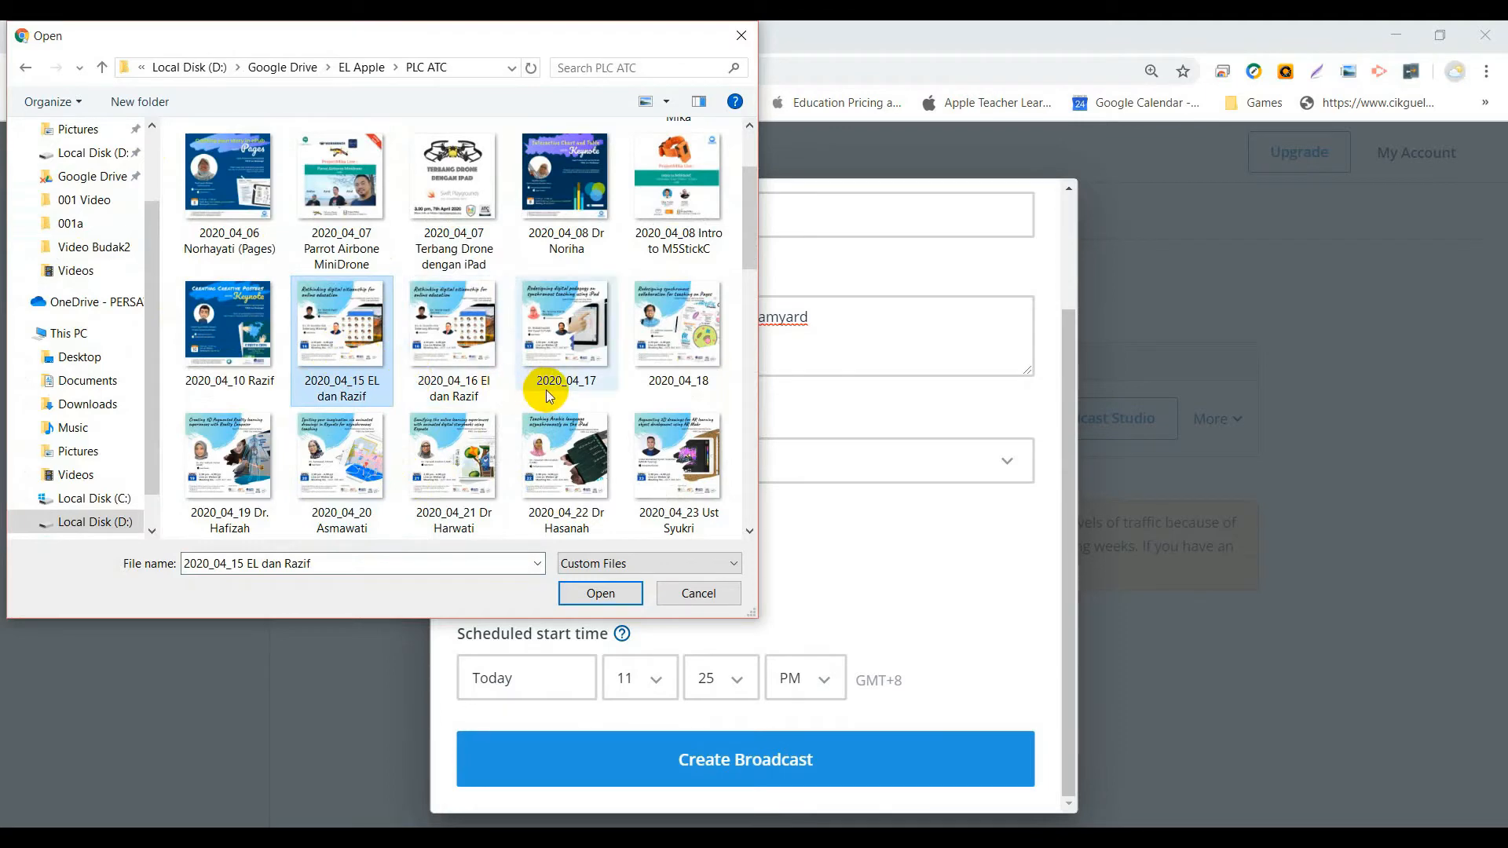
click(601, 595)
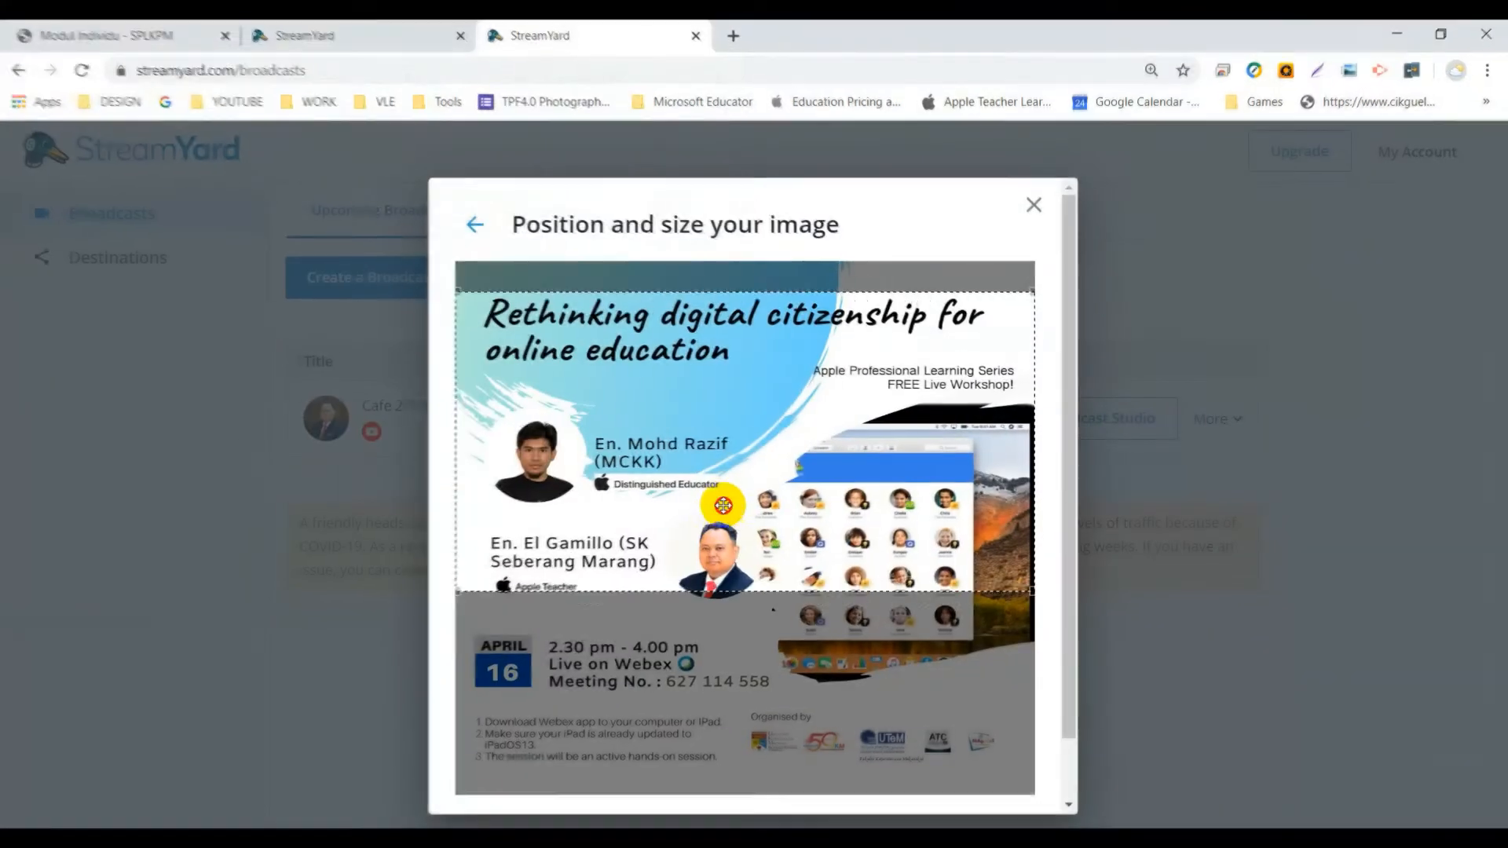
drag(723, 505, 730, 510)
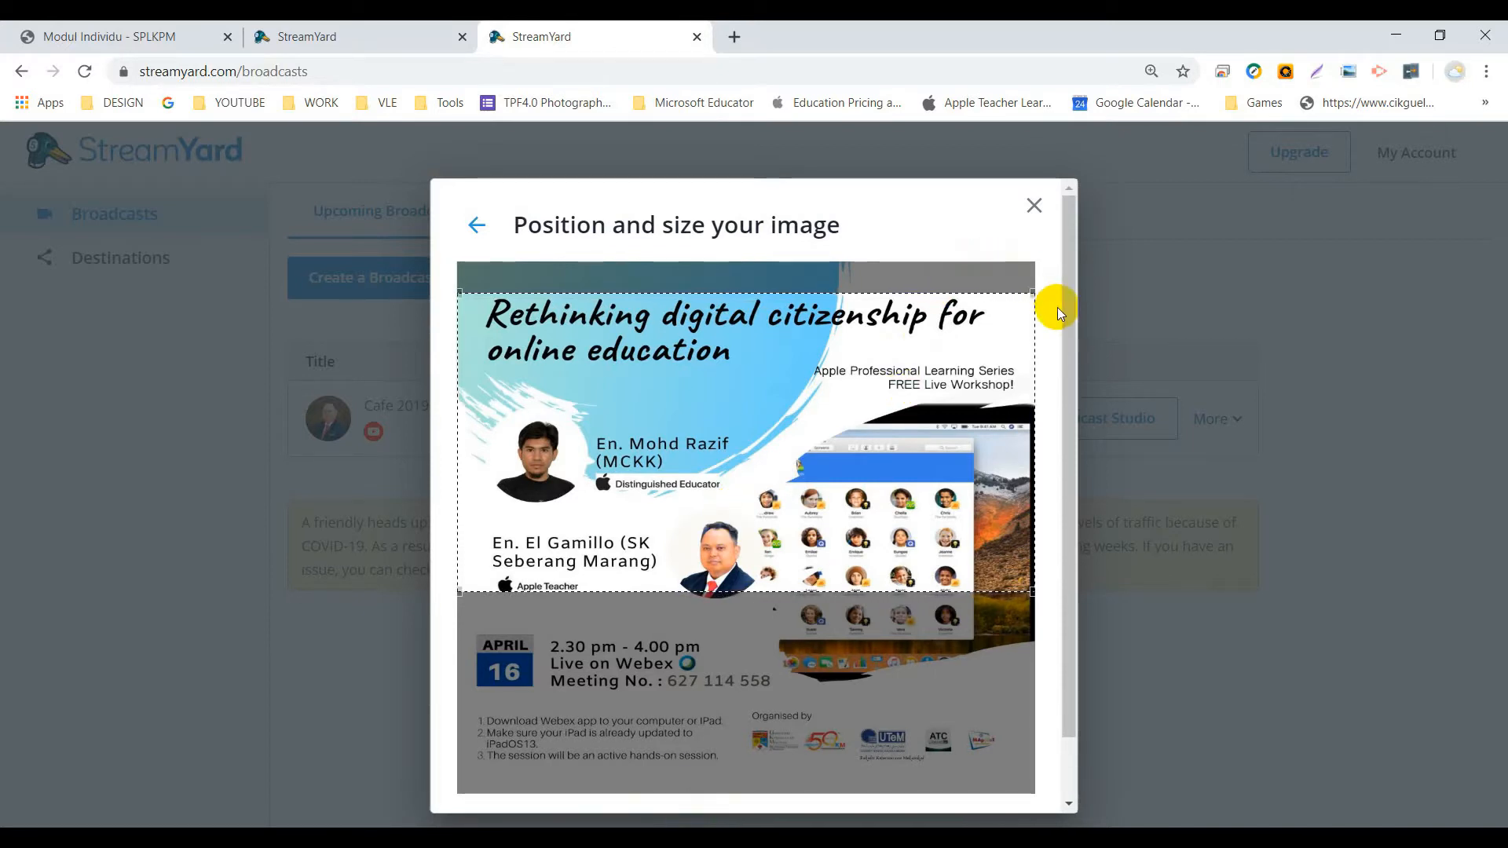
click(495, 225)
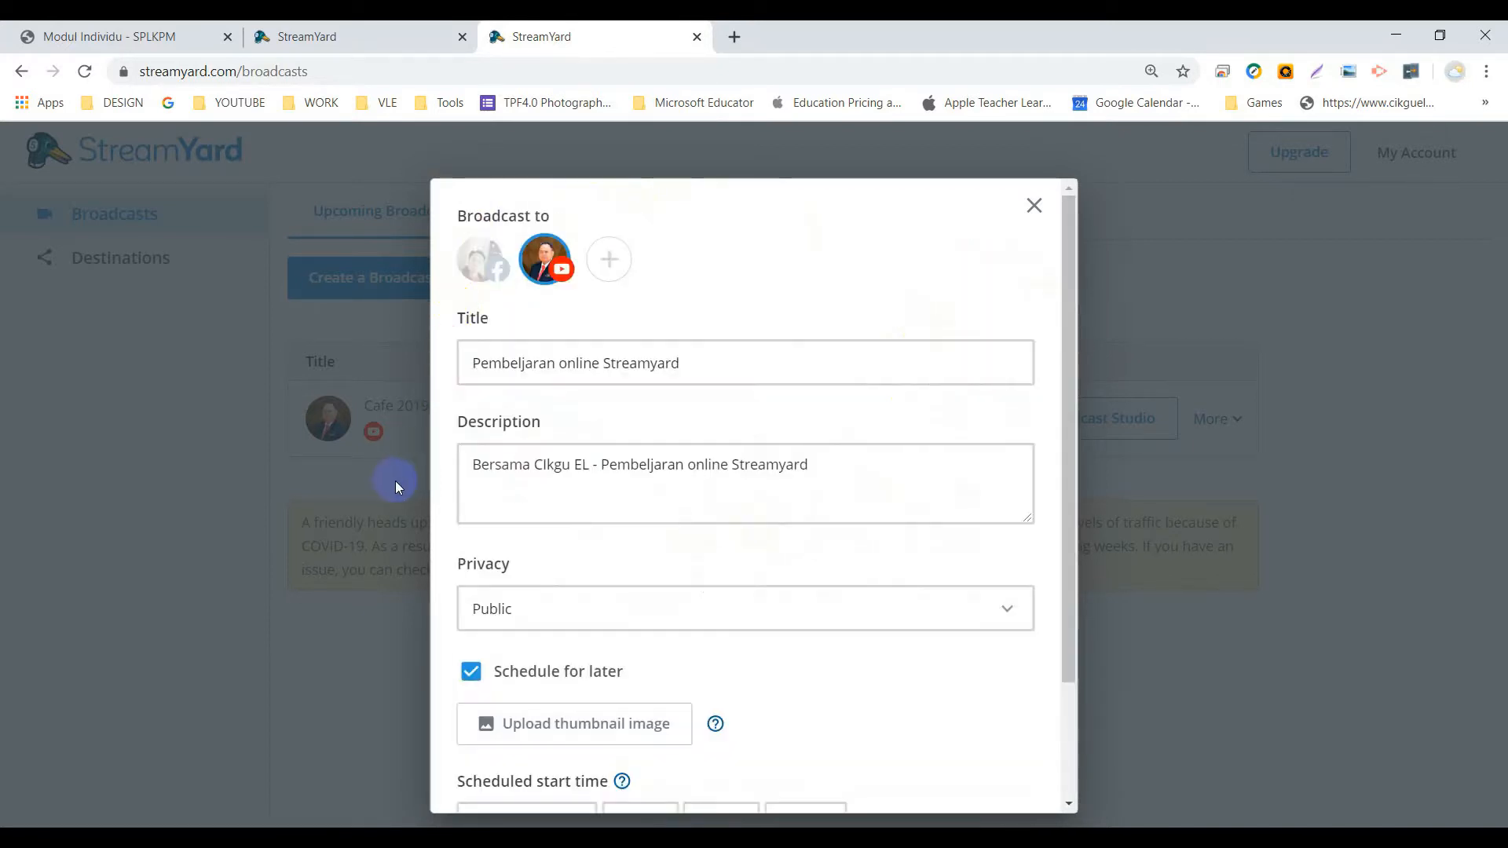
Step: Upload the 2020_04_15 poster from the PLC ATC folder as the thumbnail, with the crop covering its heading and speakers
scroll(558, 739, down, 2)
click(614, 580)
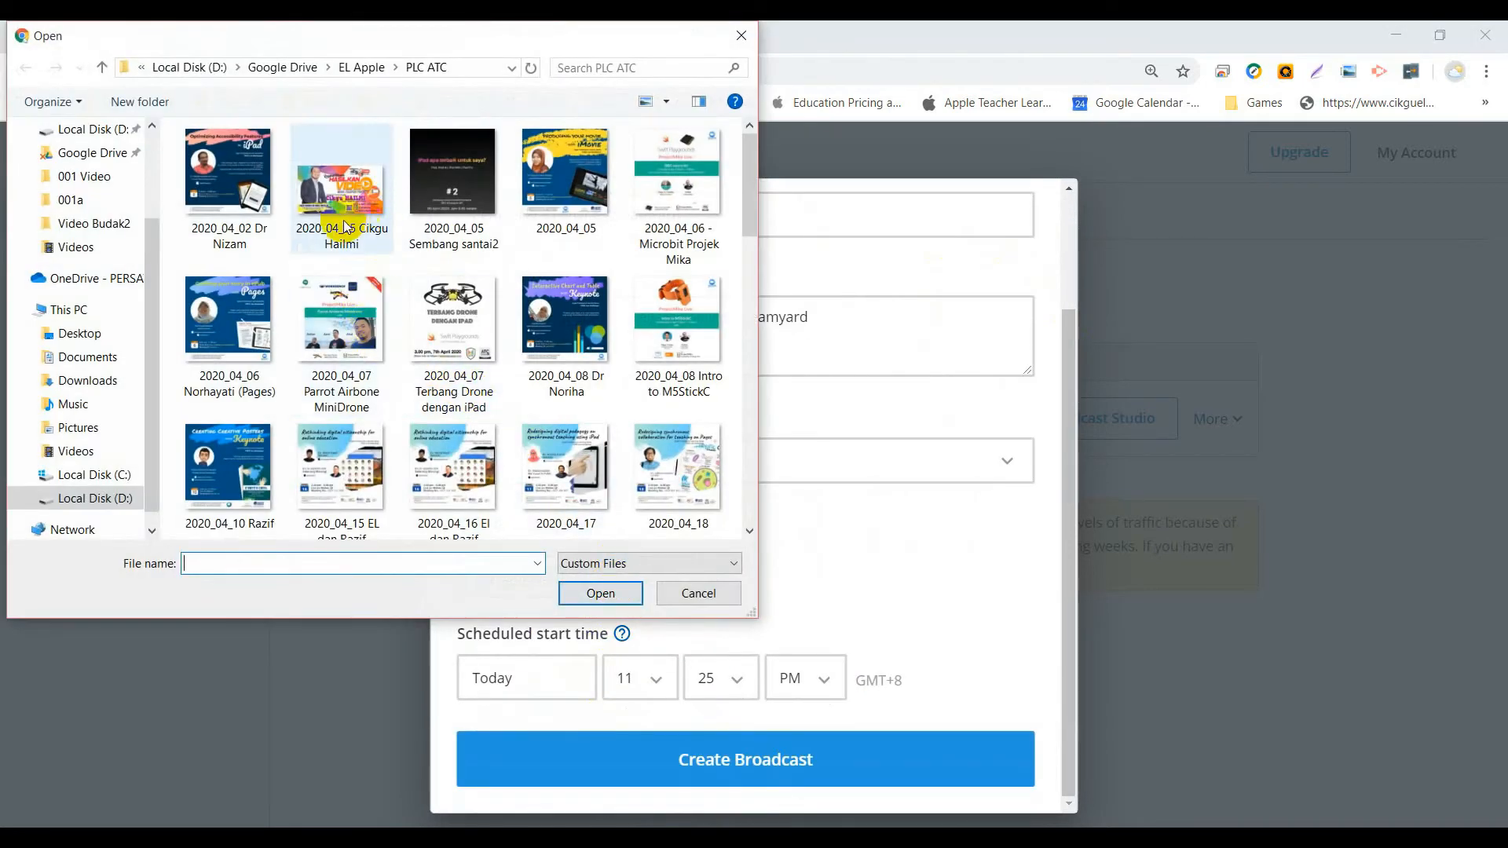
click(319, 466)
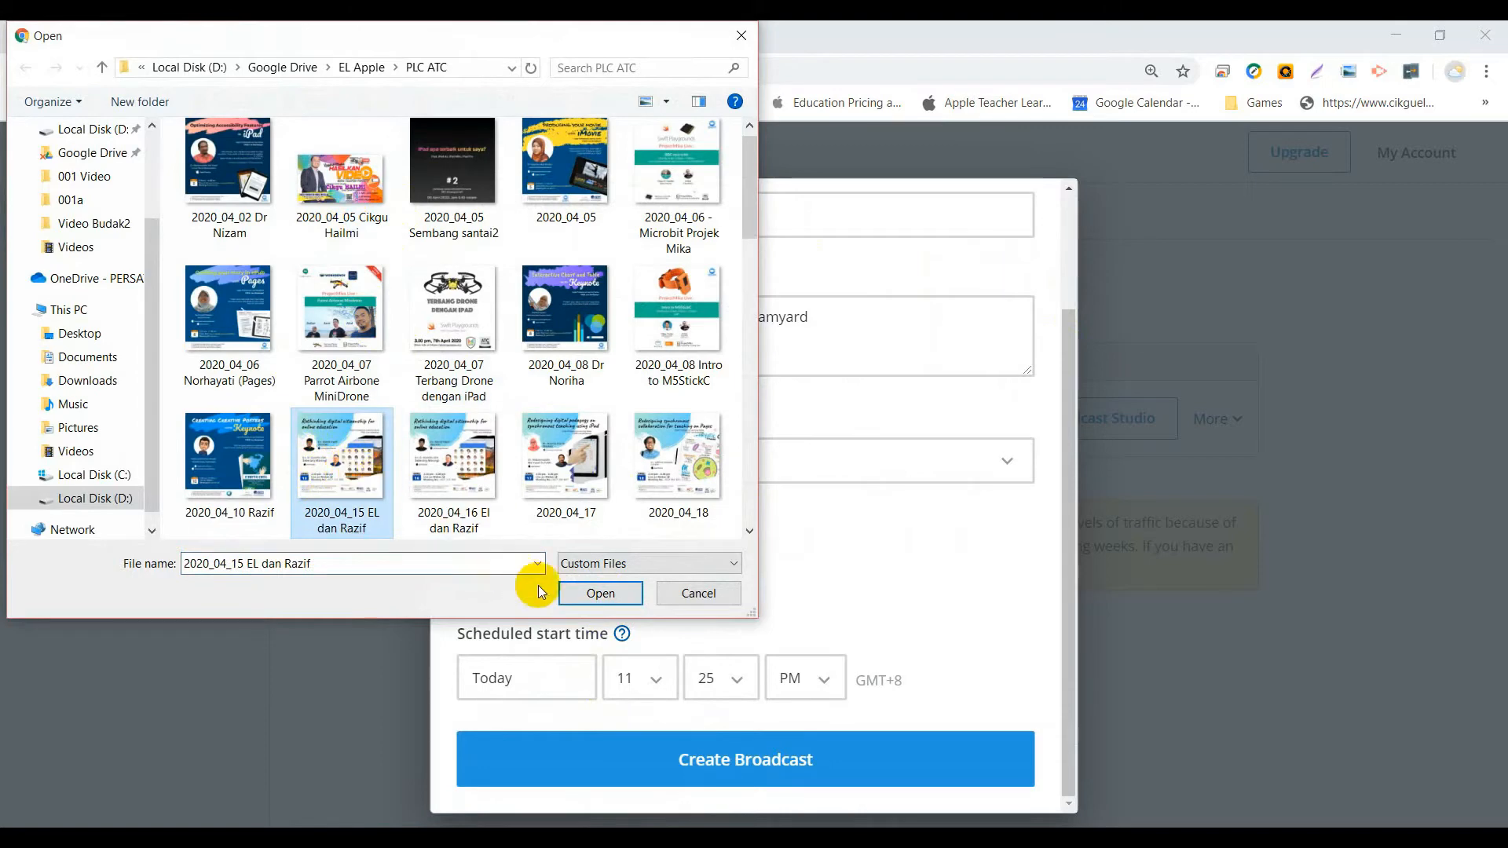
click(601, 593)
drag(794, 396, 794, 457)
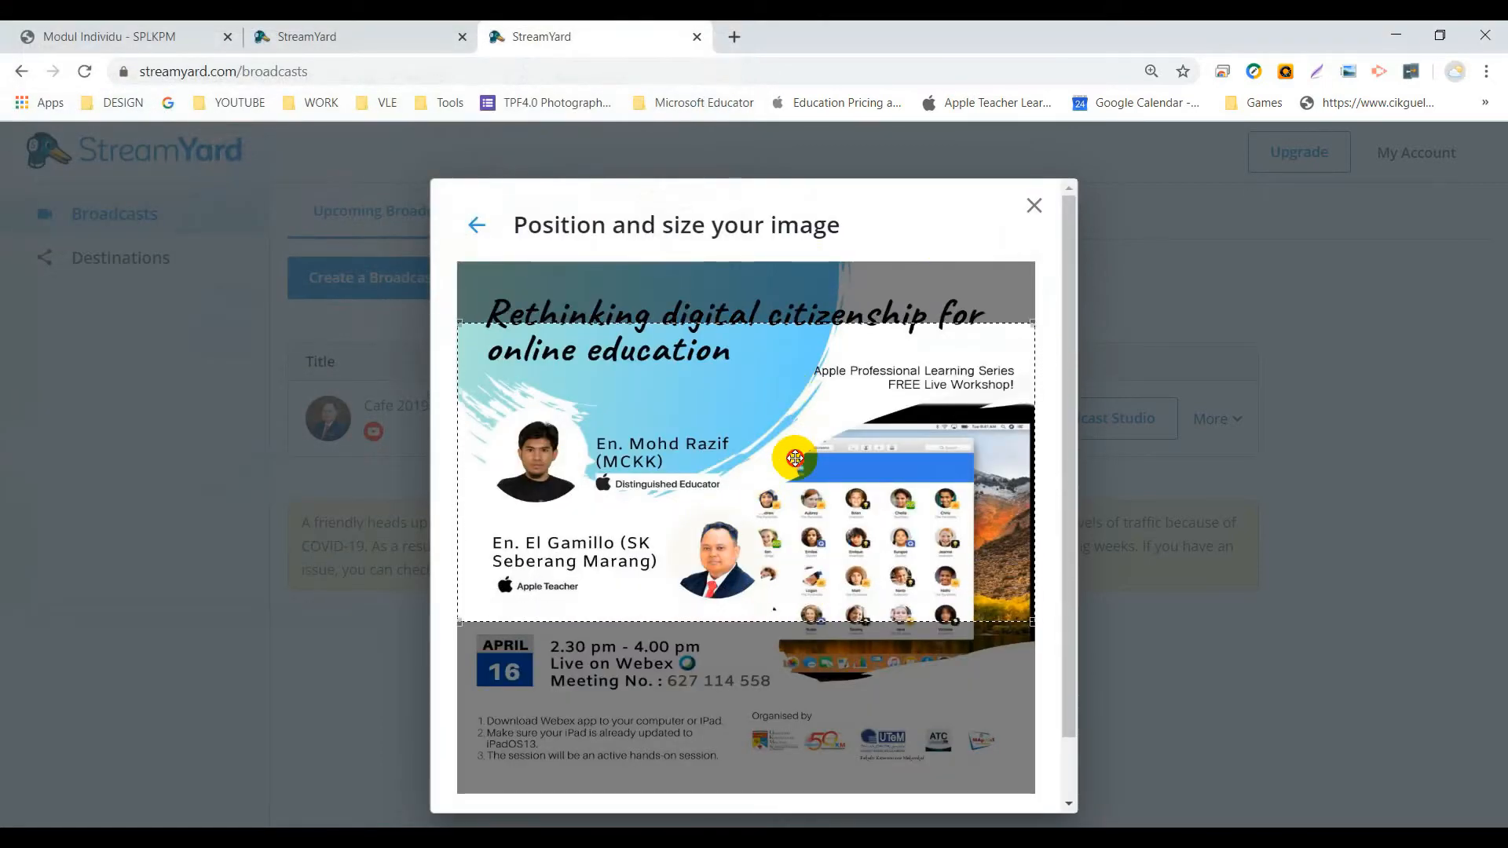
scroll(1076, 769, down, 1)
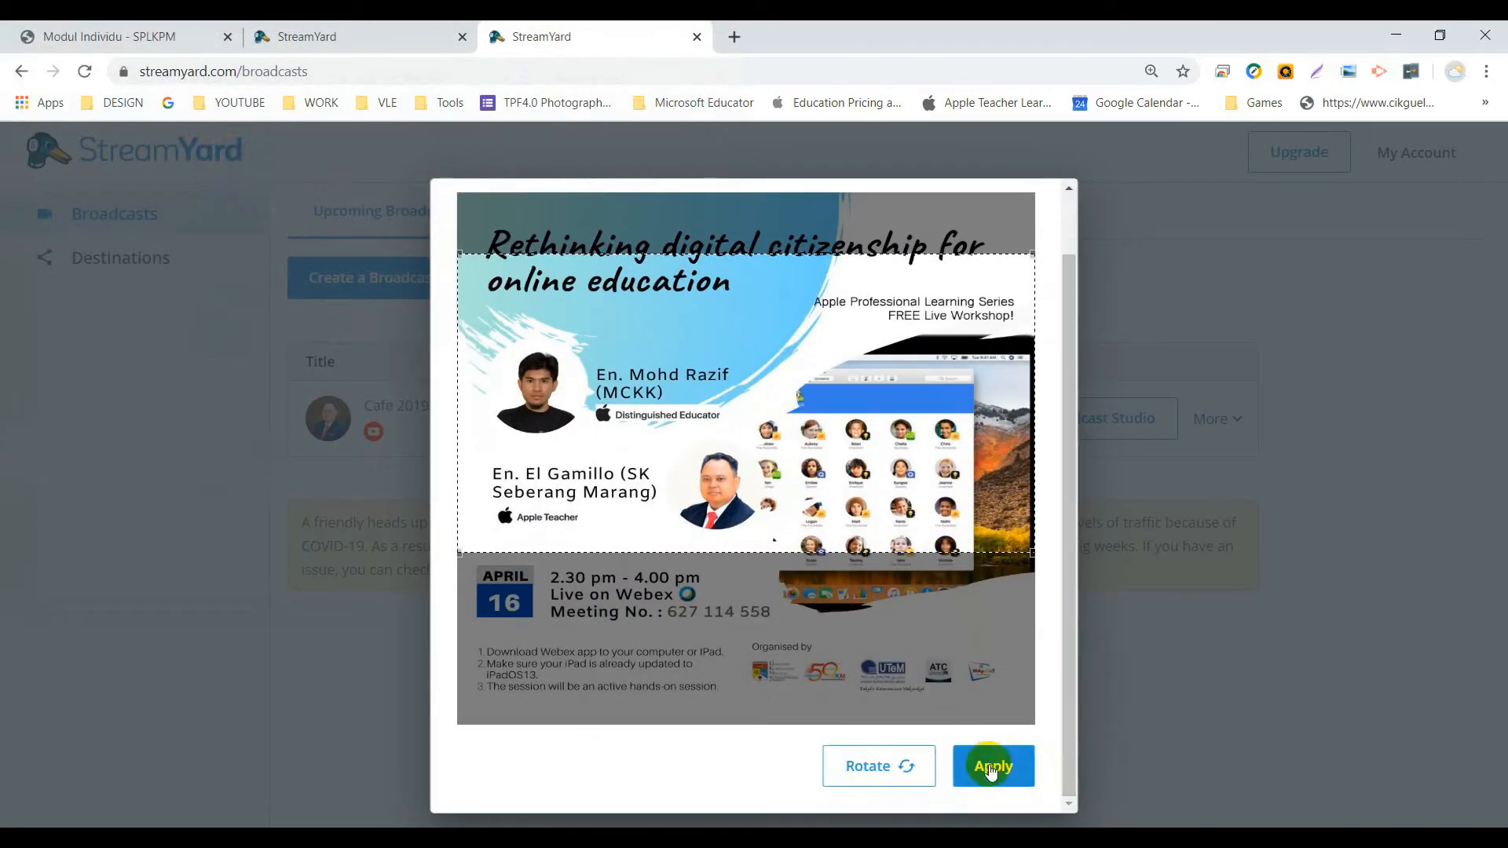
drag(955, 472, 956, 442)
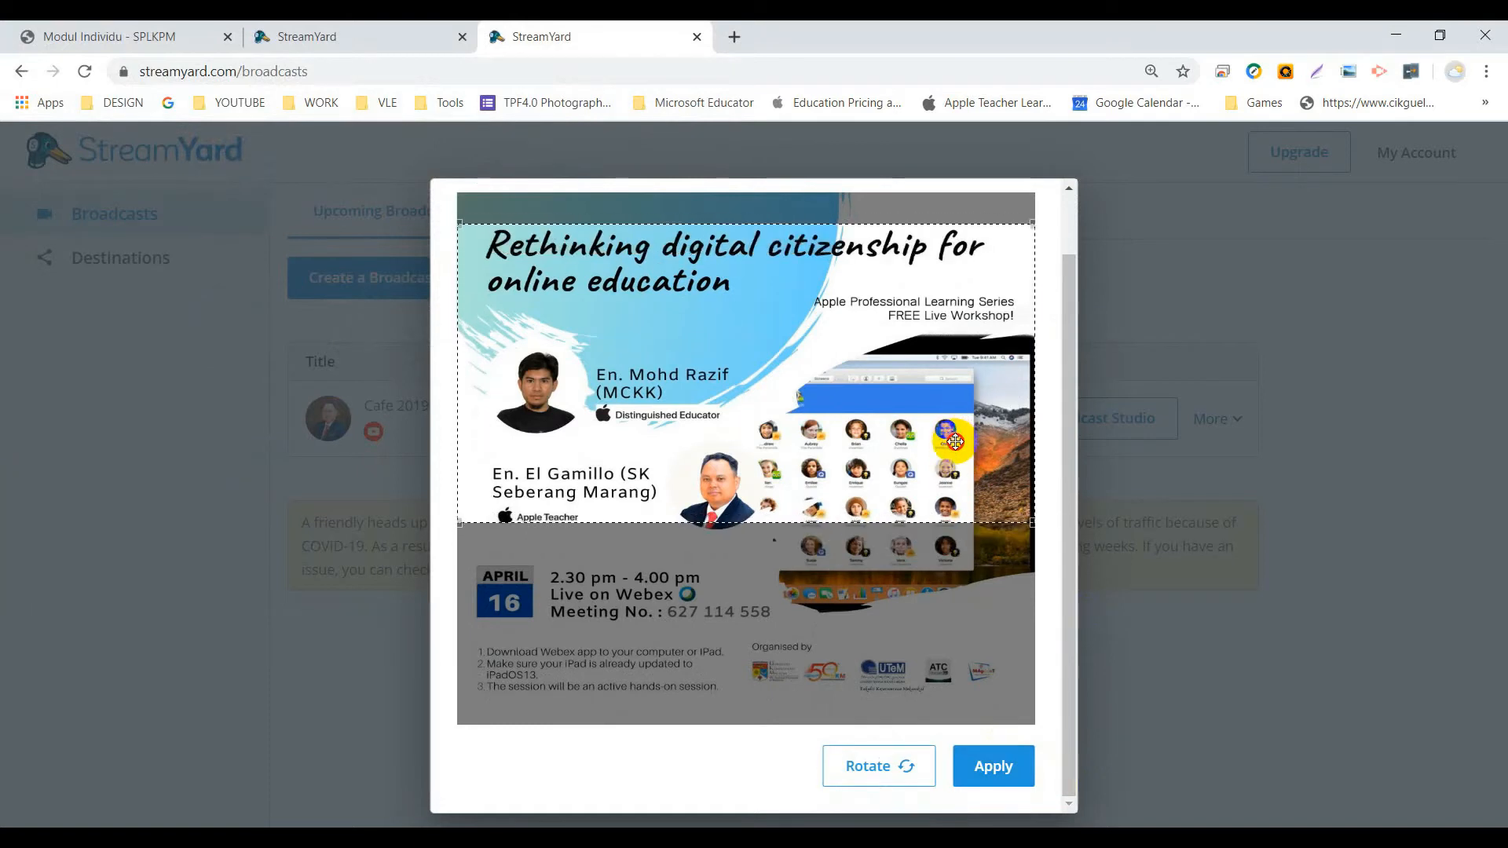
click(1013, 768)
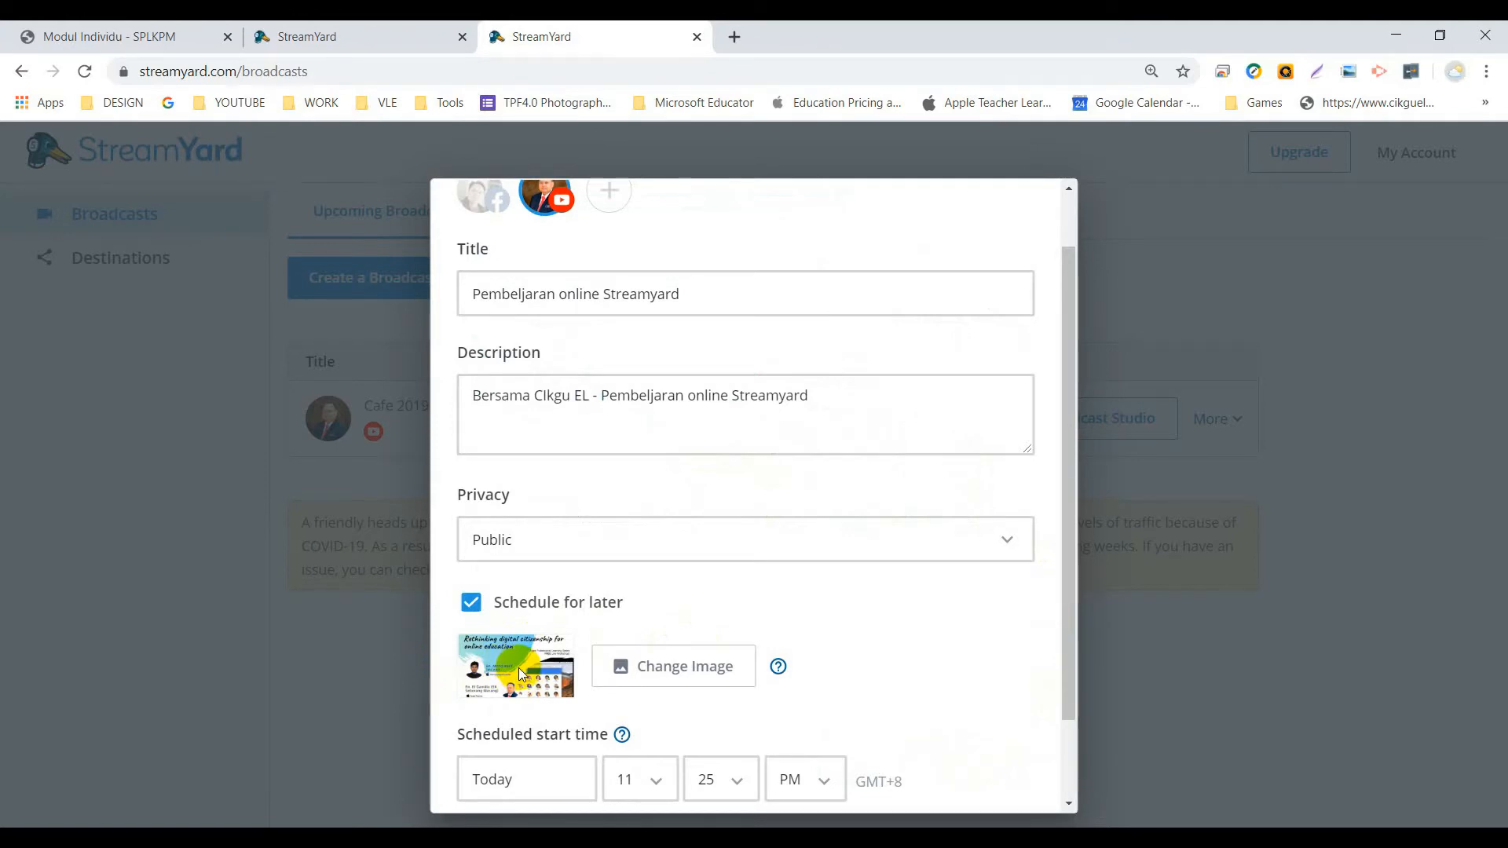
Step: Schedule the broadcast to start on Apr 28, 2020 at 10:00 AM
scroll(518, 673, down, 2)
click(517, 681)
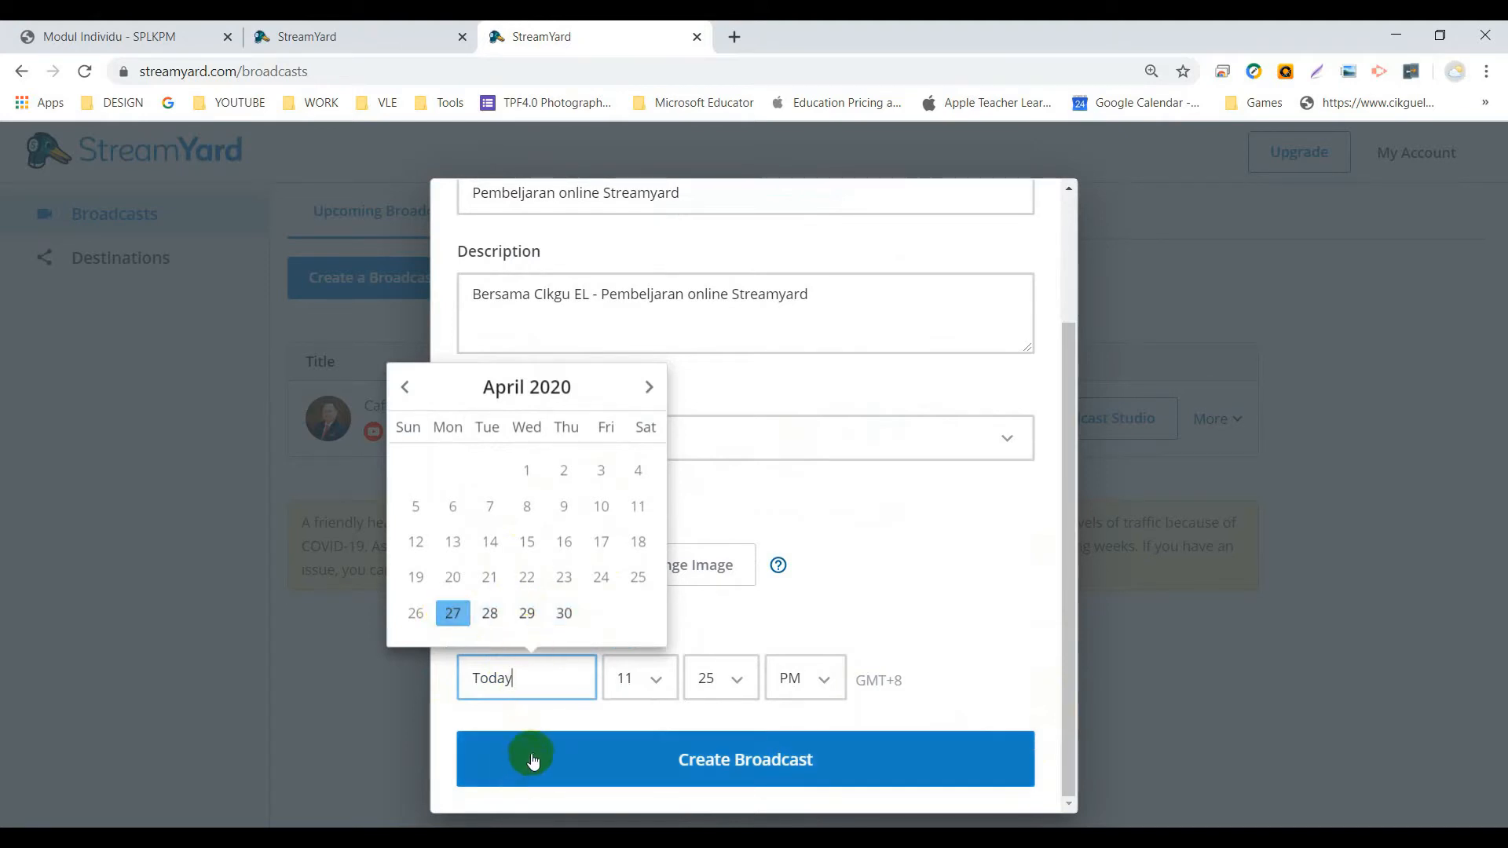
click(490, 617)
click(654, 686)
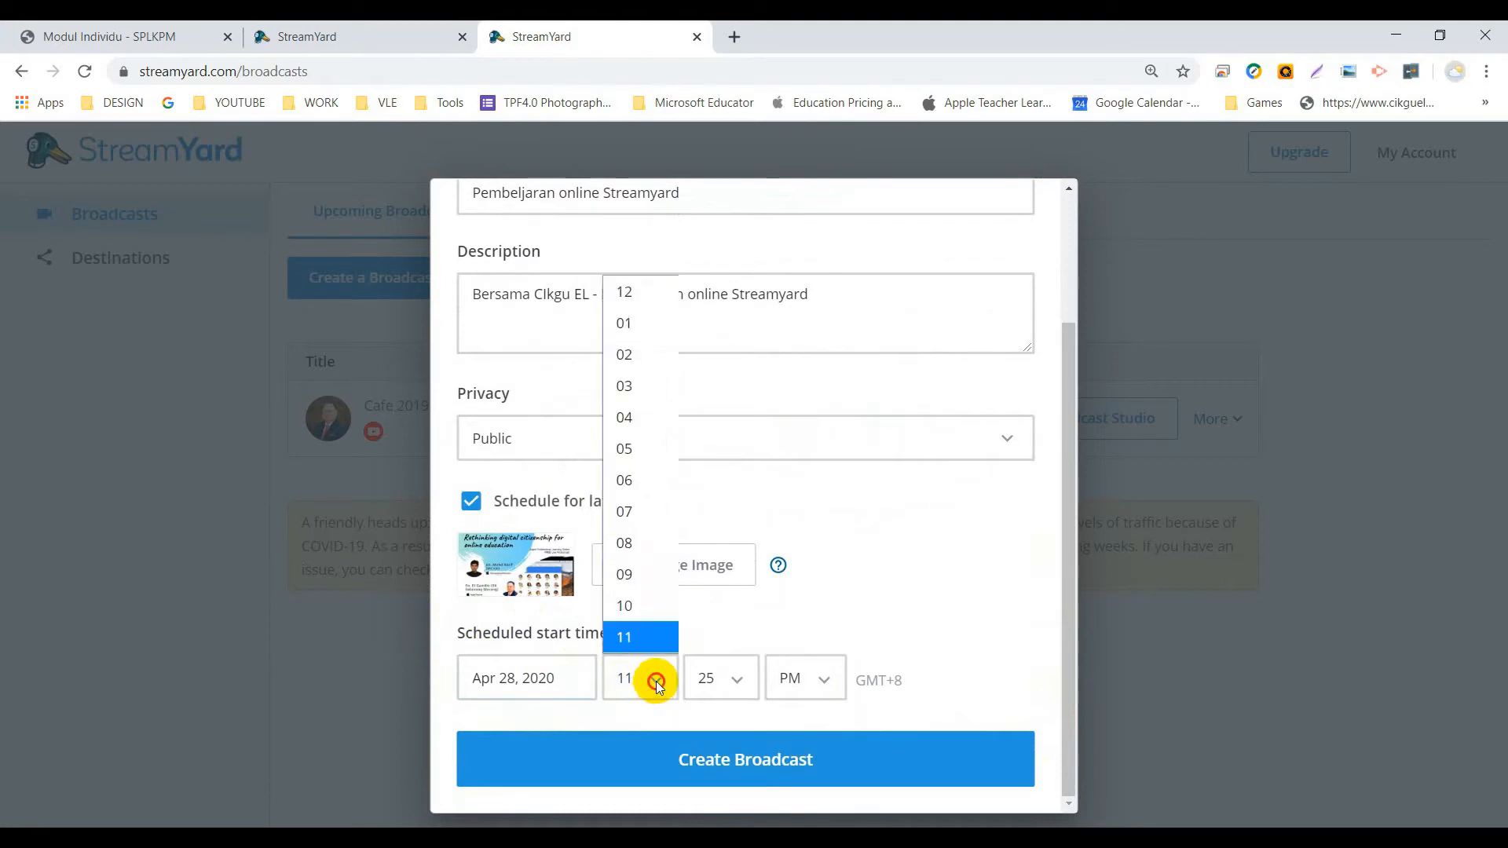
click(631, 603)
click(743, 678)
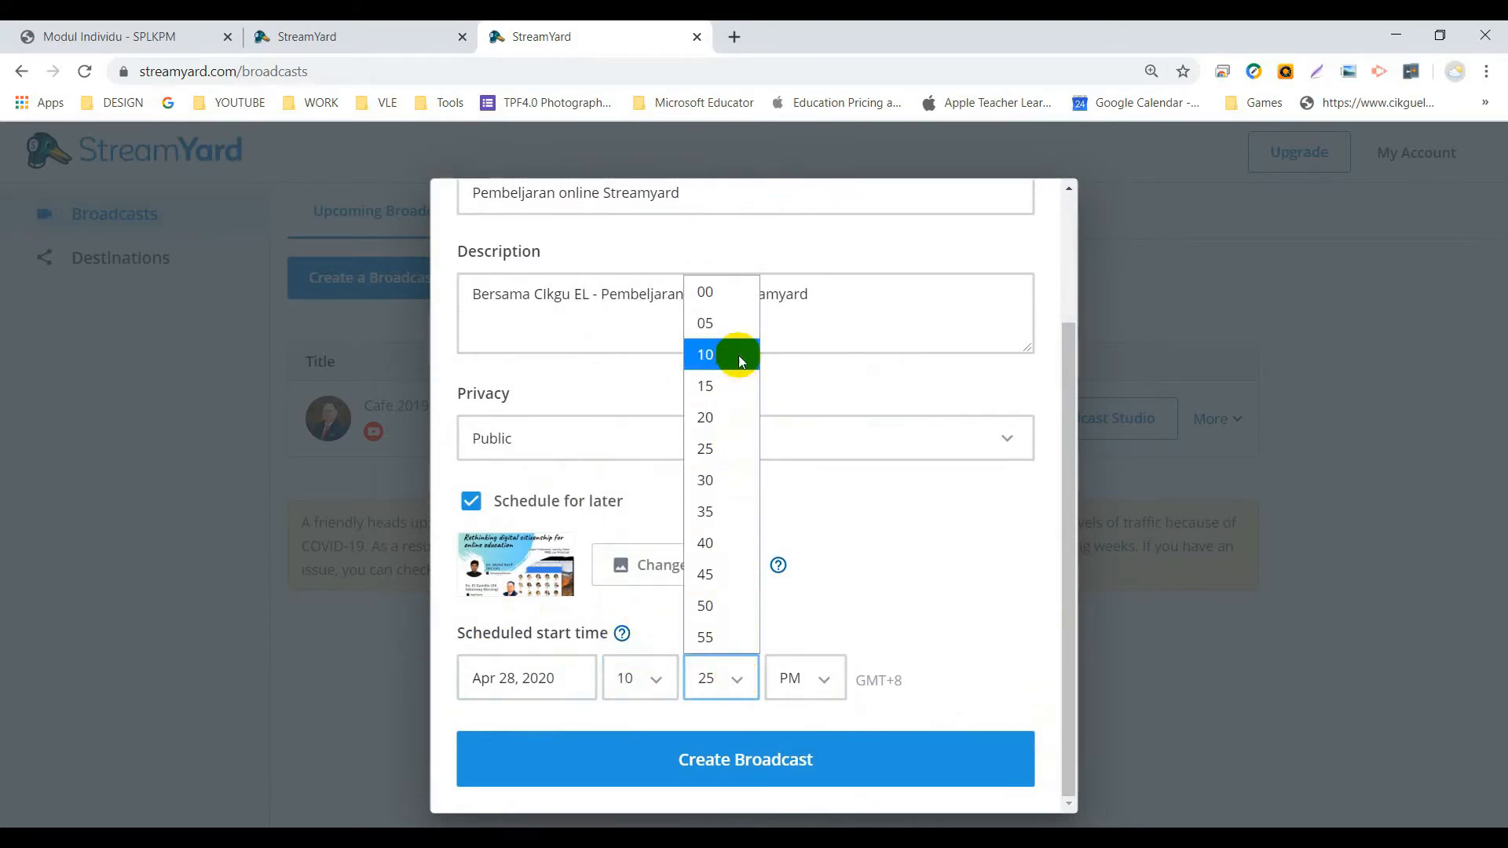
click(719, 292)
click(824, 676)
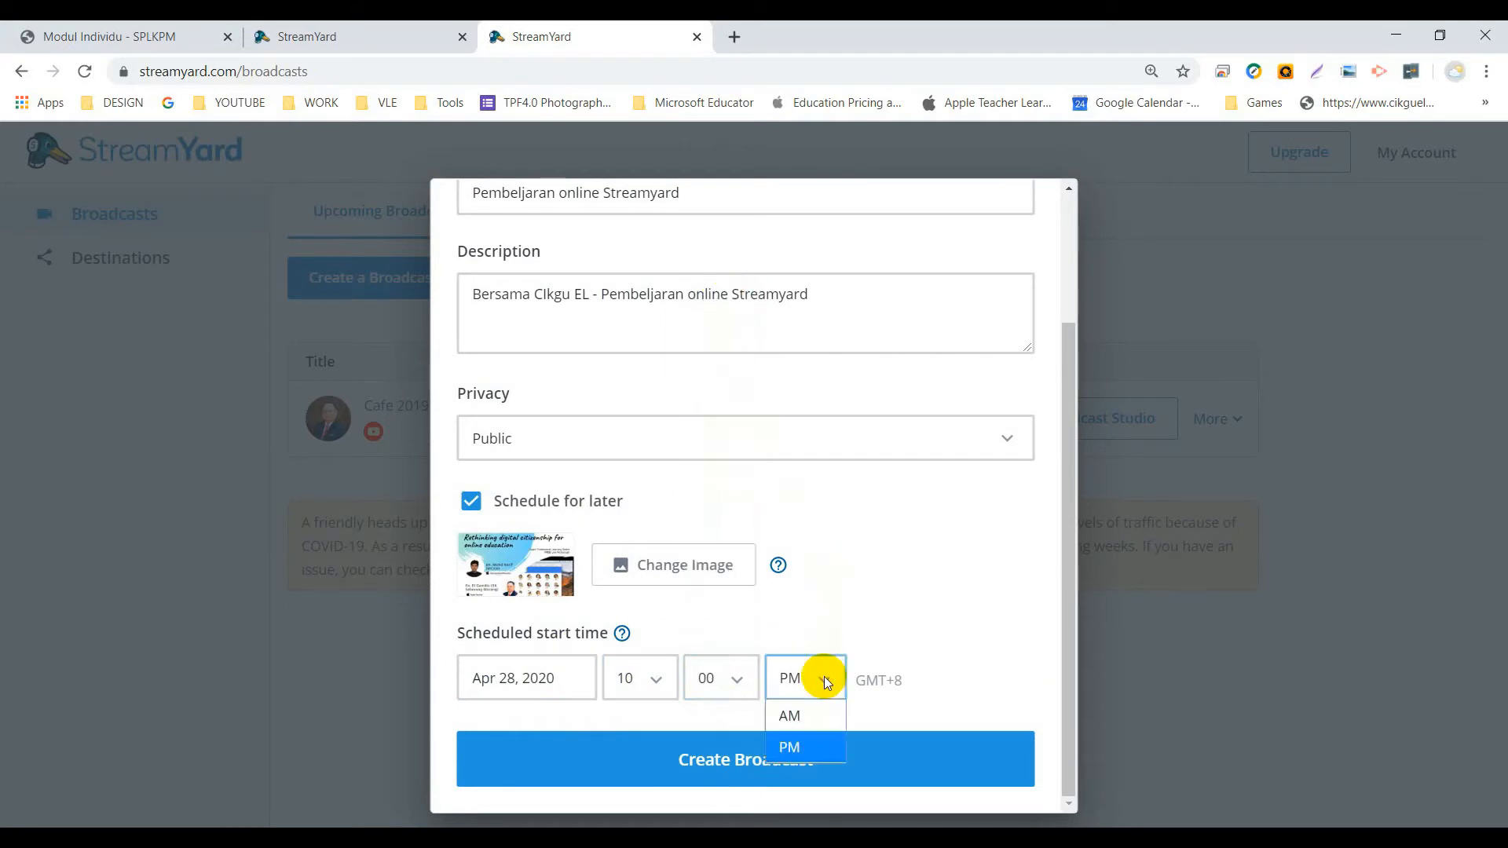
click(793, 719)
Step: Review the completed broadcast details and create the broadcast
click(742, 761)
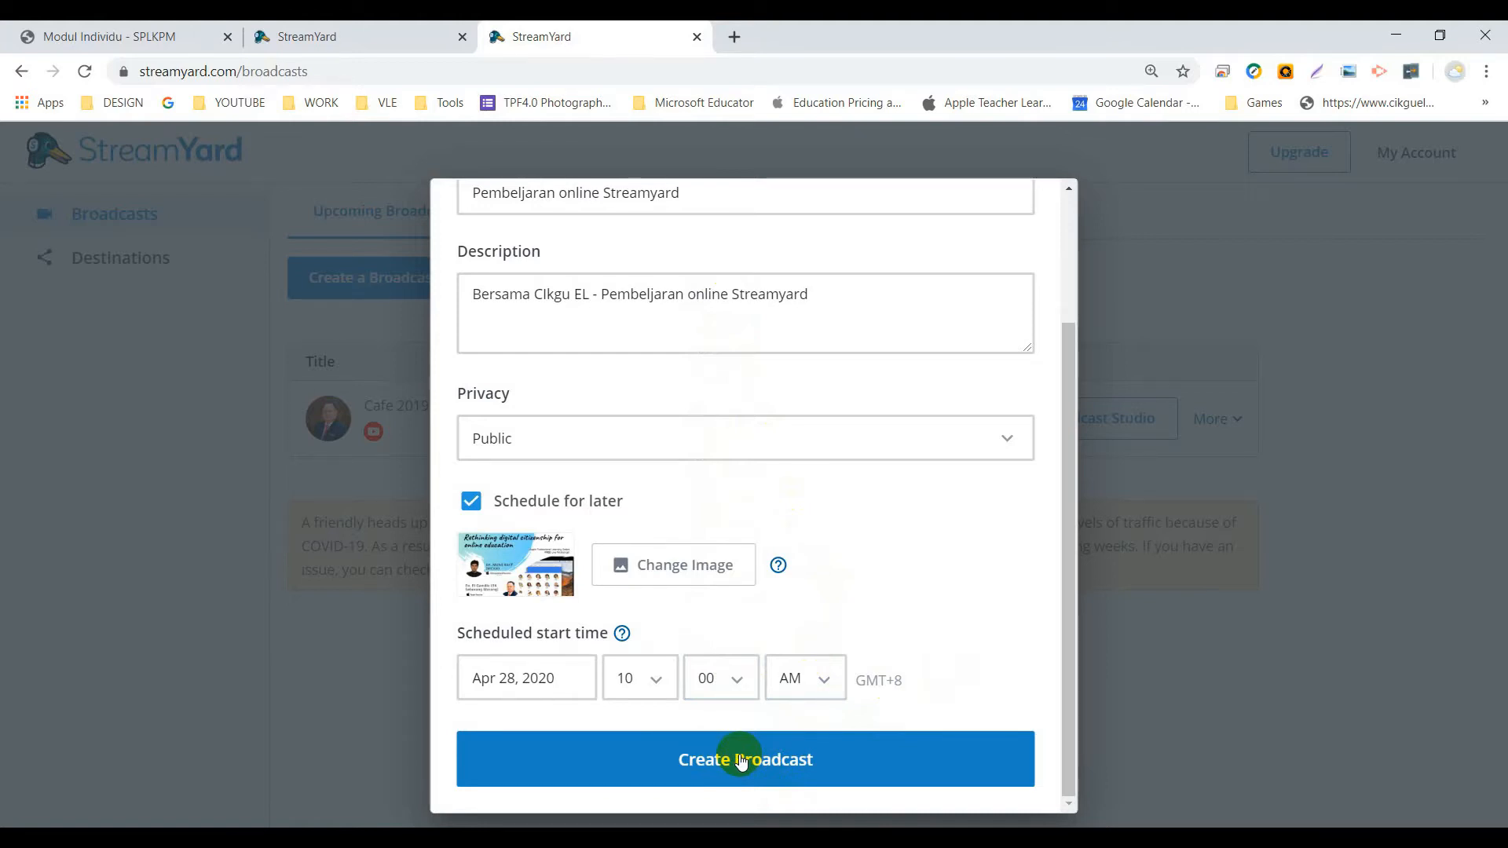
scroll(786, 572, up, 3)
scroll(785, 572, down, 3)
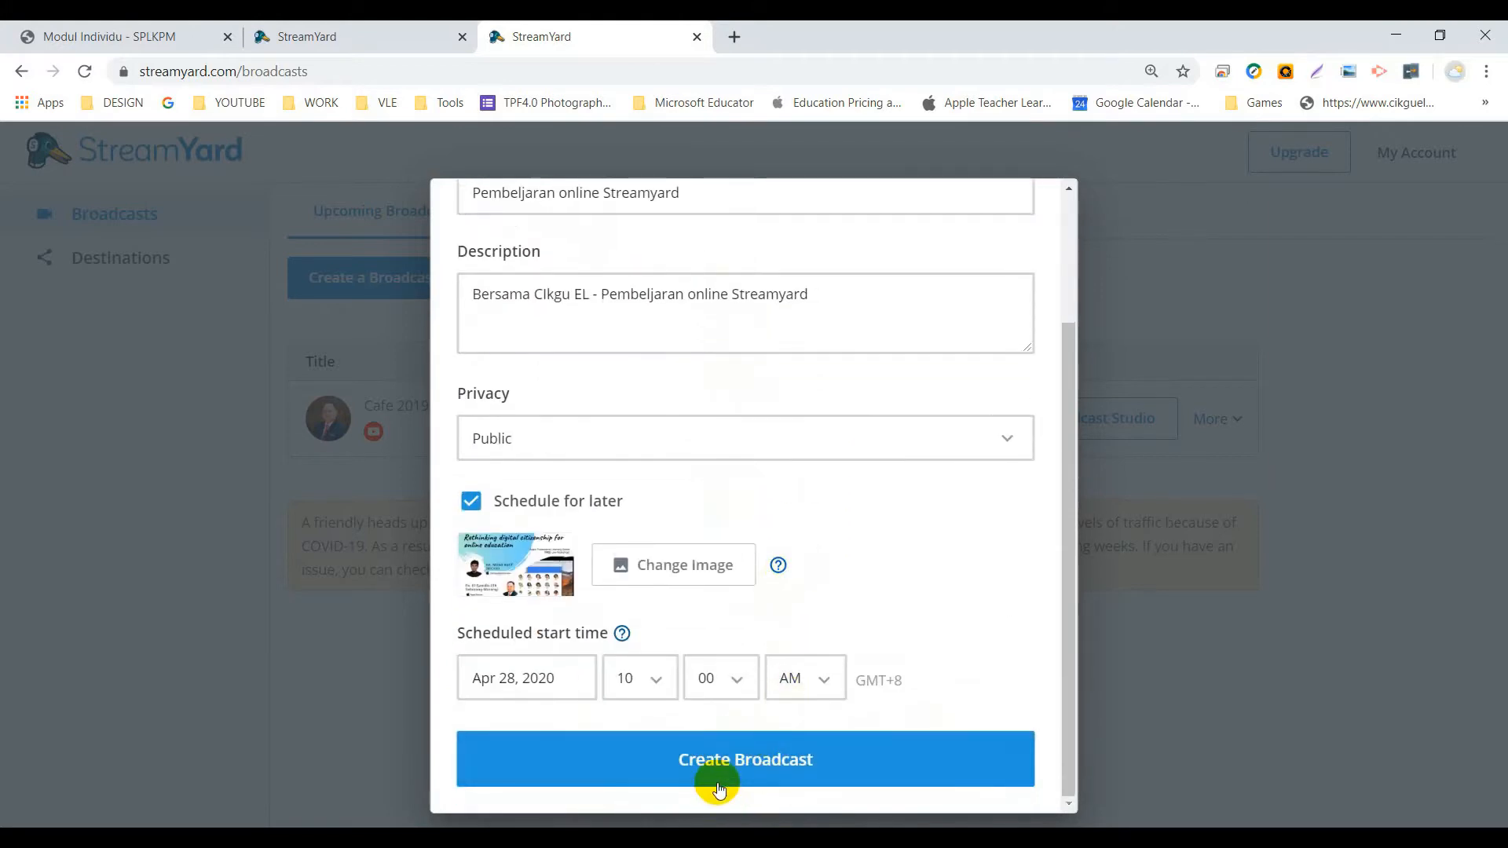
click(724, 759)
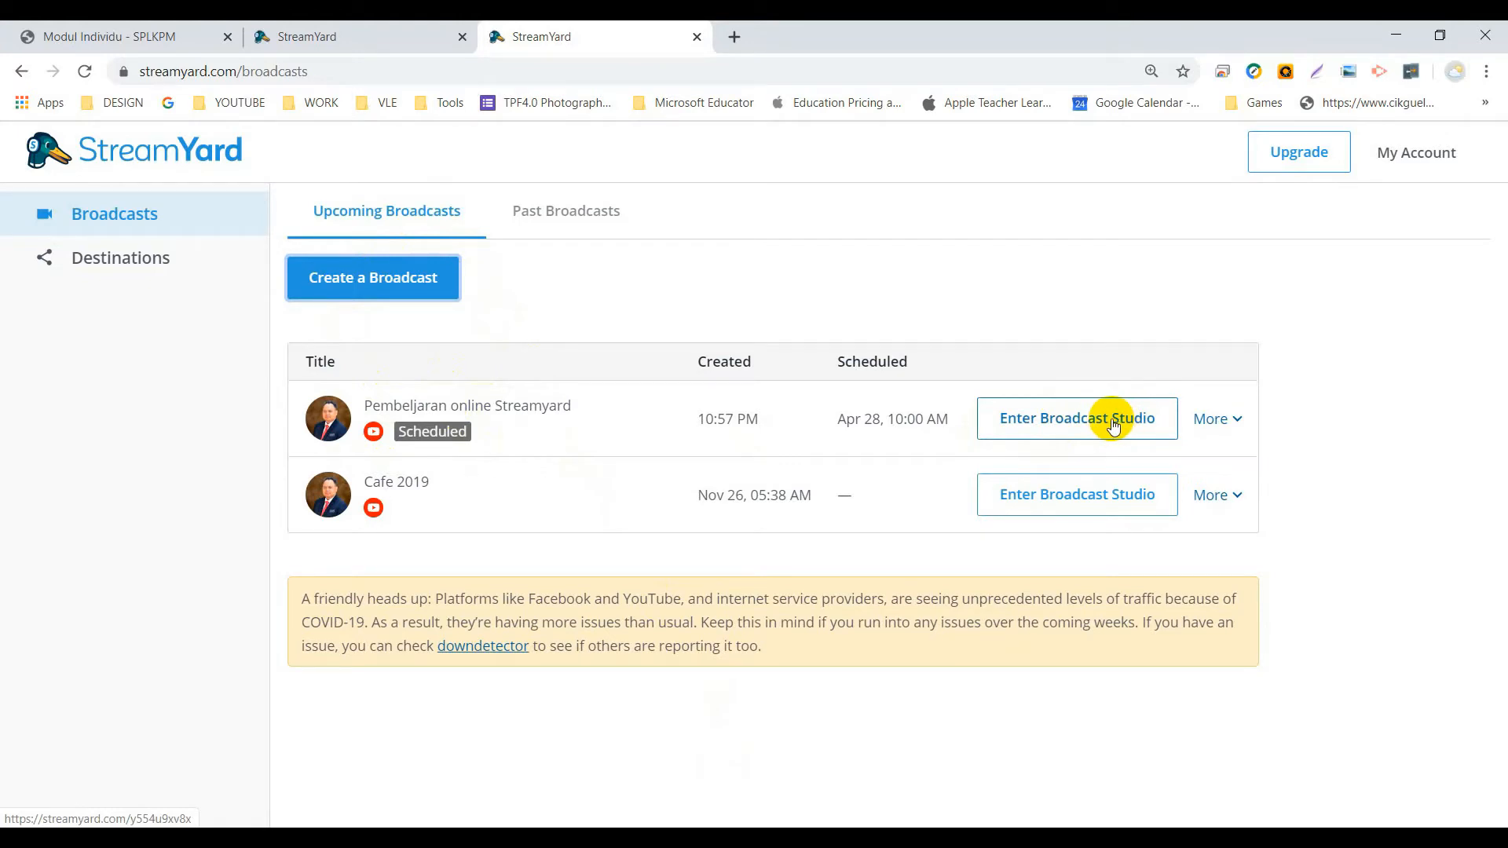
Step: Enter the scheduled broadcast's studio with the camera off and "- Terengganu" appended to the display name
click(1228, 429)
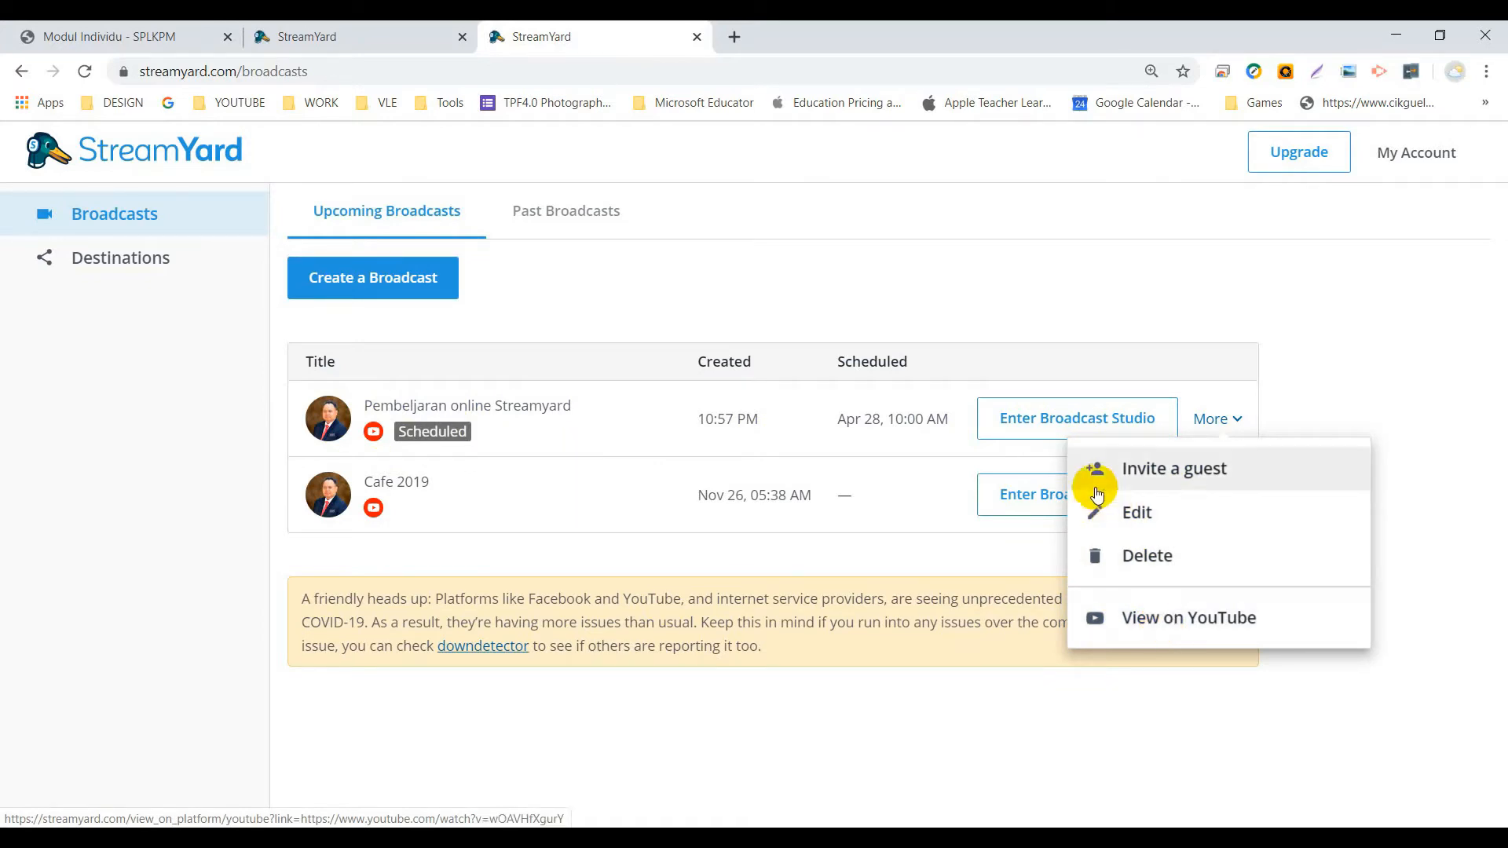
click(1017, 425)
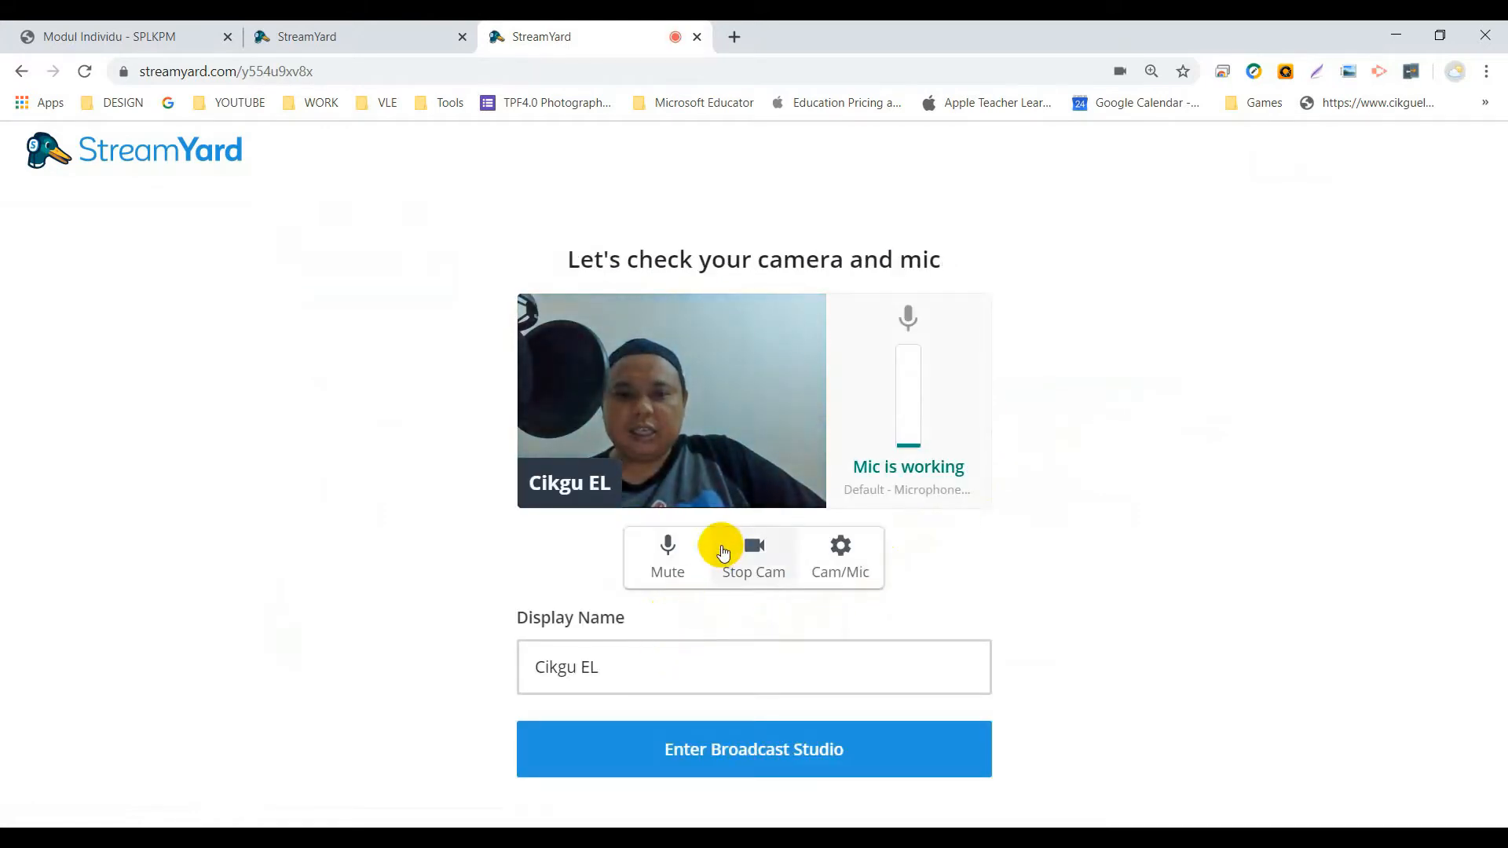
click(751, 561)
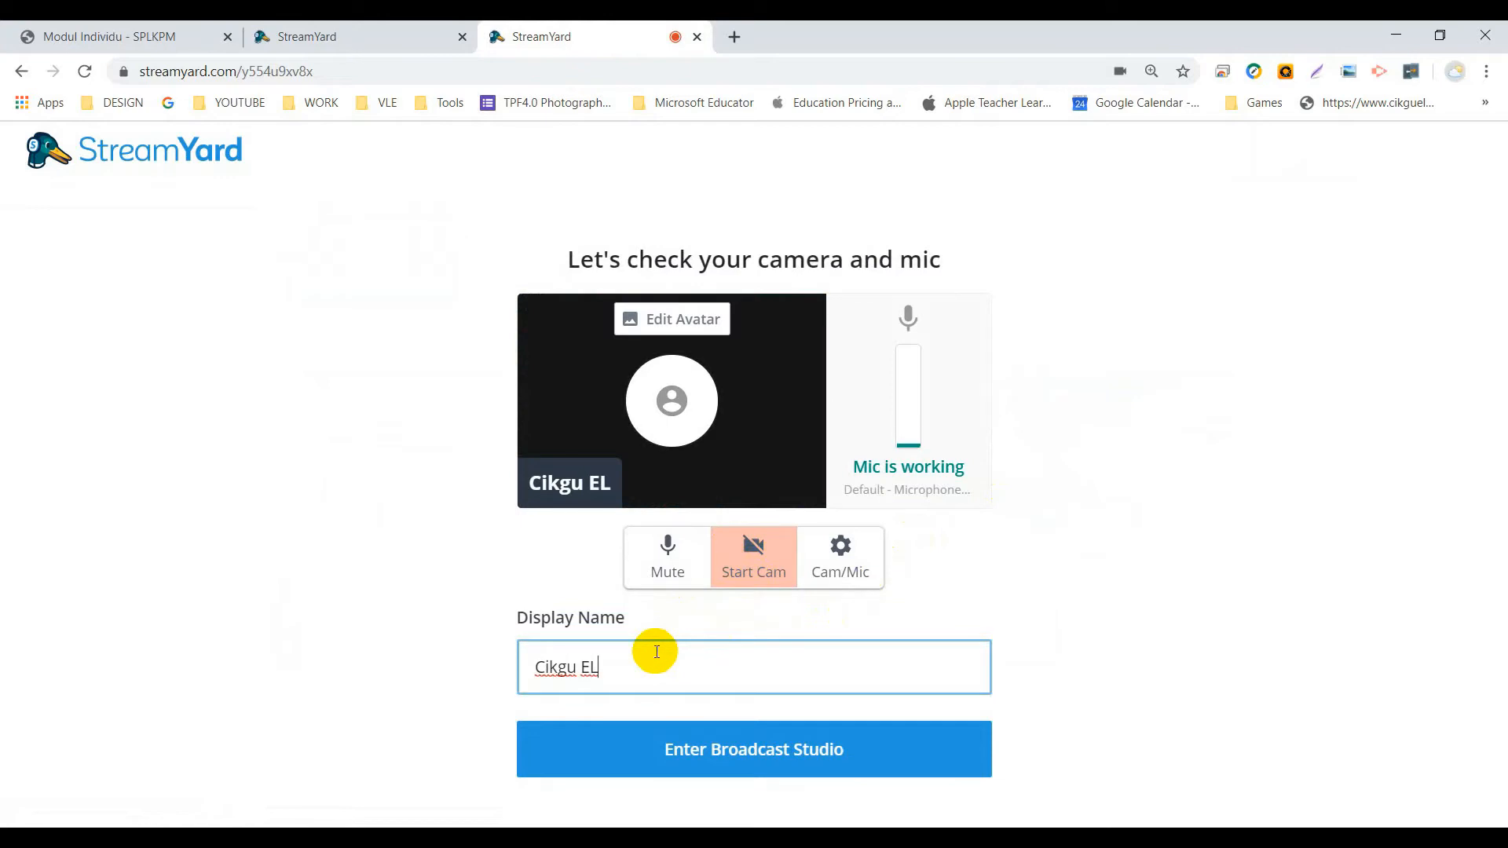
text(Terengganu)
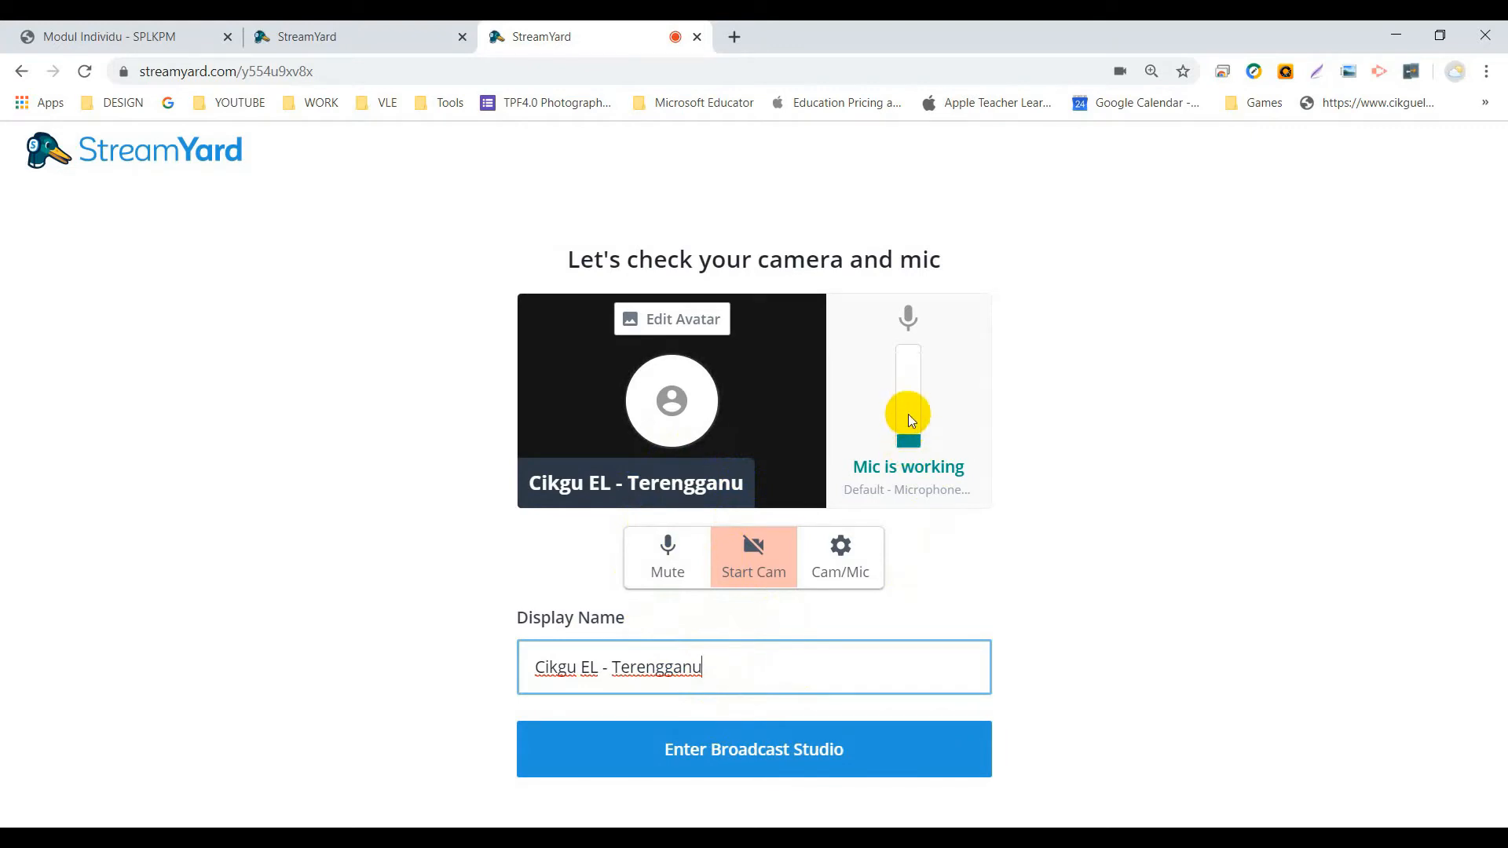
click(743, 748)
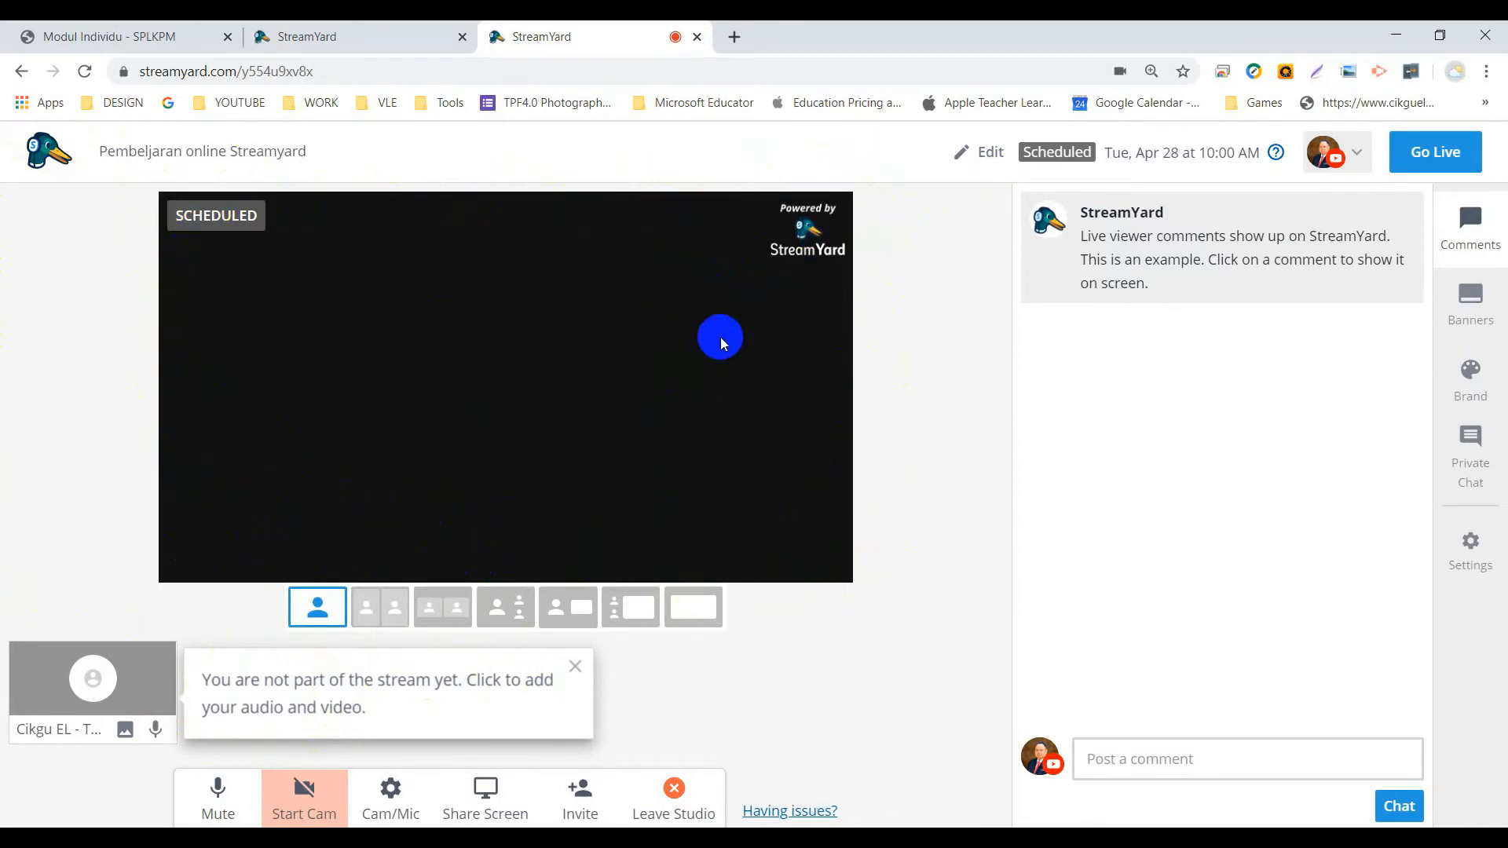
Step: Add the presenter to the stream with the camera on, and check the options of the YouTube destination
click(92, 674)
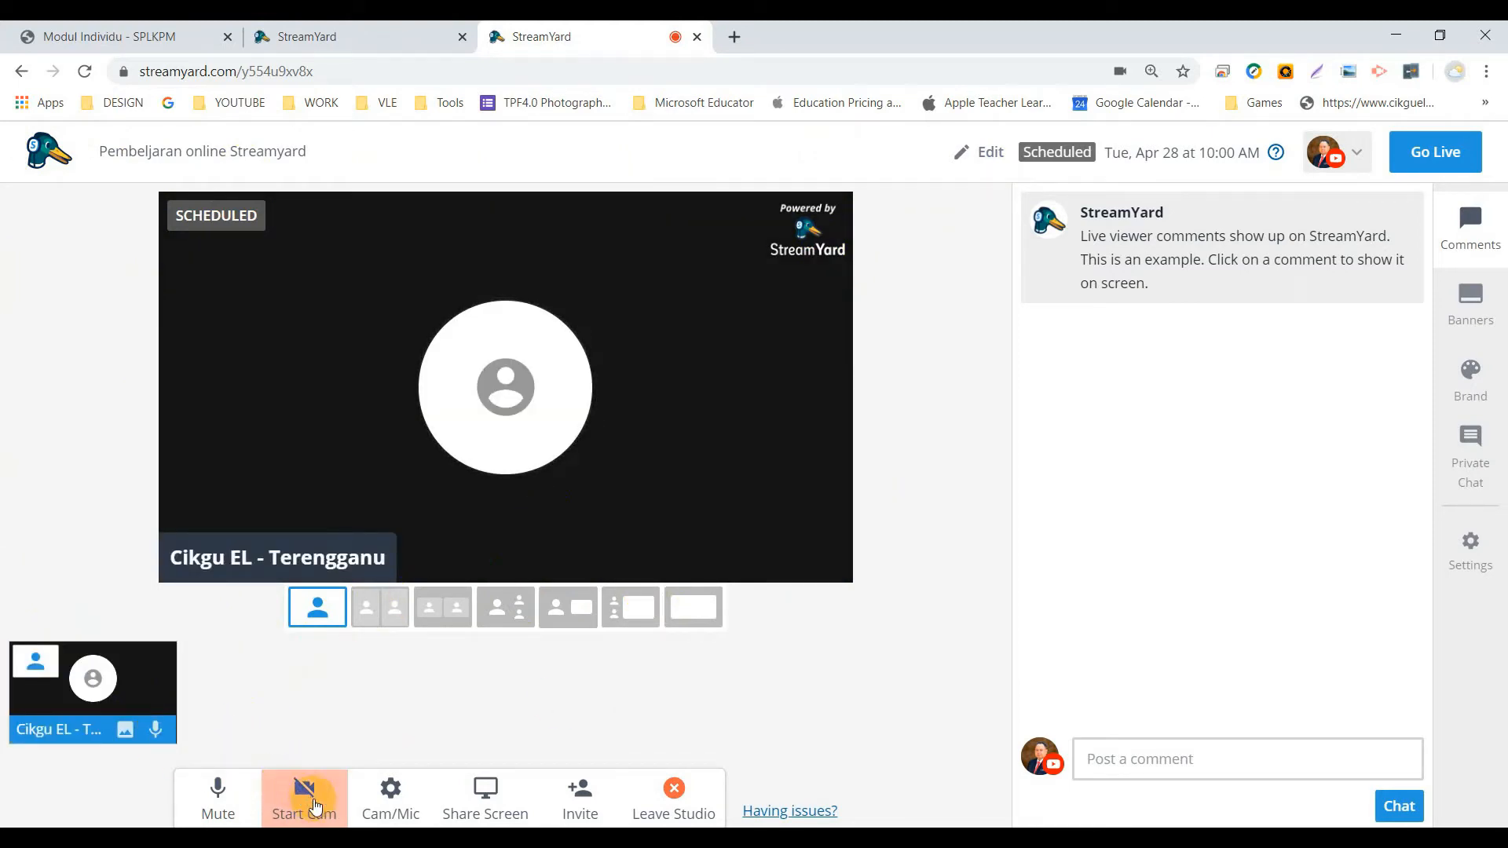
click(314, 805)
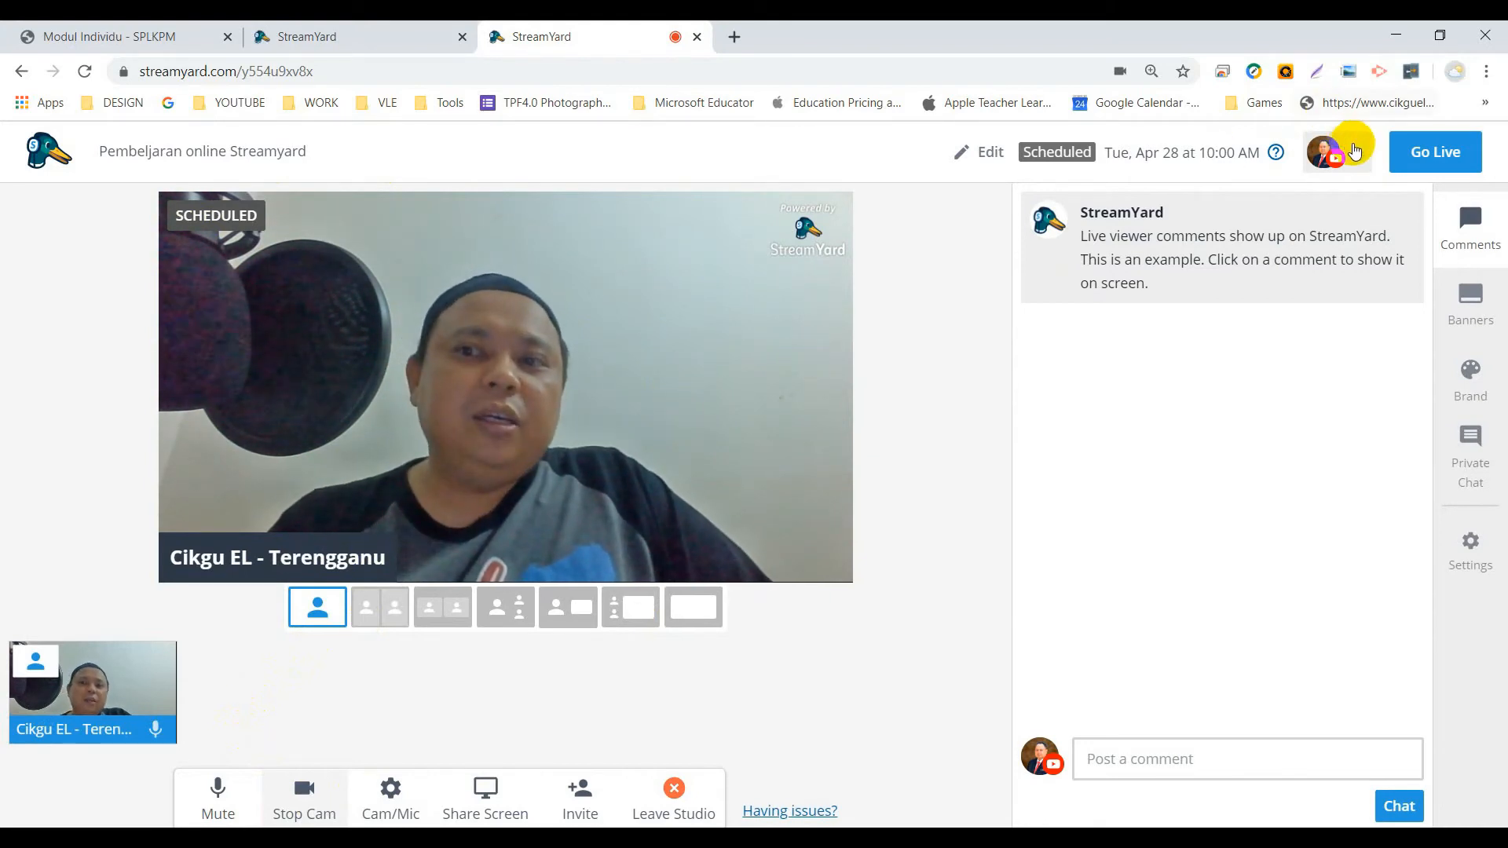
click(1354, 150)
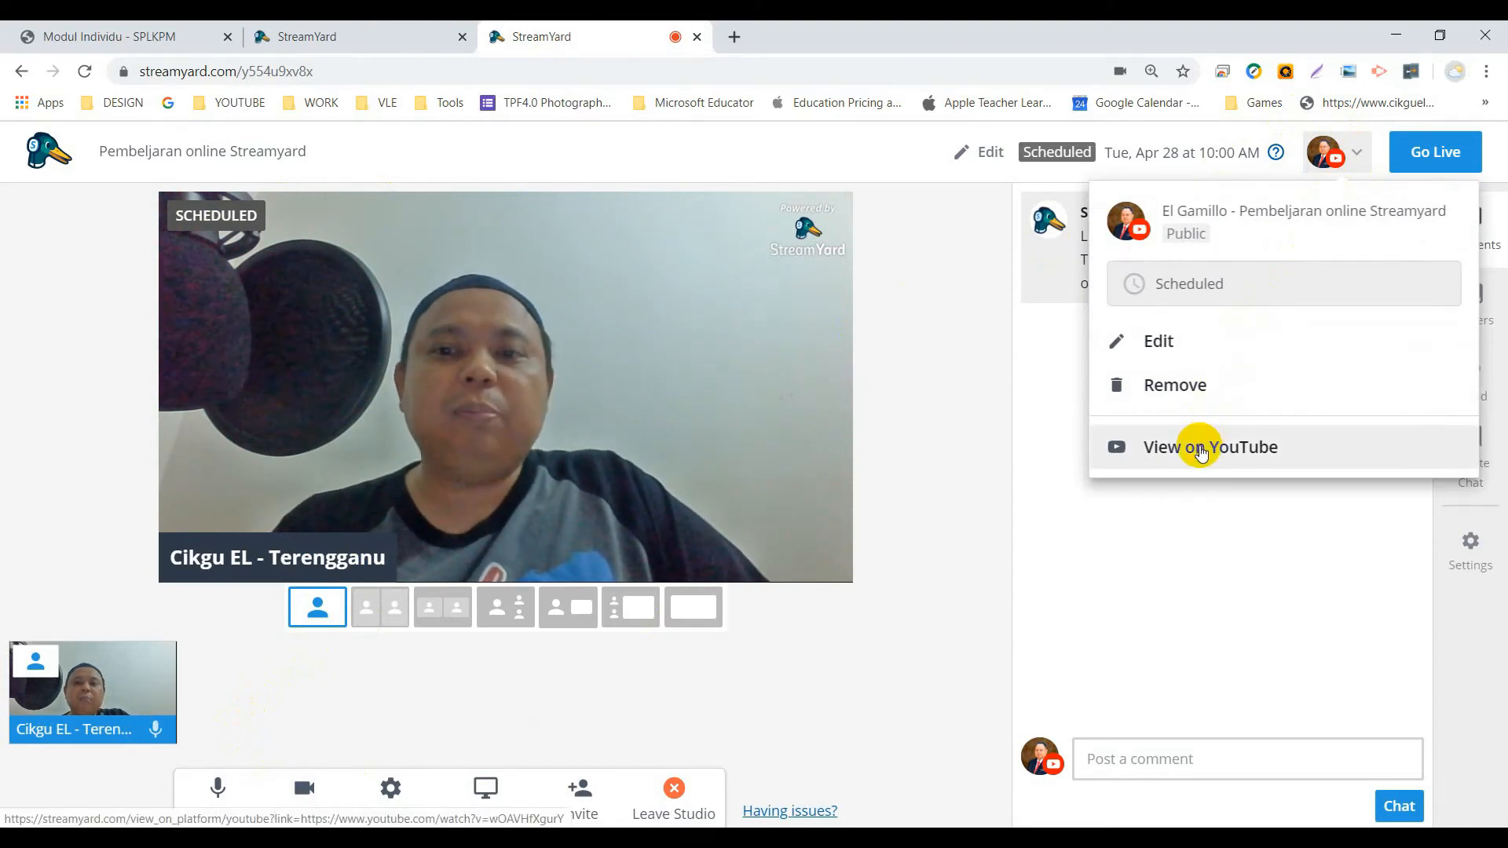
click(952, 393)
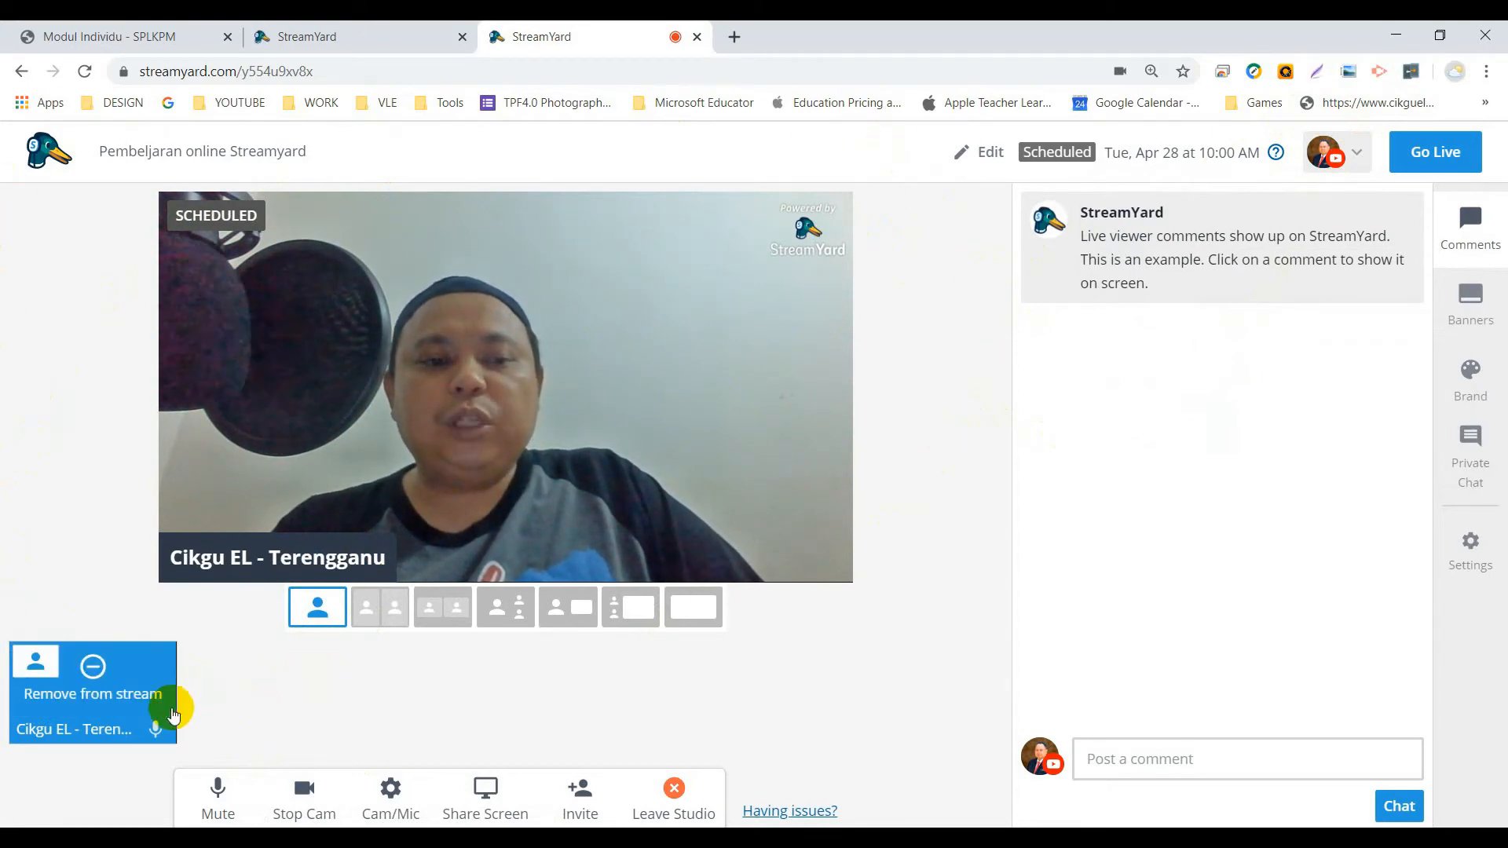
Step: Try the two side-by-side stream layouts and return to the single-person layout
click(379, 610)
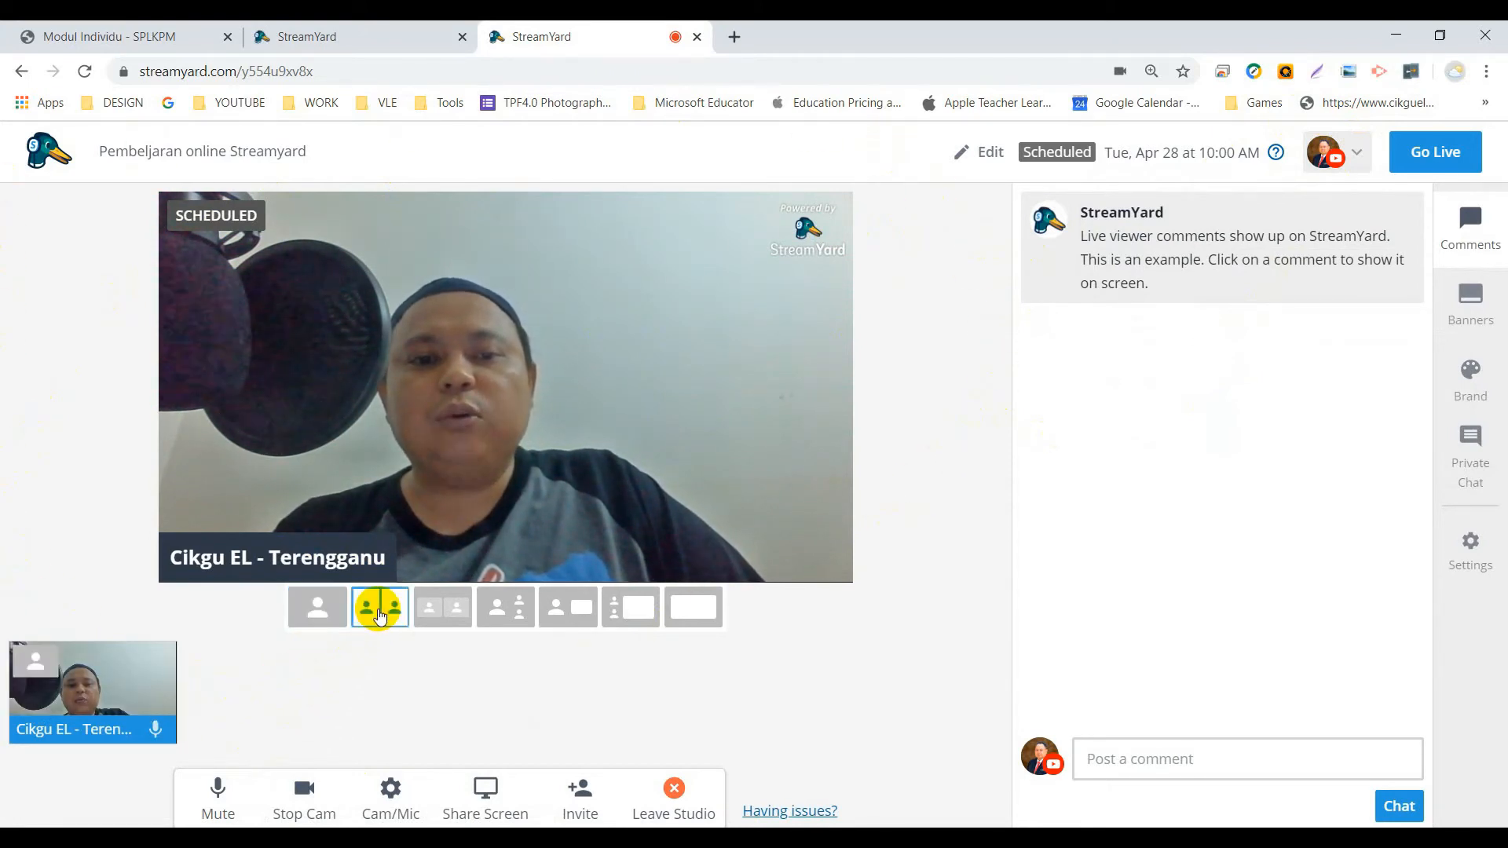
click(443, 607)
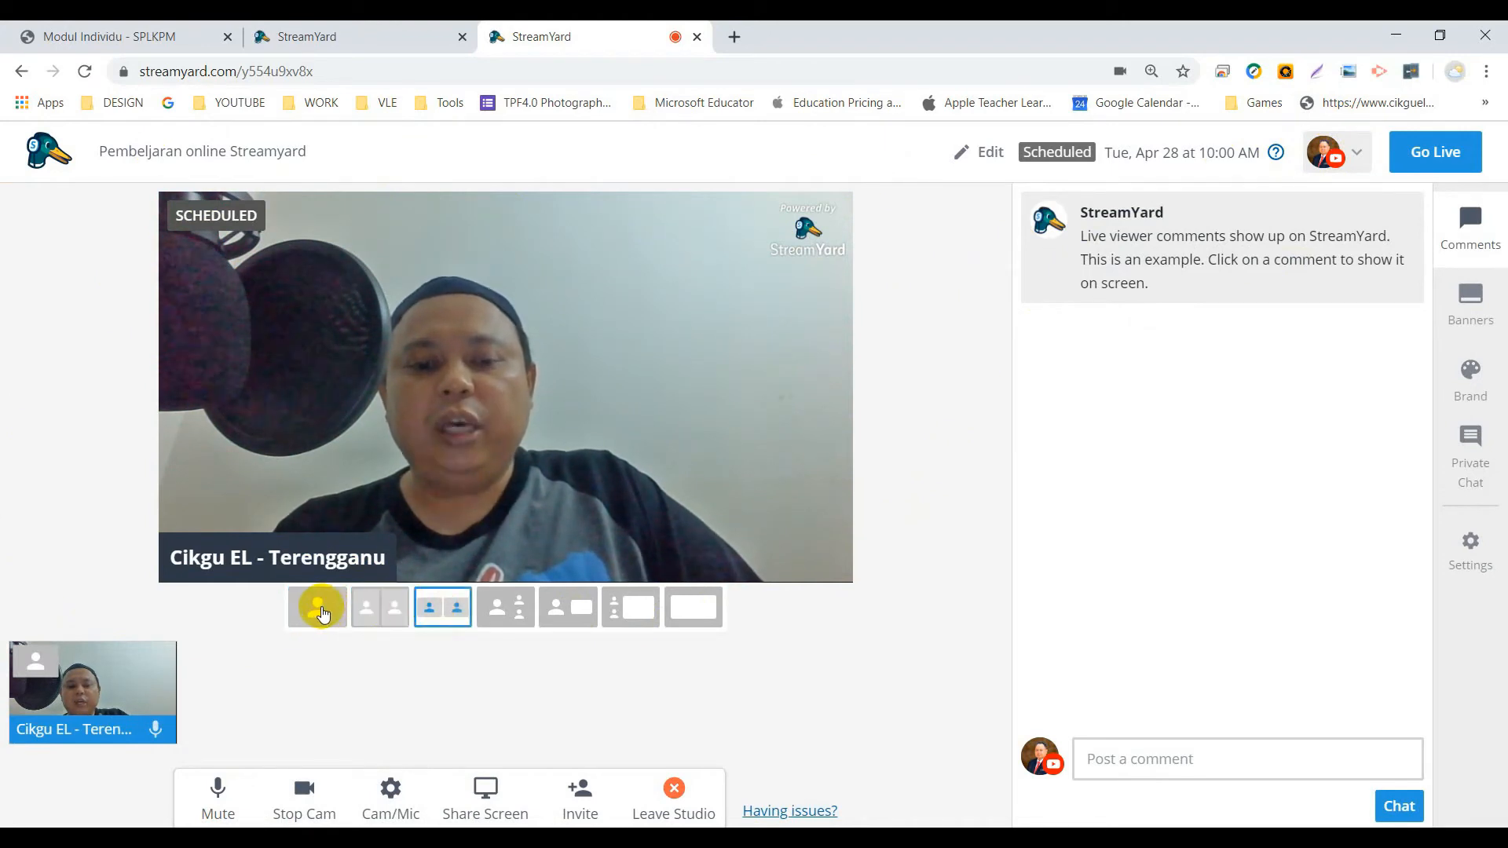
click(321, 611)
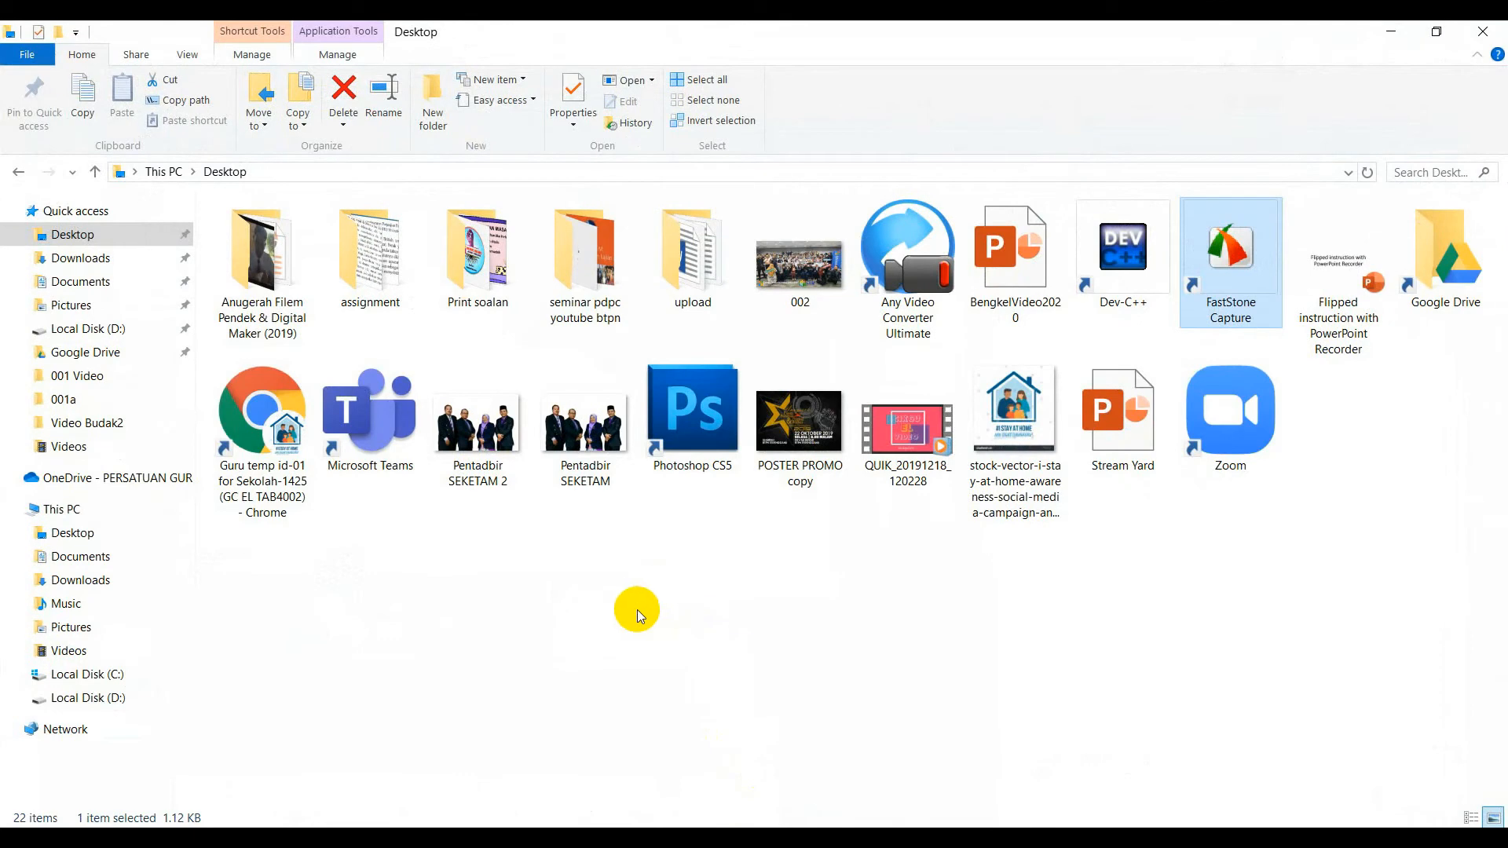
Step: Switch to File Explorer and open the 2020_04_05 Photoshop tutorial slides from the 000 2020 folder on Google Drive
click(78, 350)
double_click(273, 206)
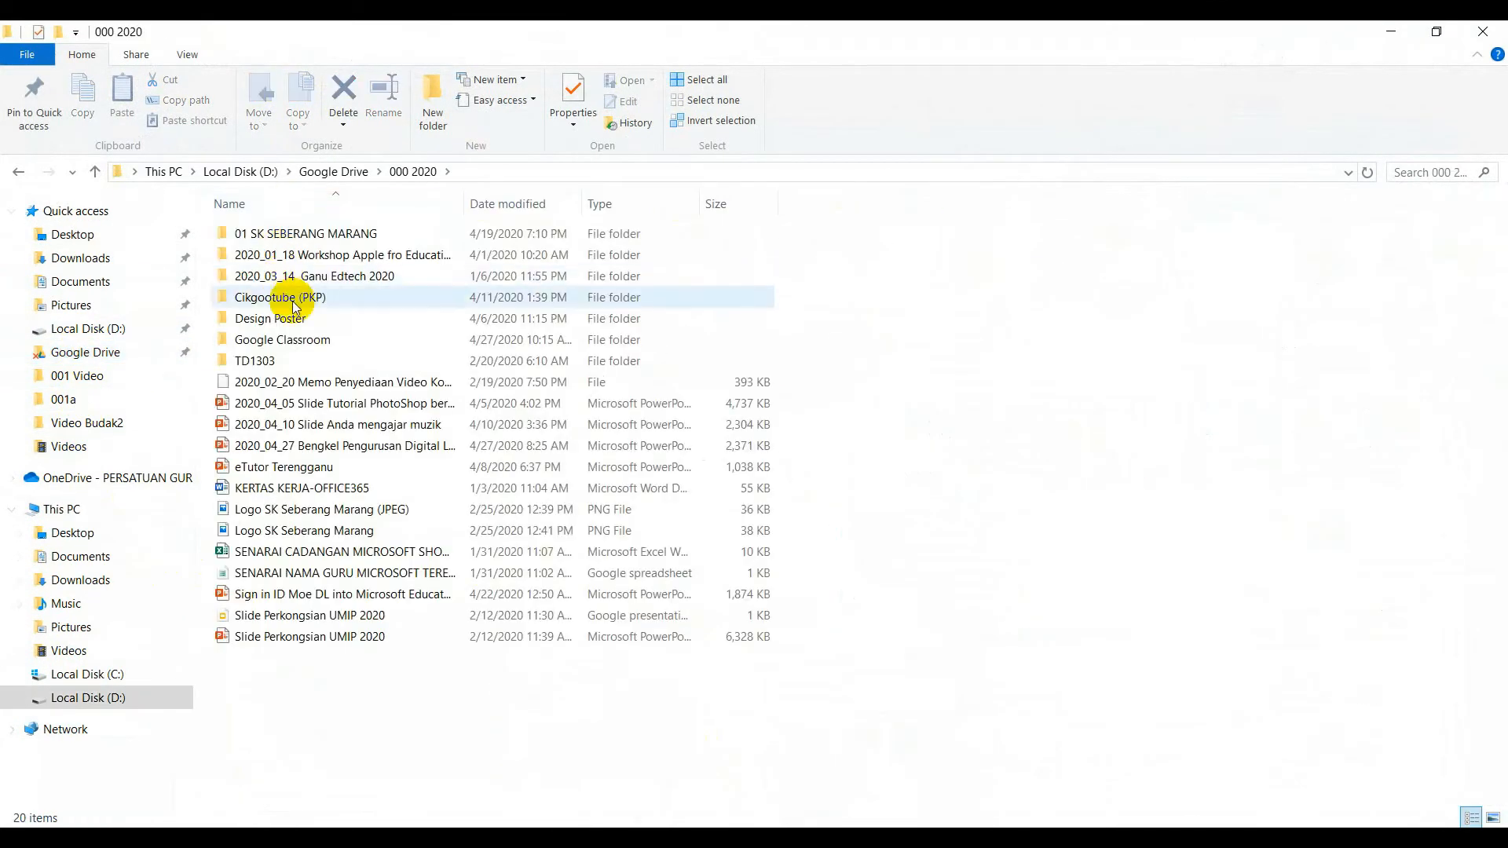
double_click(331, 409)
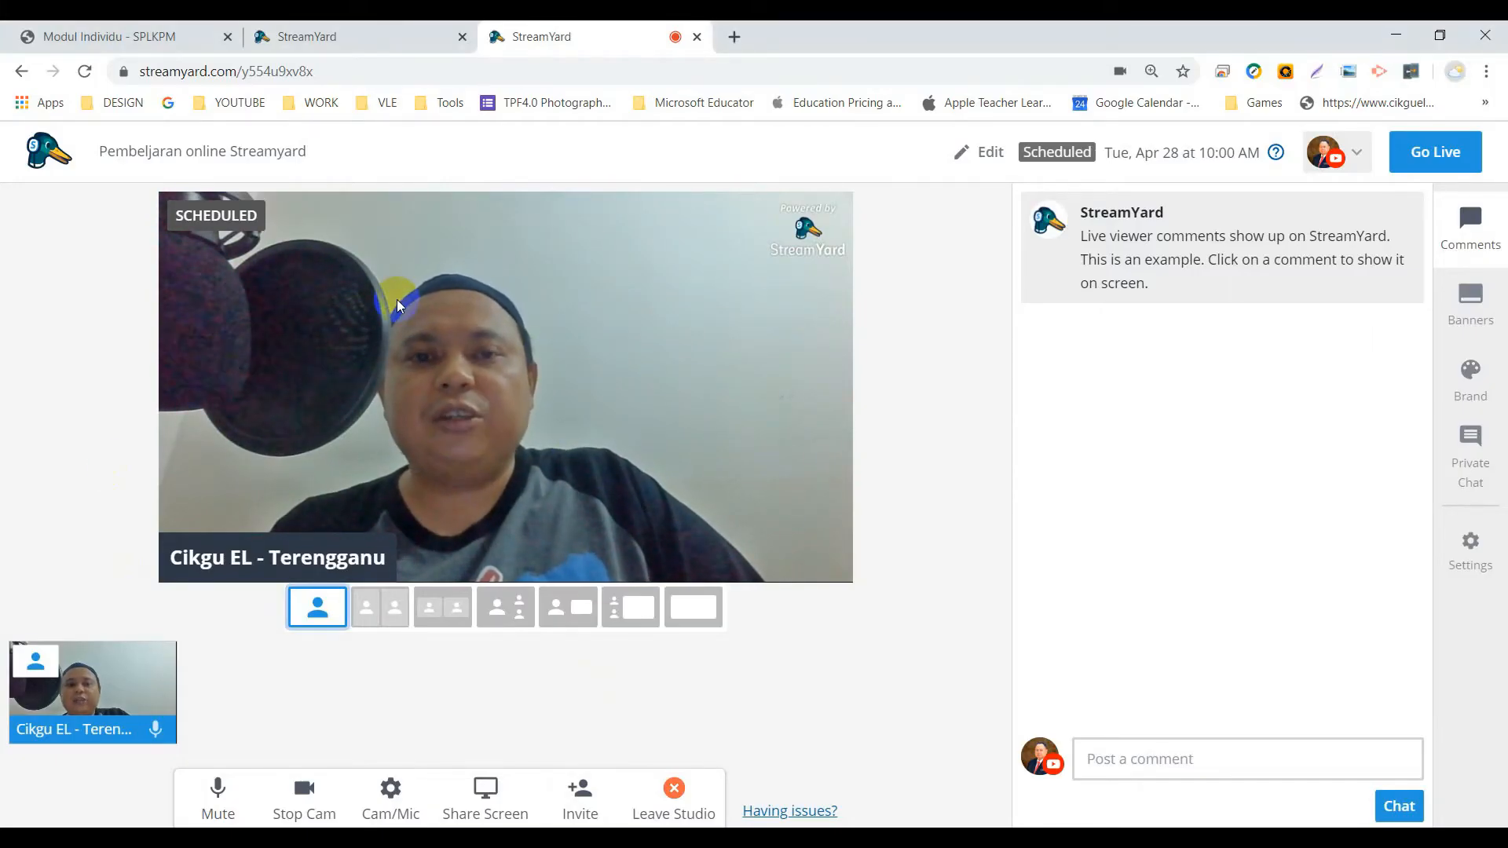
Step: Search Google for "google classroom" in a new browser tab and open the Google Classroom site
click(732, 37)
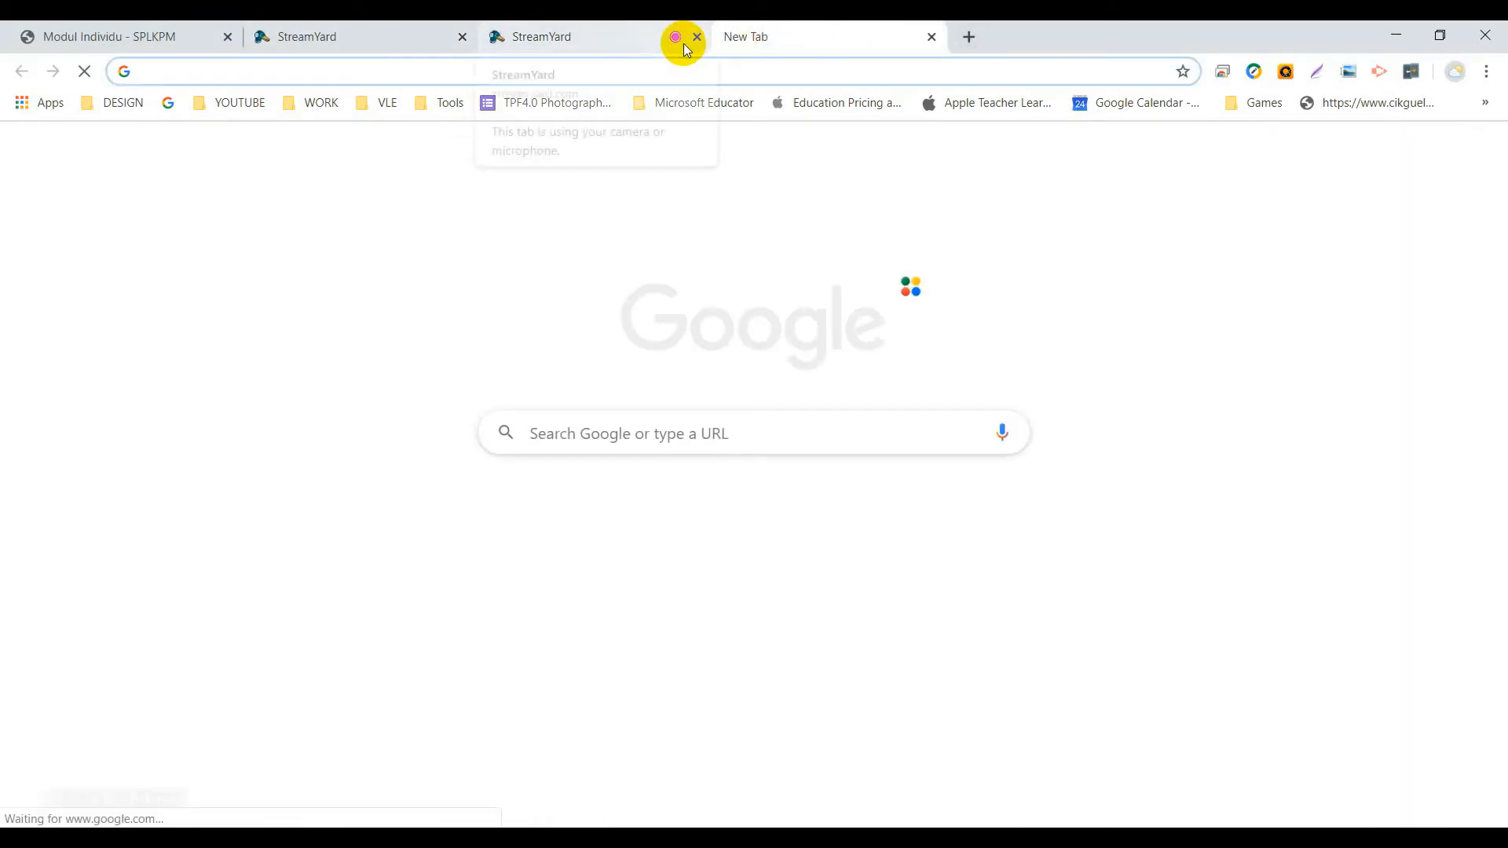
text(goog)
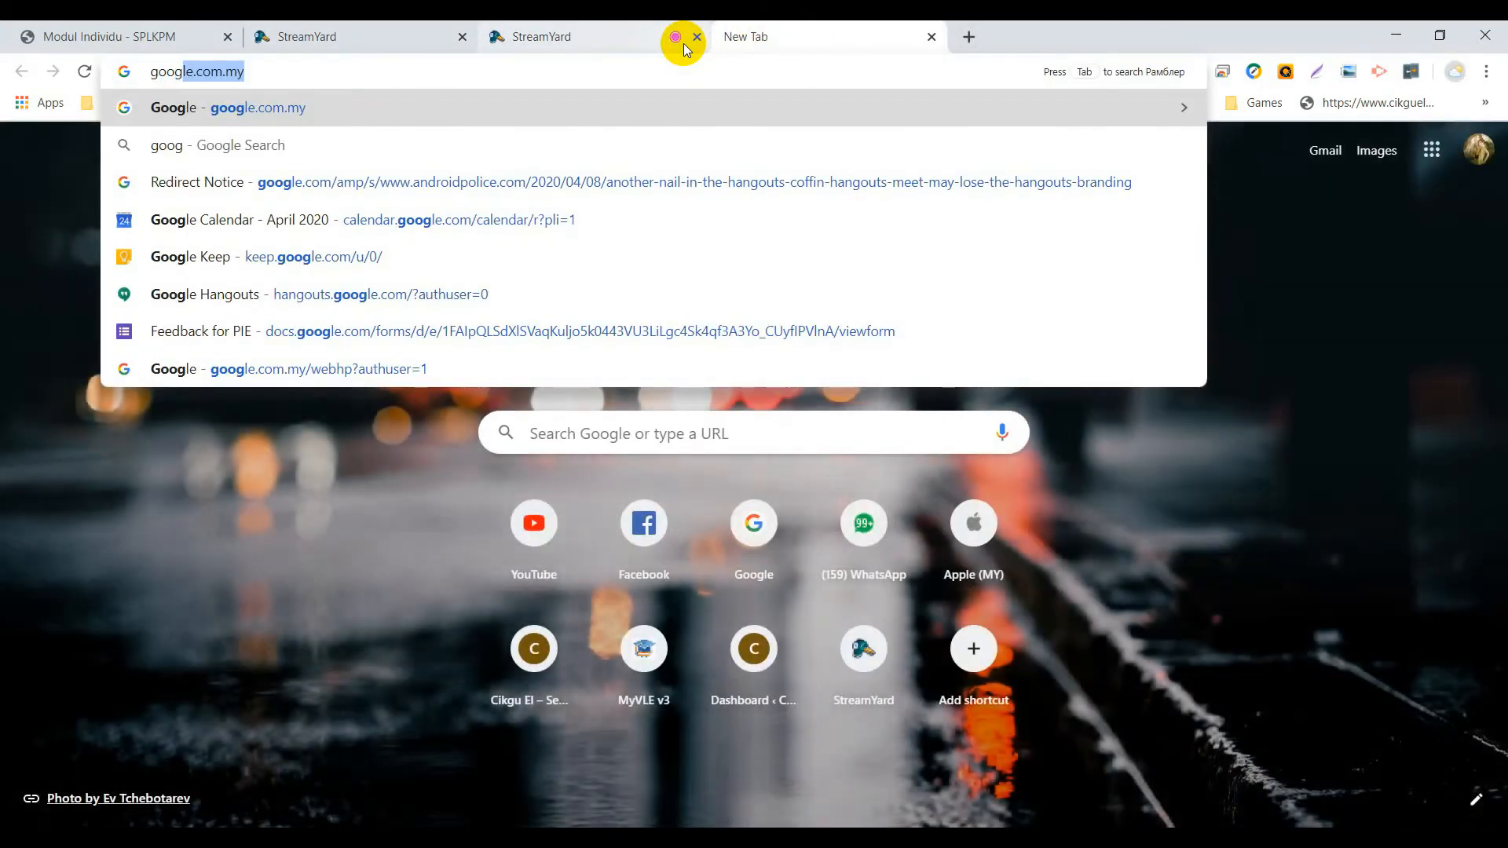
text(le cla)
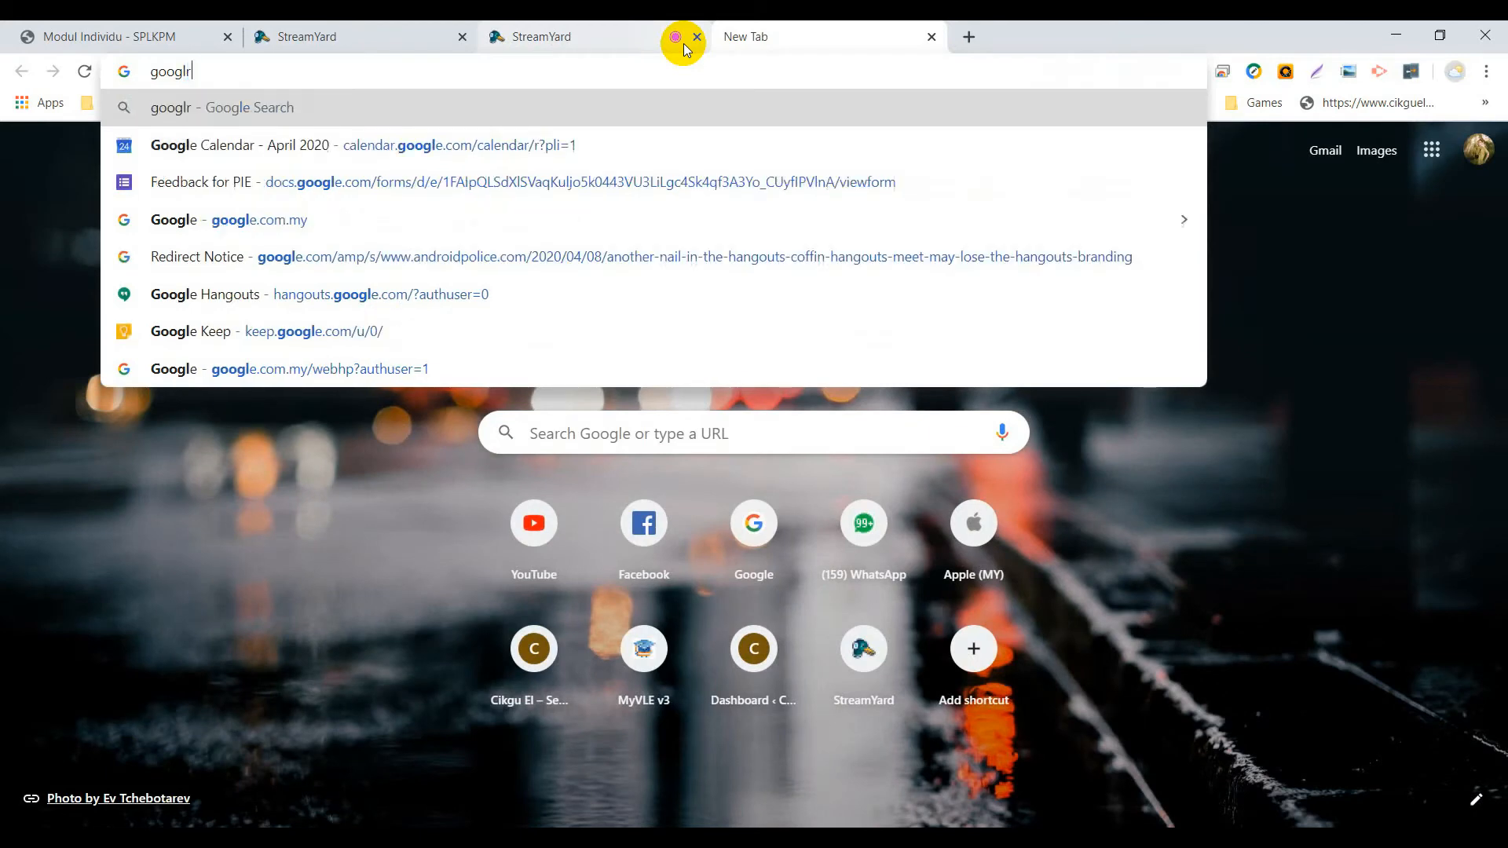
text(ssroom)
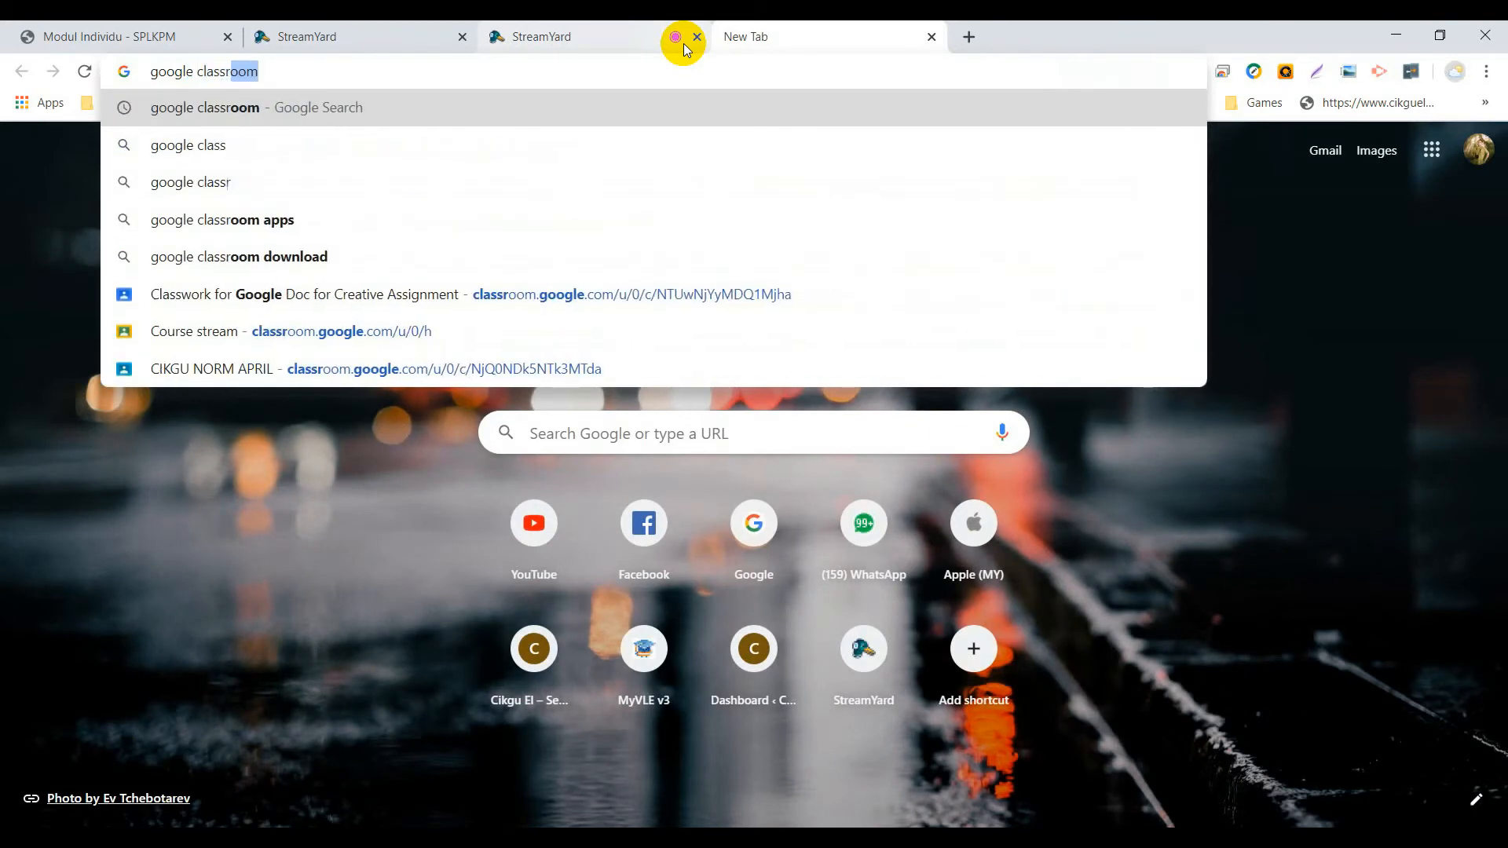
key(Return)
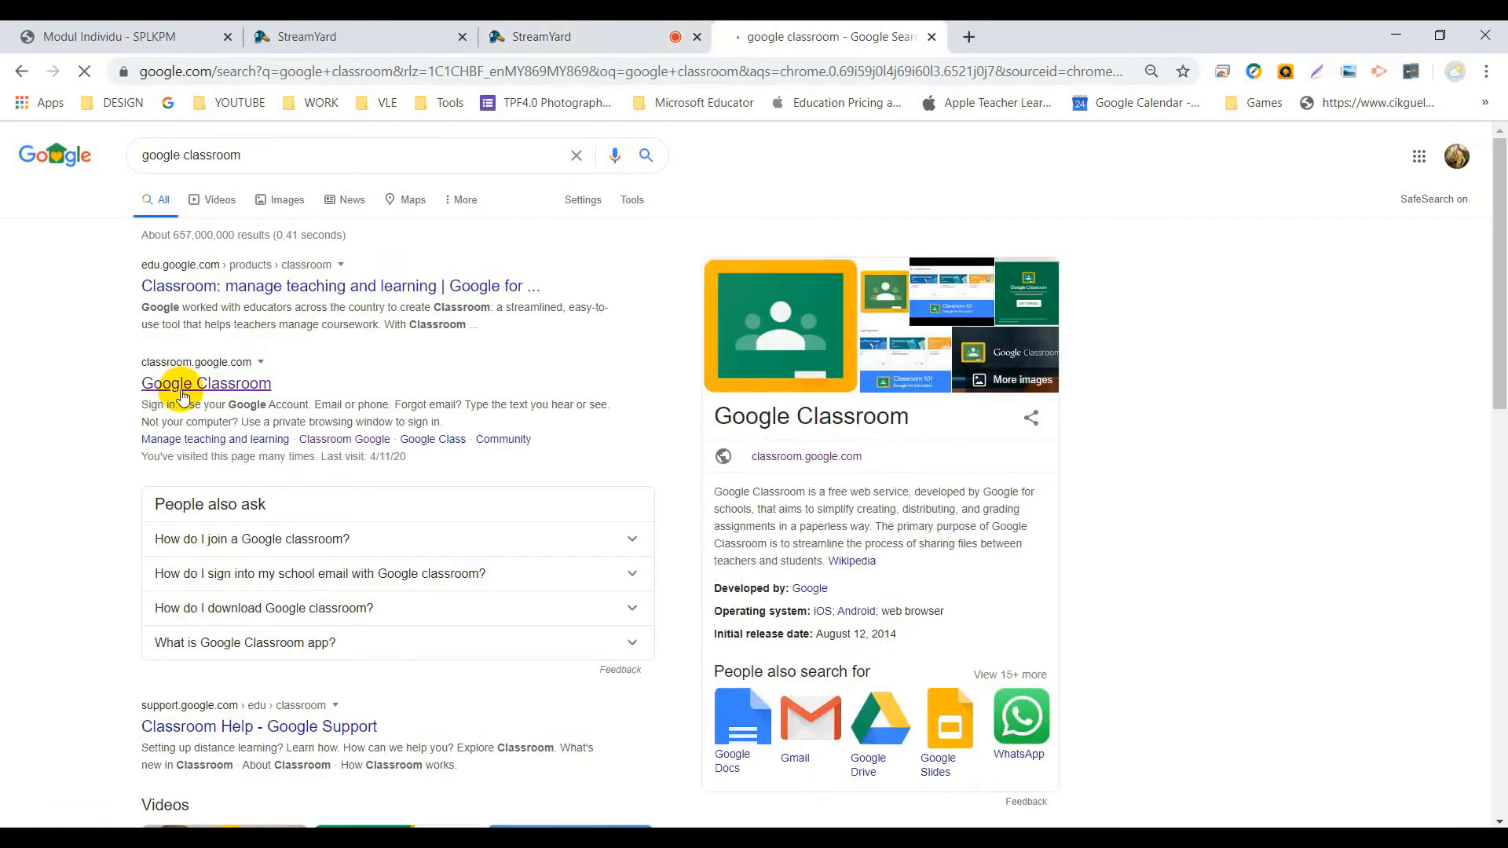
click(183, 395)
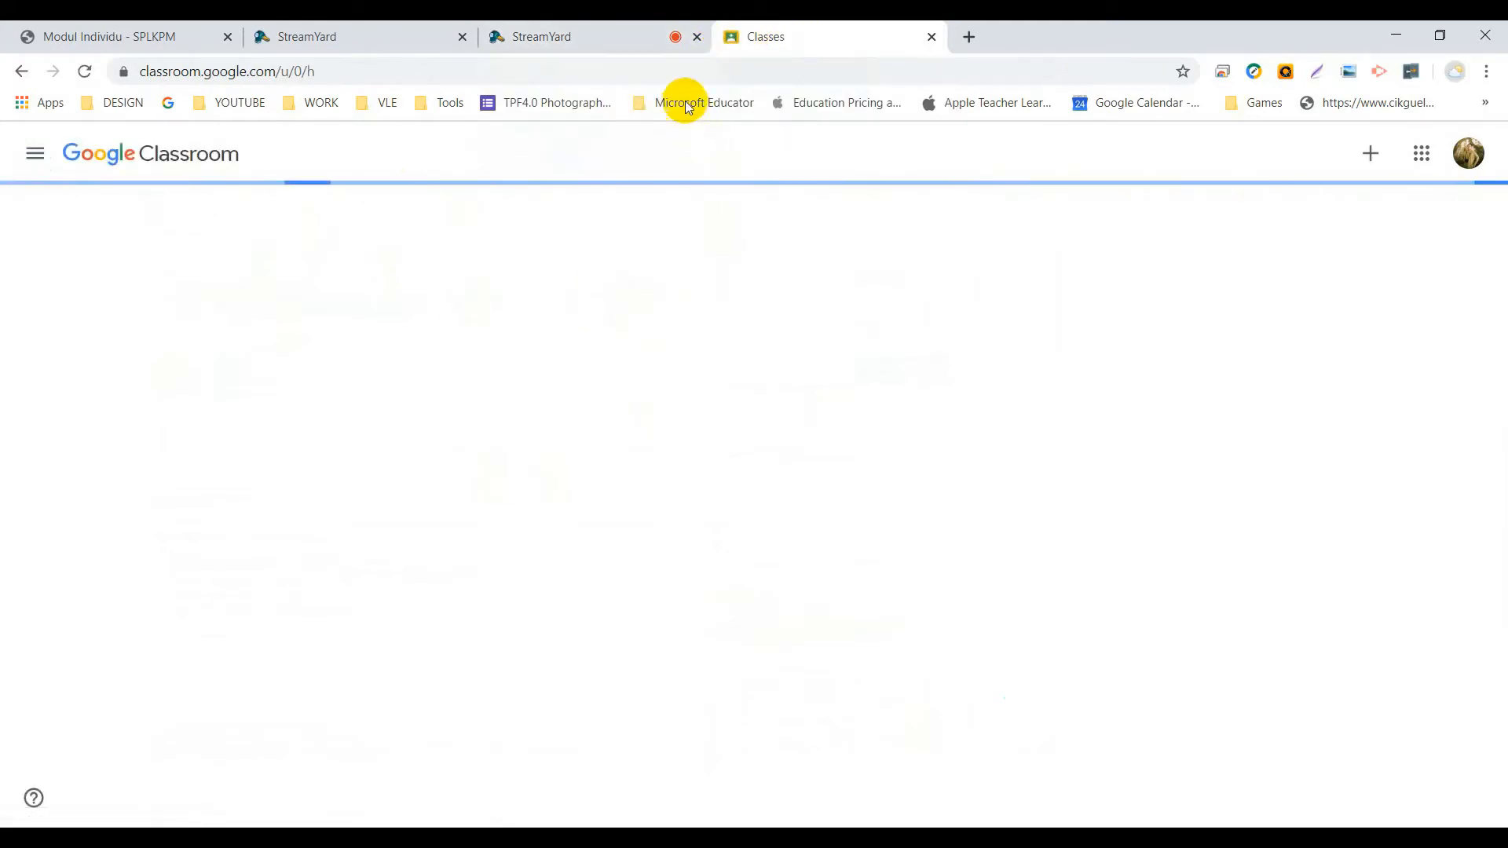
Step: Share the Google Classroom "Classes" browser tab with audio into the StreamYard studio, and return to the studio
click(599, 36)
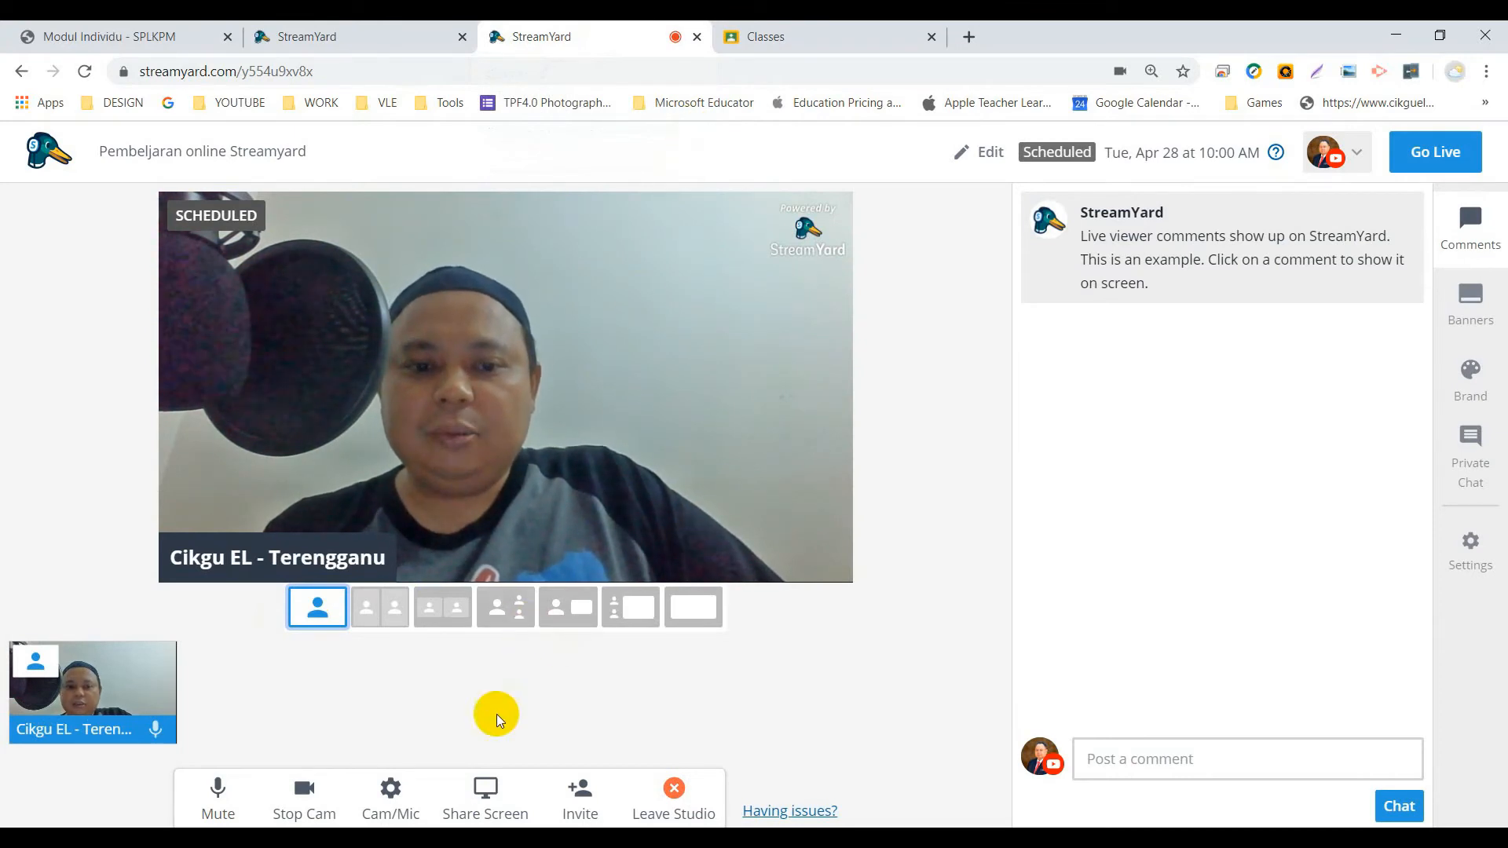
click(485, 790)
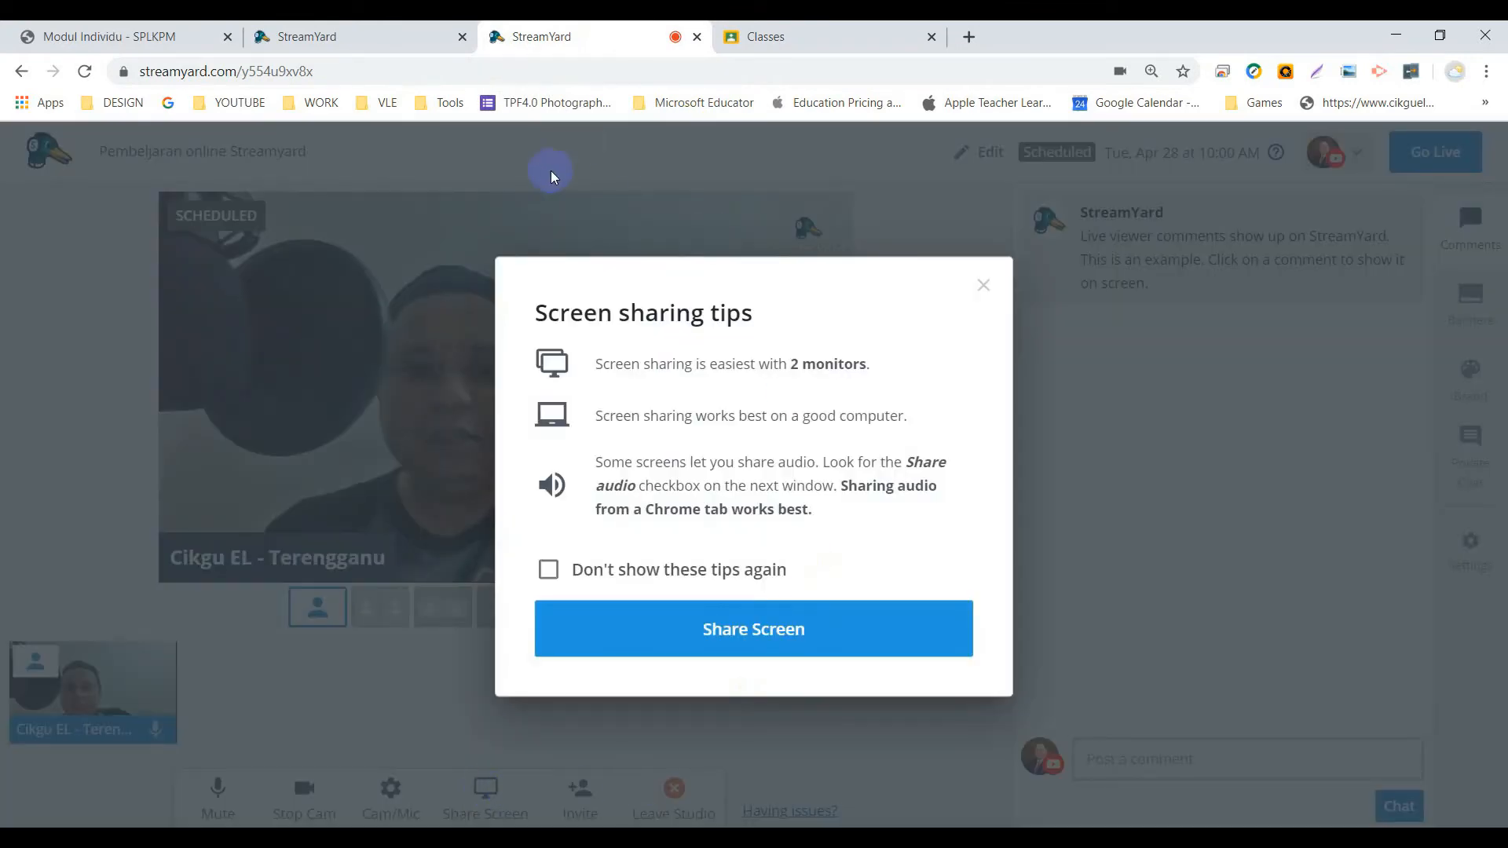
click(728, 629)
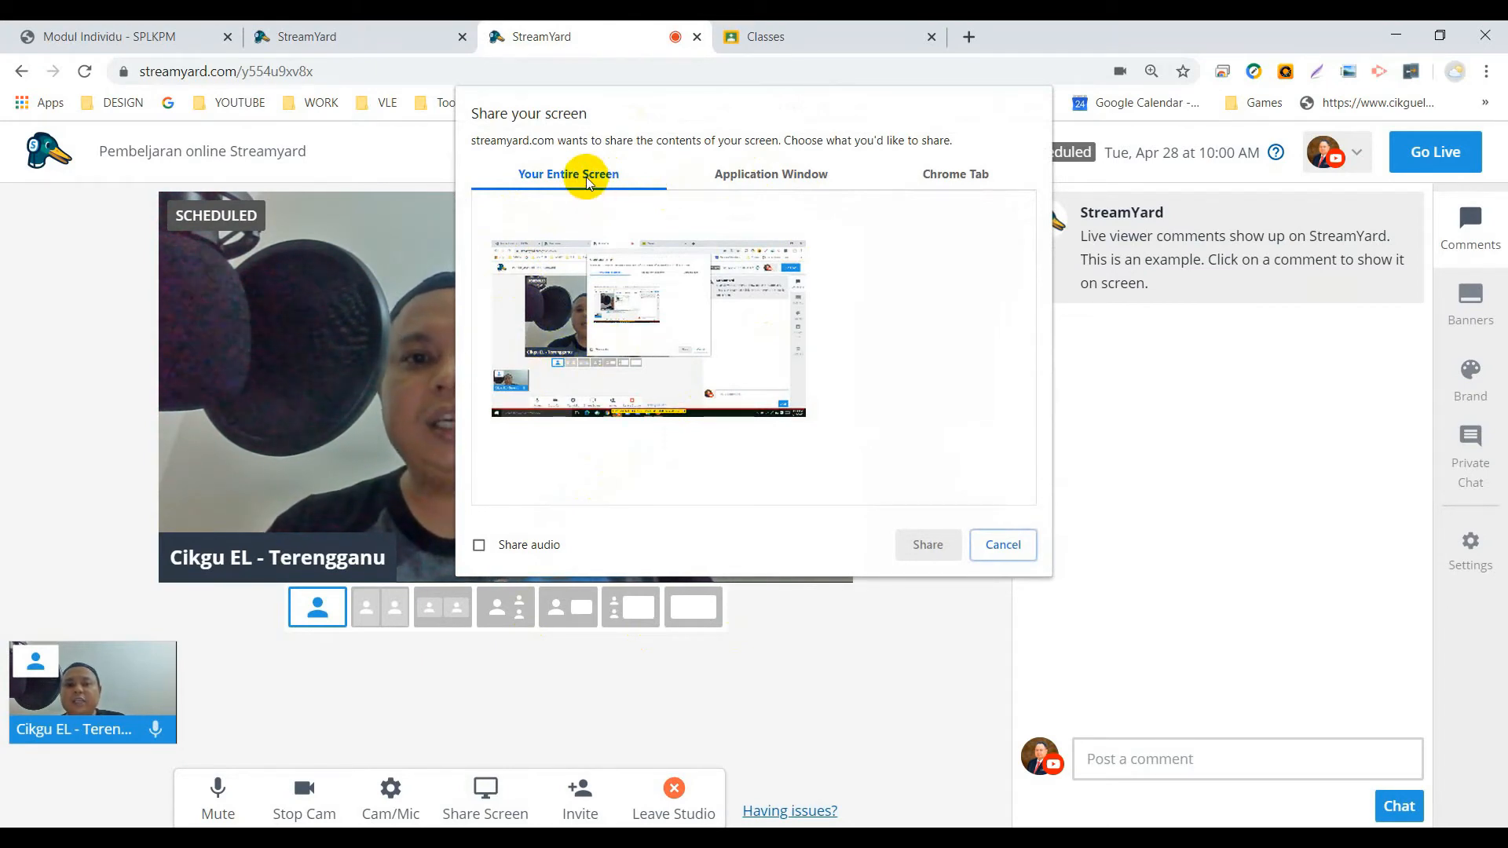
click(763, 176)
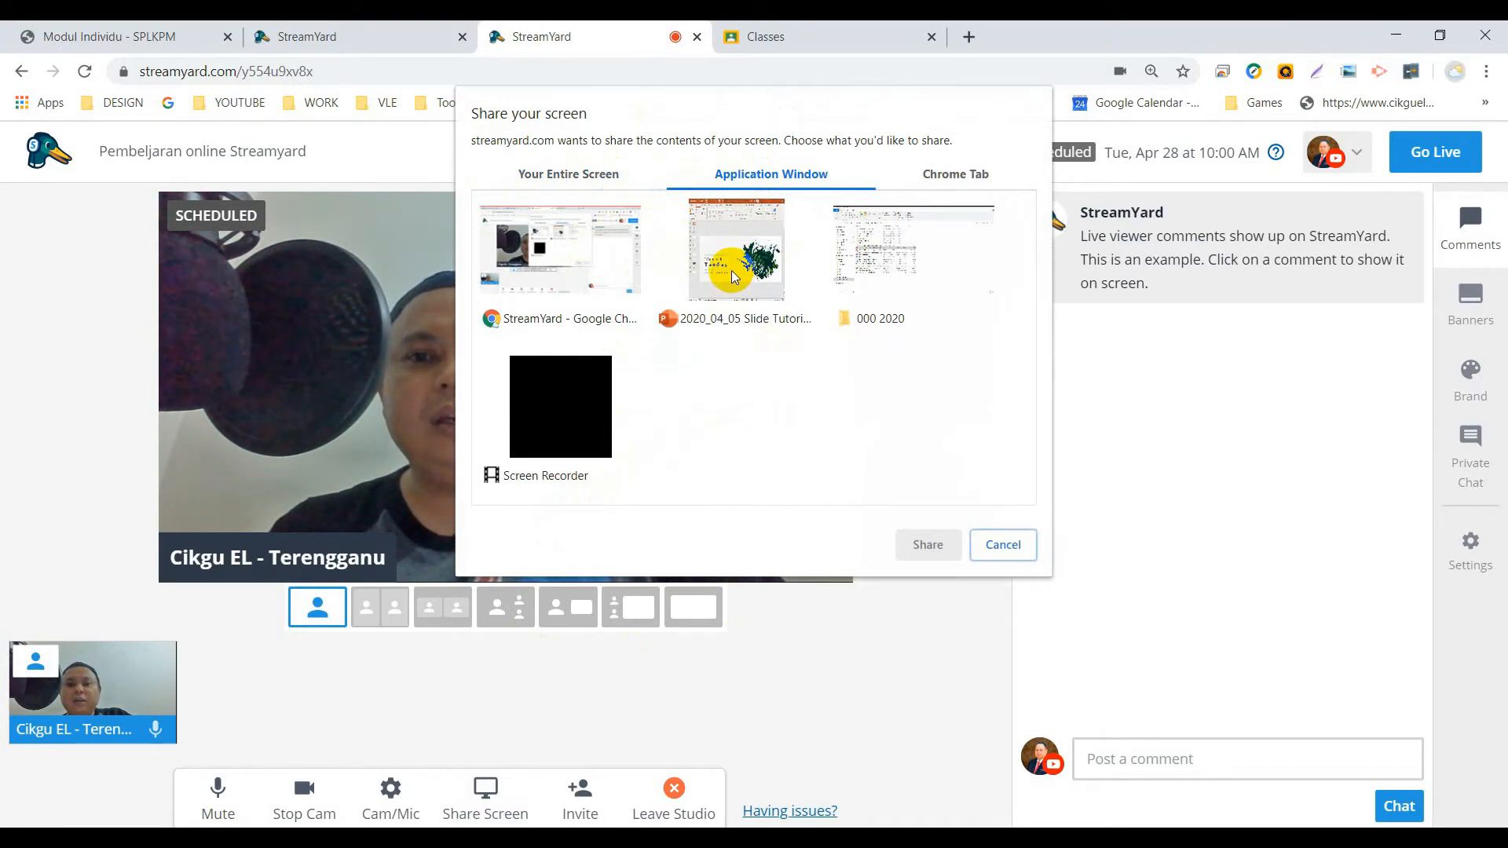
click(933, 176)
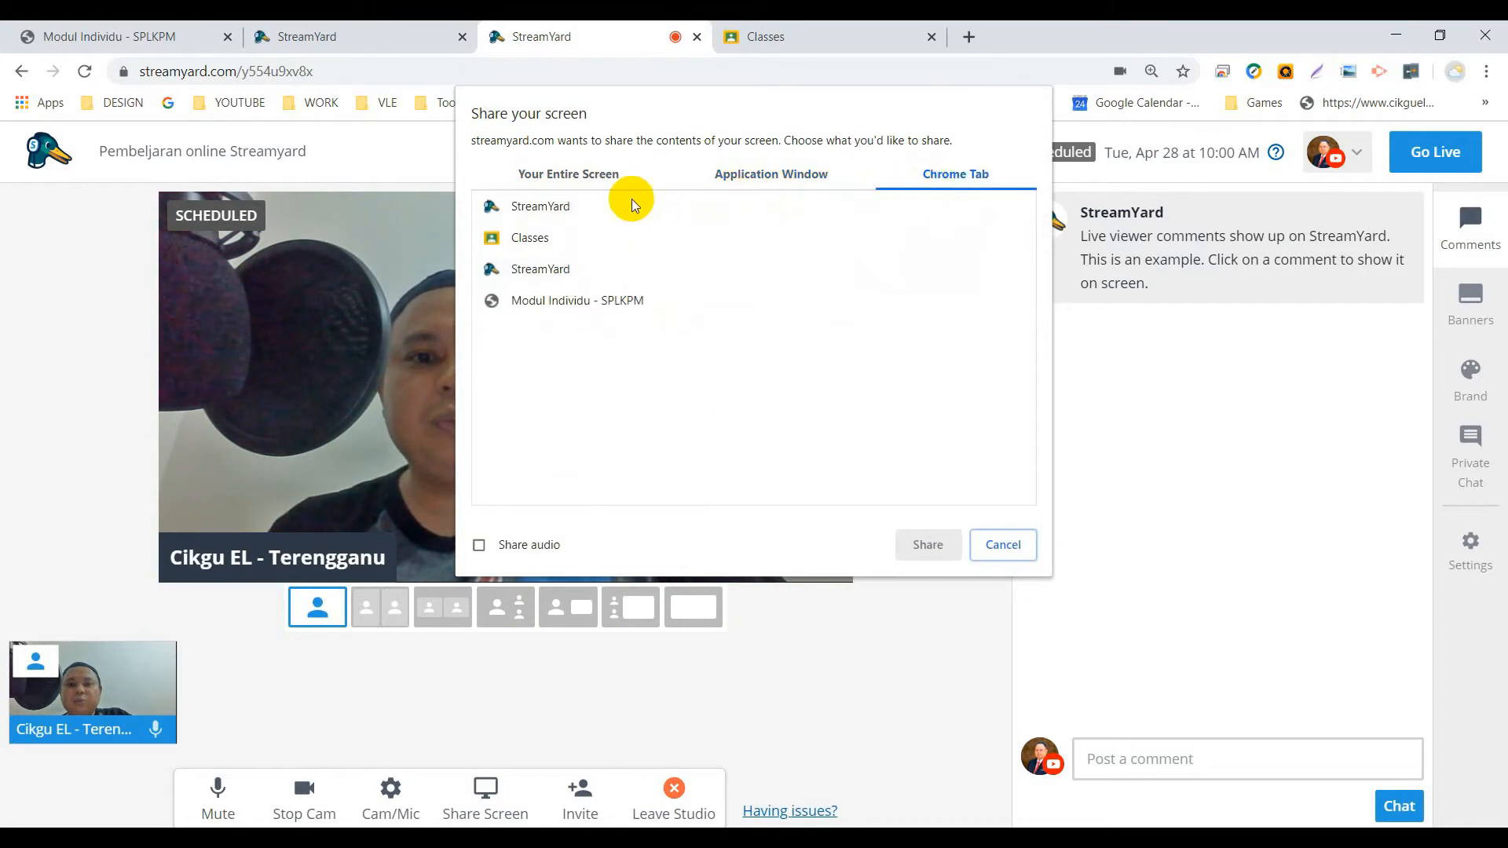
click(529, 244)
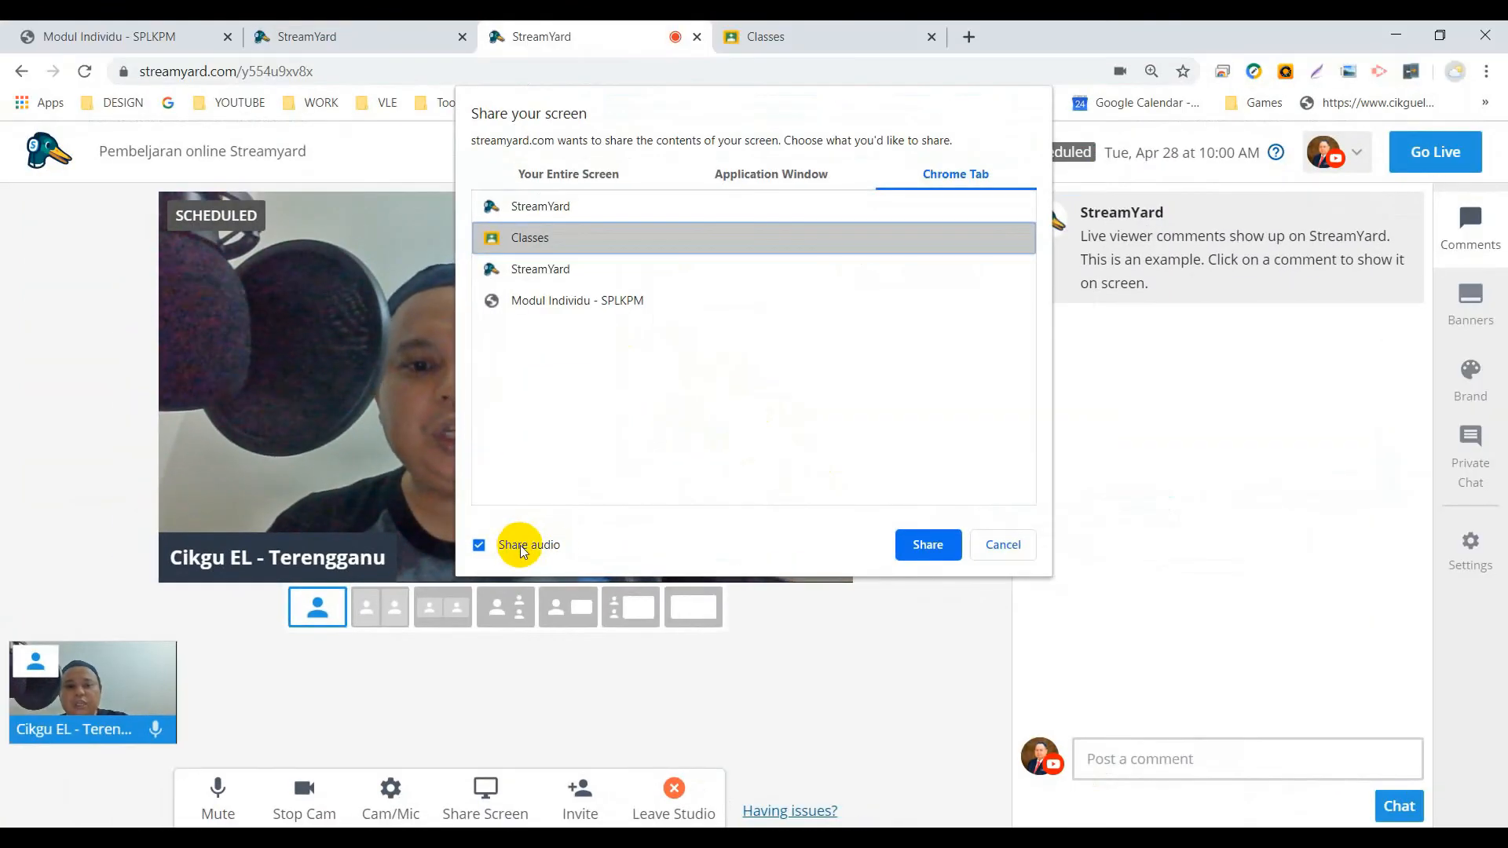
click(916, 546)
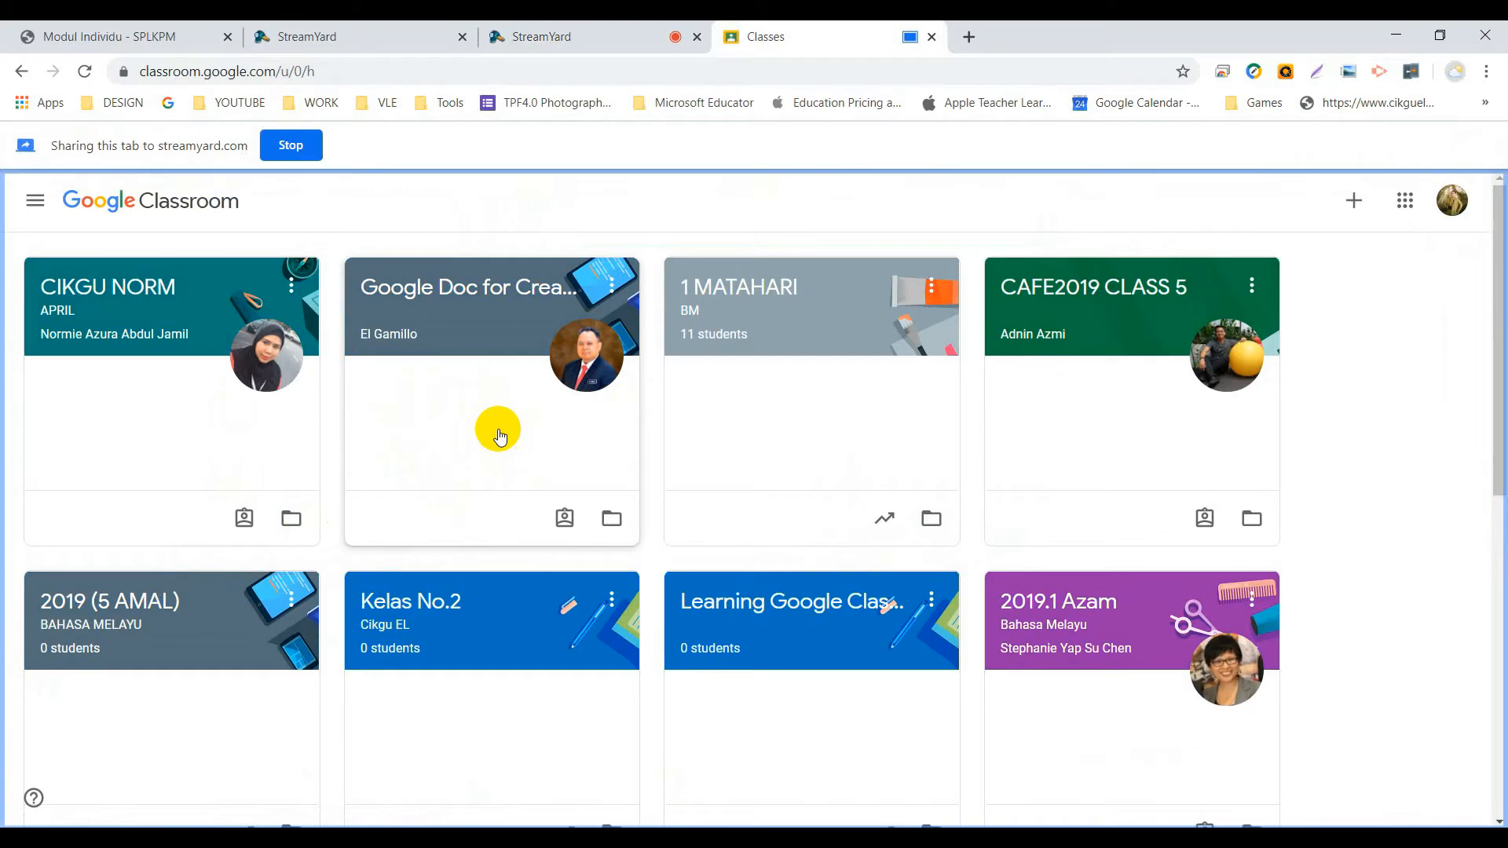
click(609, 31)
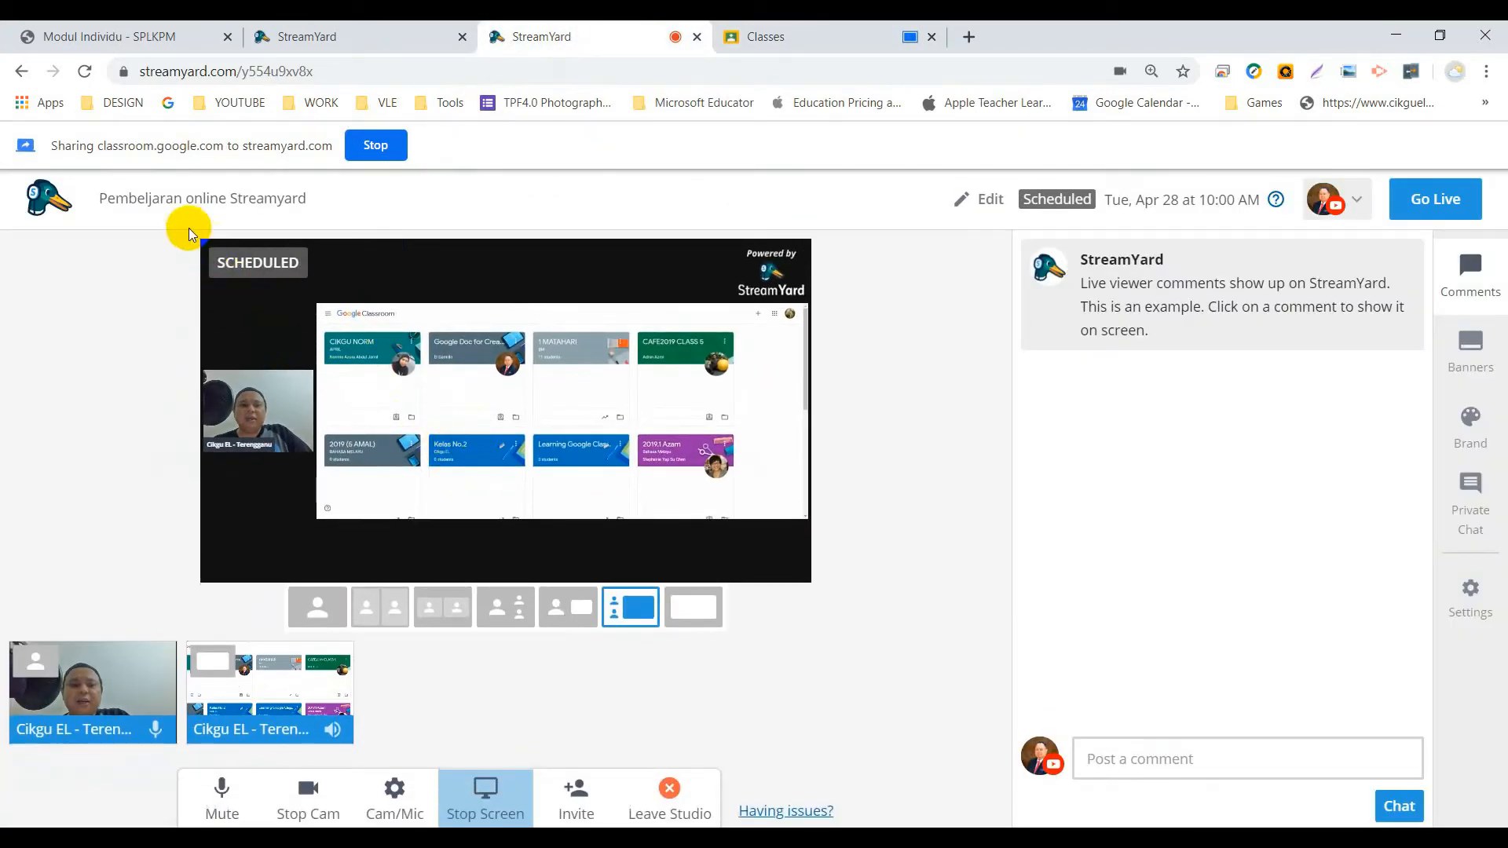
Step: Try the other stream layouts, return to the small camera beside the large shared screen, and check the YouTube destination options
click(312, 594)
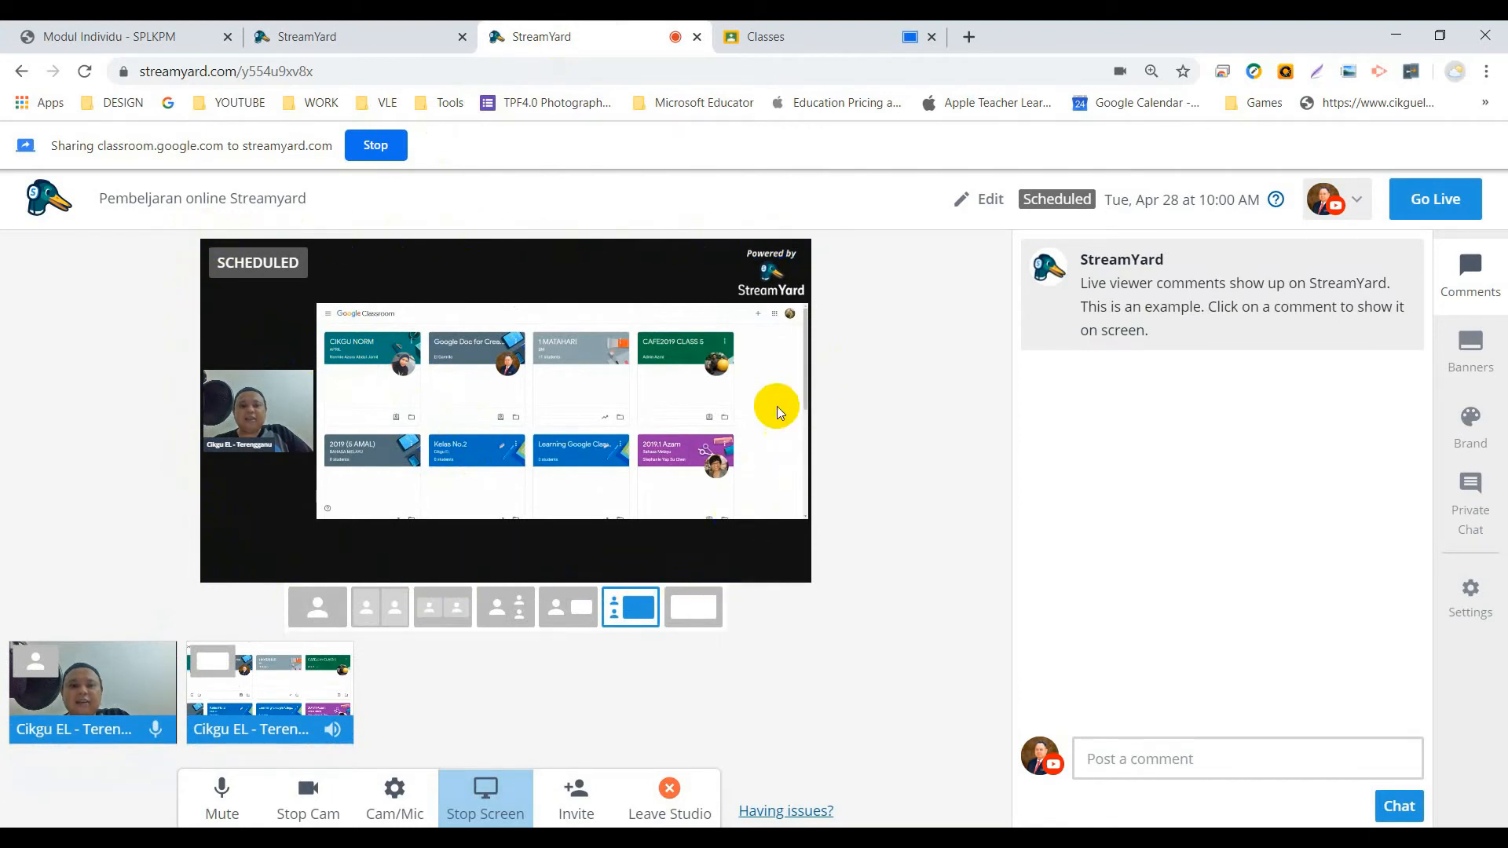
click(688, 606)
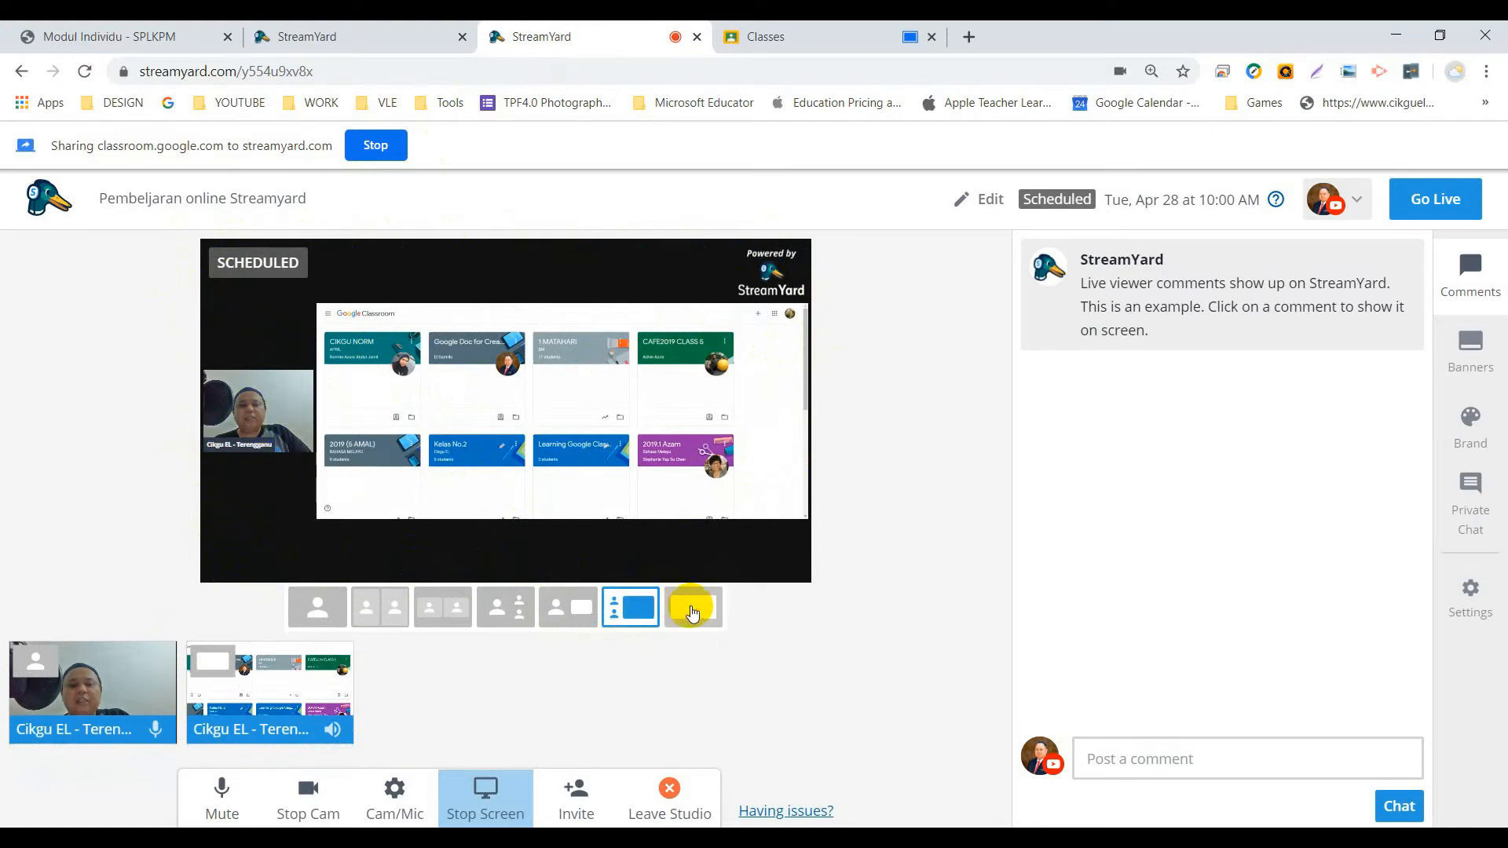
click(692, 611)
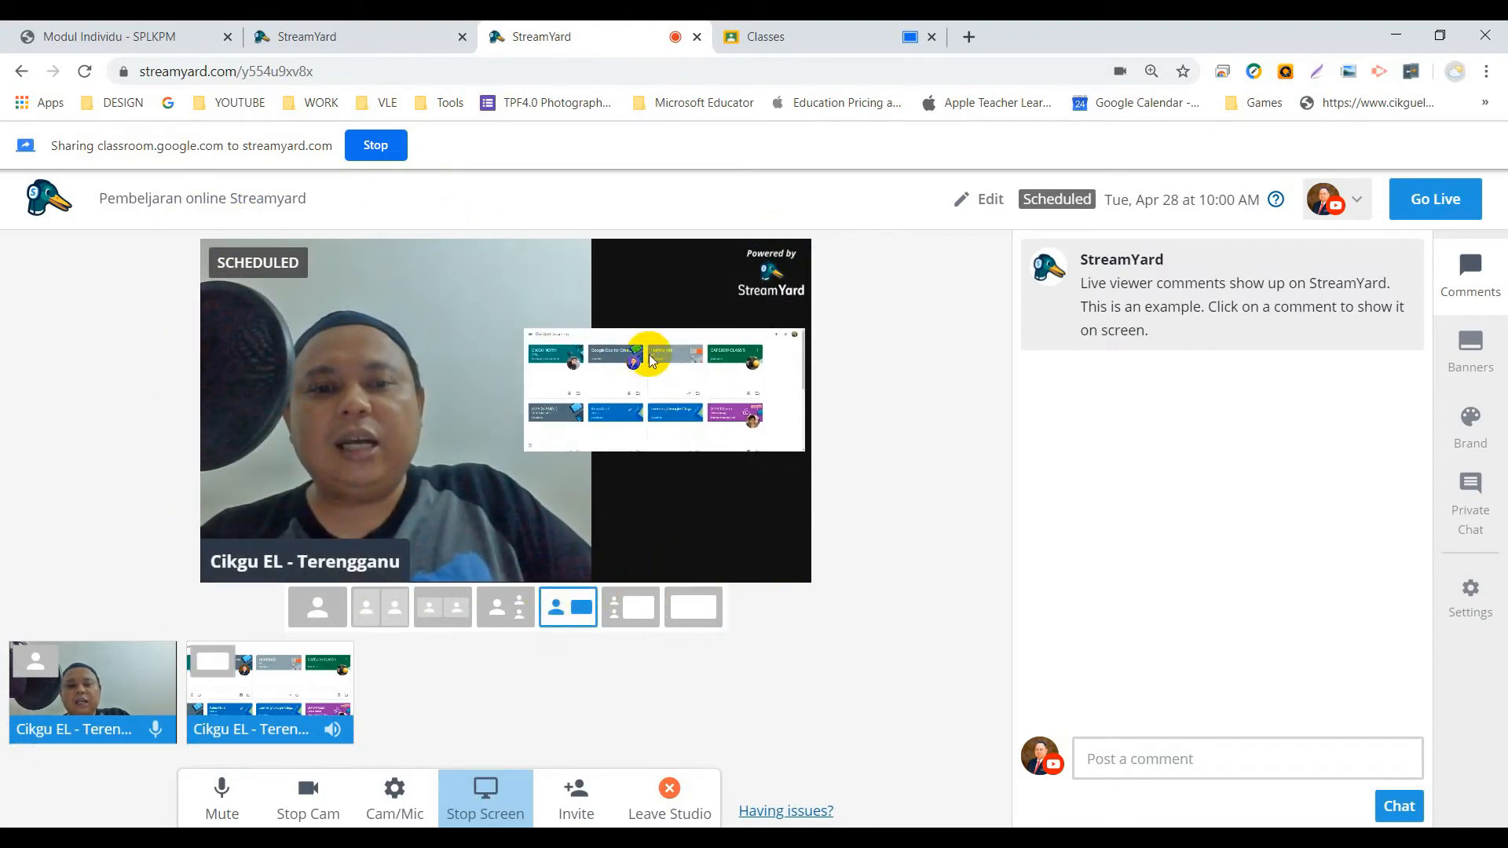
click(515, 534)
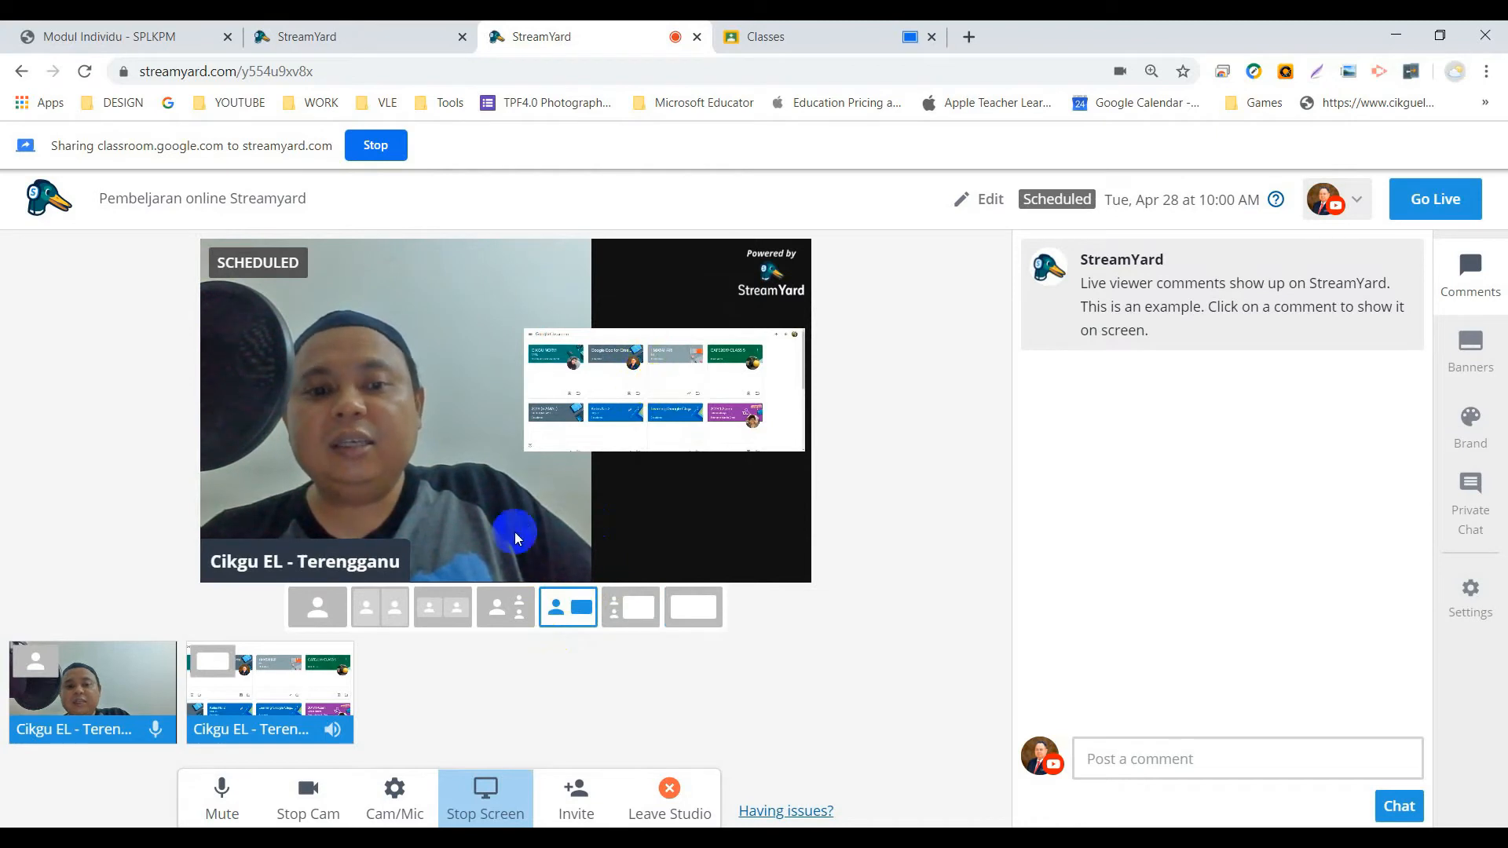
click(521, 609)
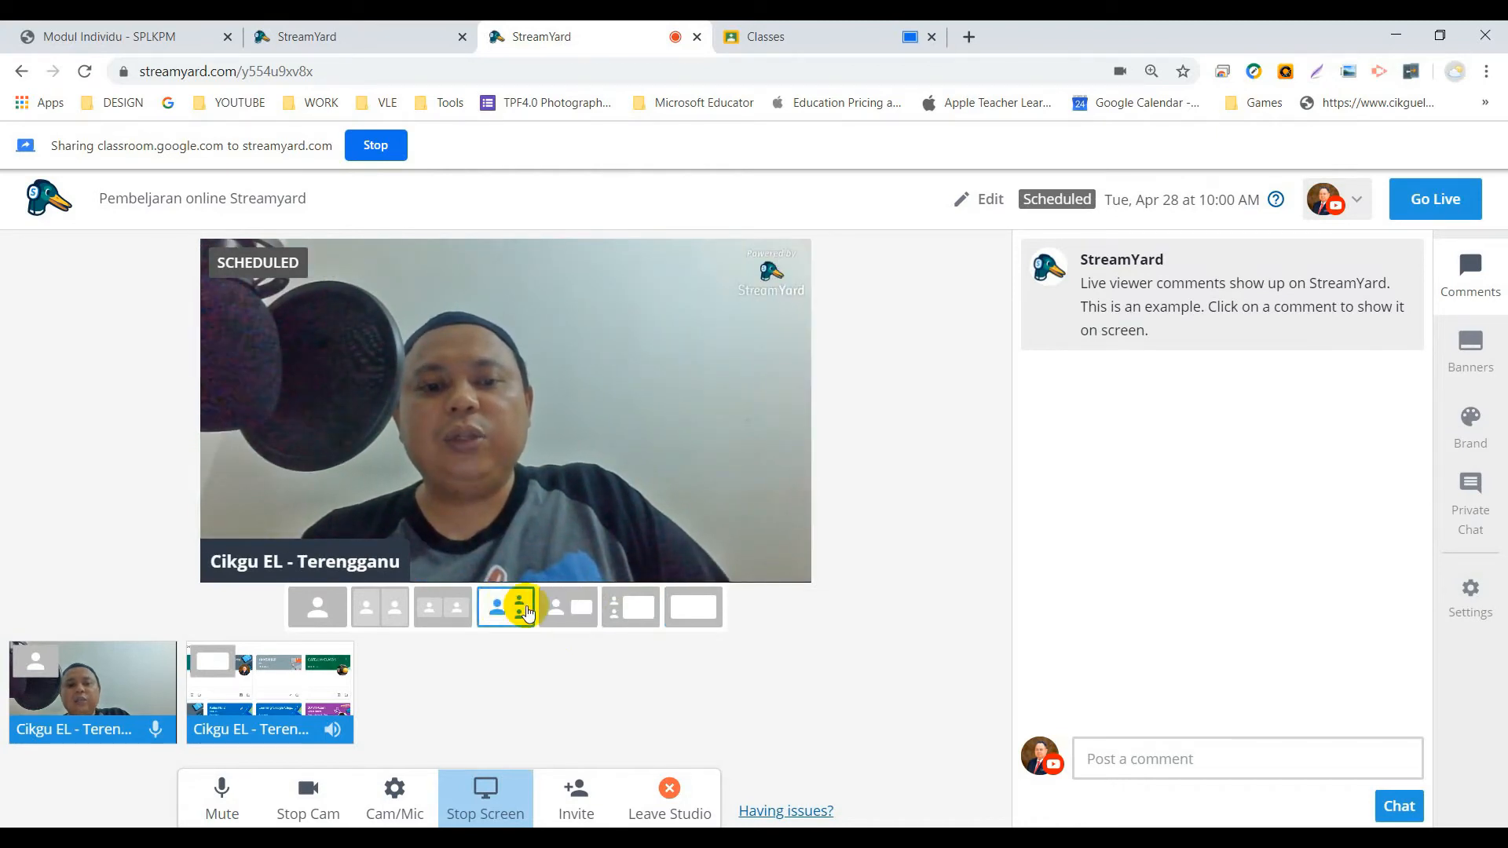
click(571, 610)
click(625, 609)
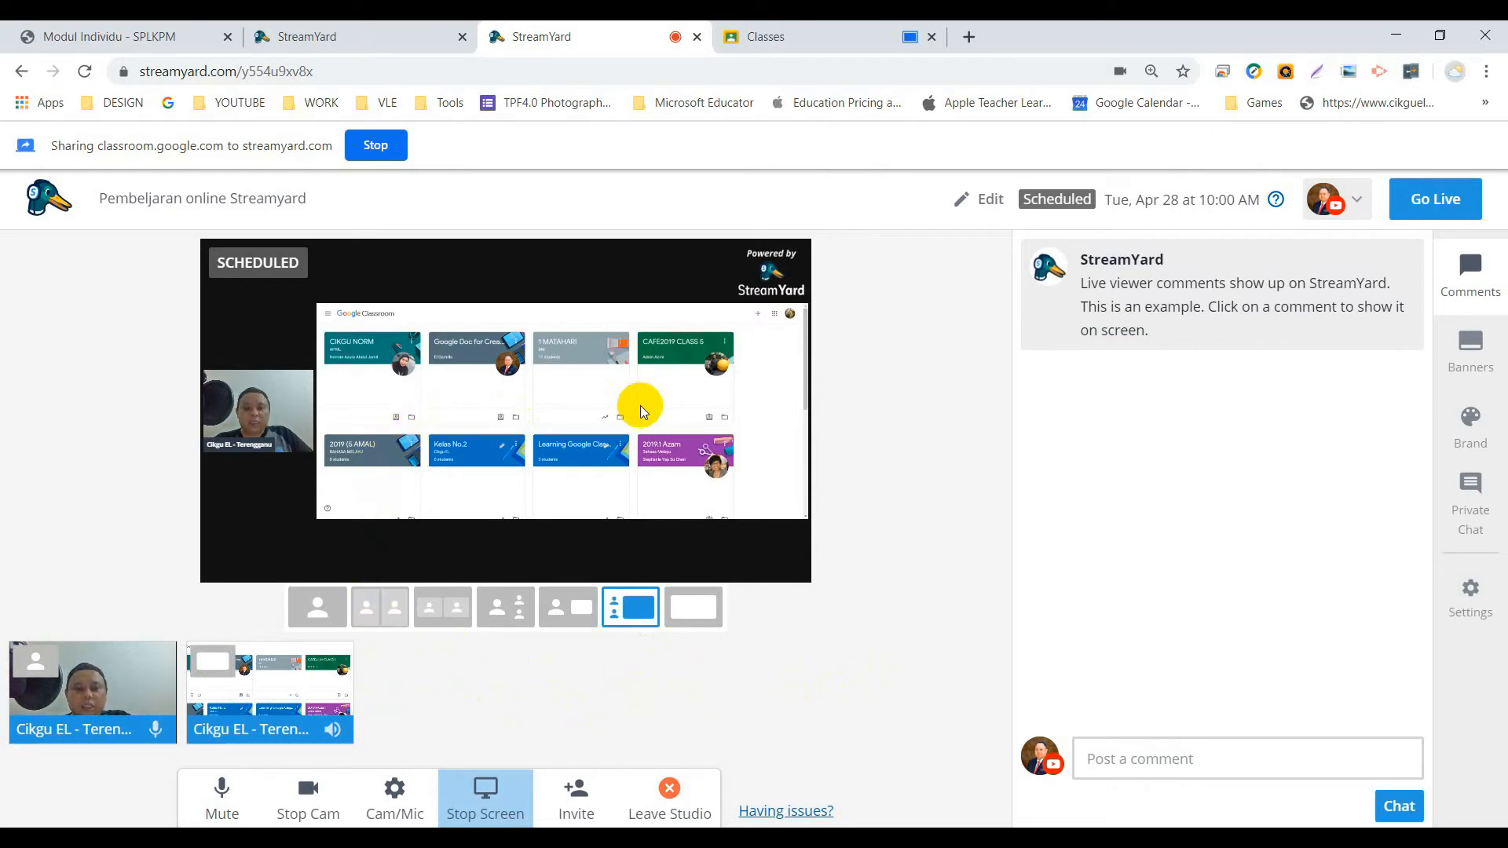
click(1363, 206)
click(888, 356)
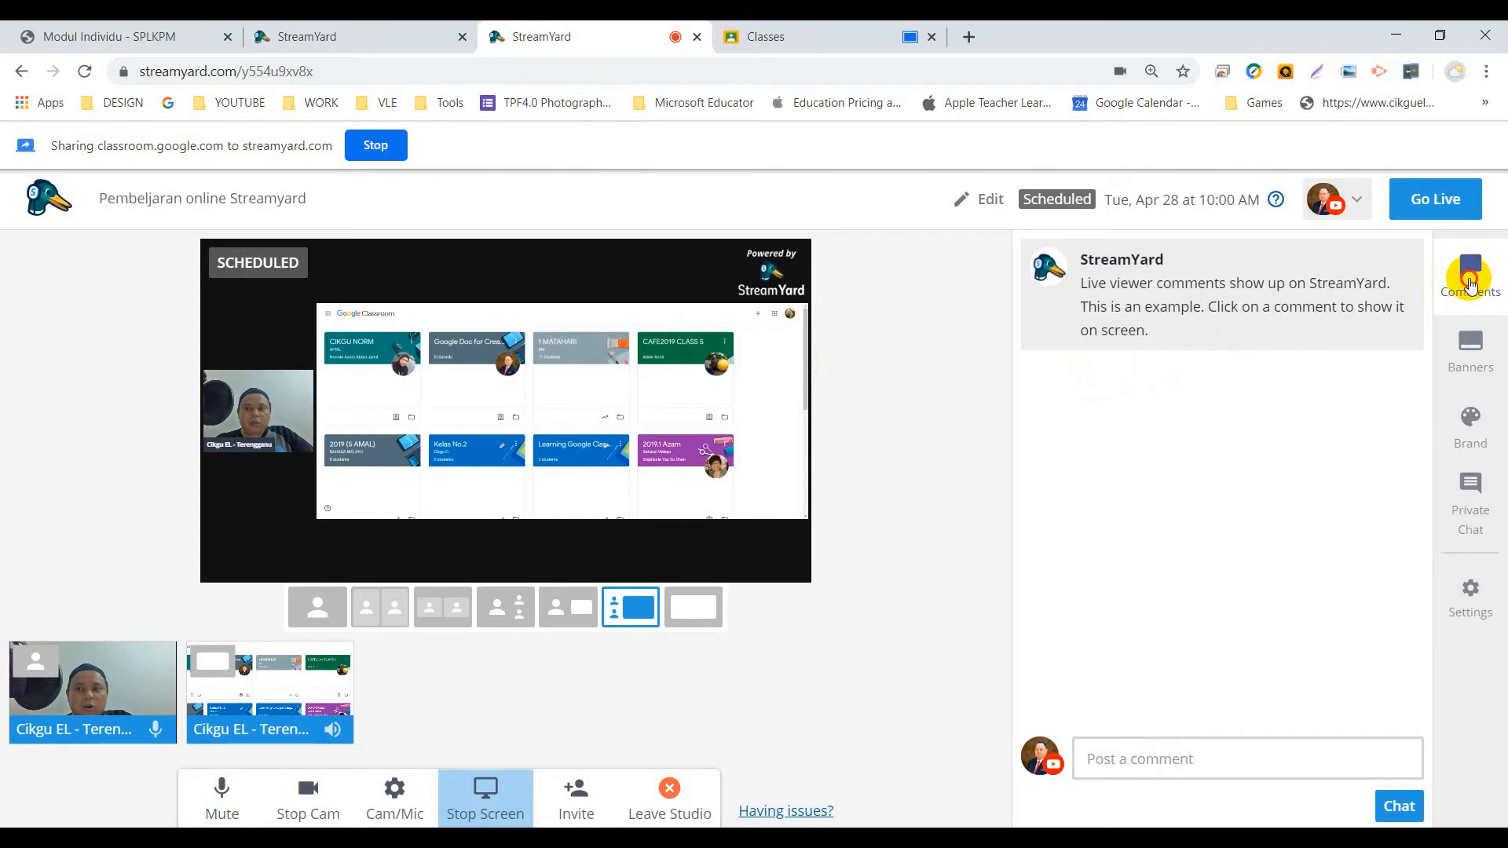
Step: Post the comment "salam.." to the broadcast and try to add "nak tanya.." to it
click(1125, 762)
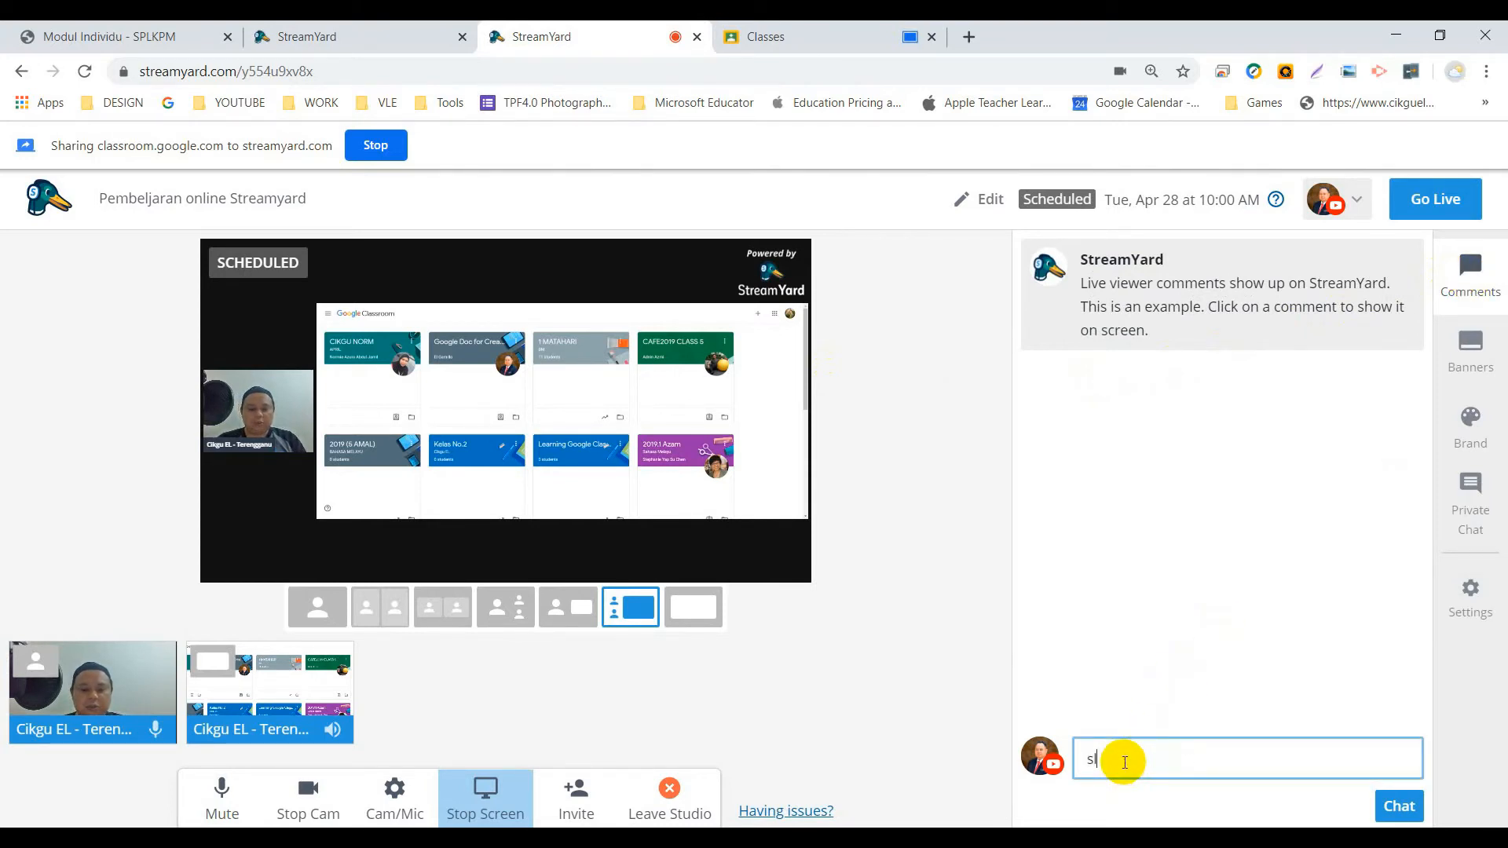
text(salam..)
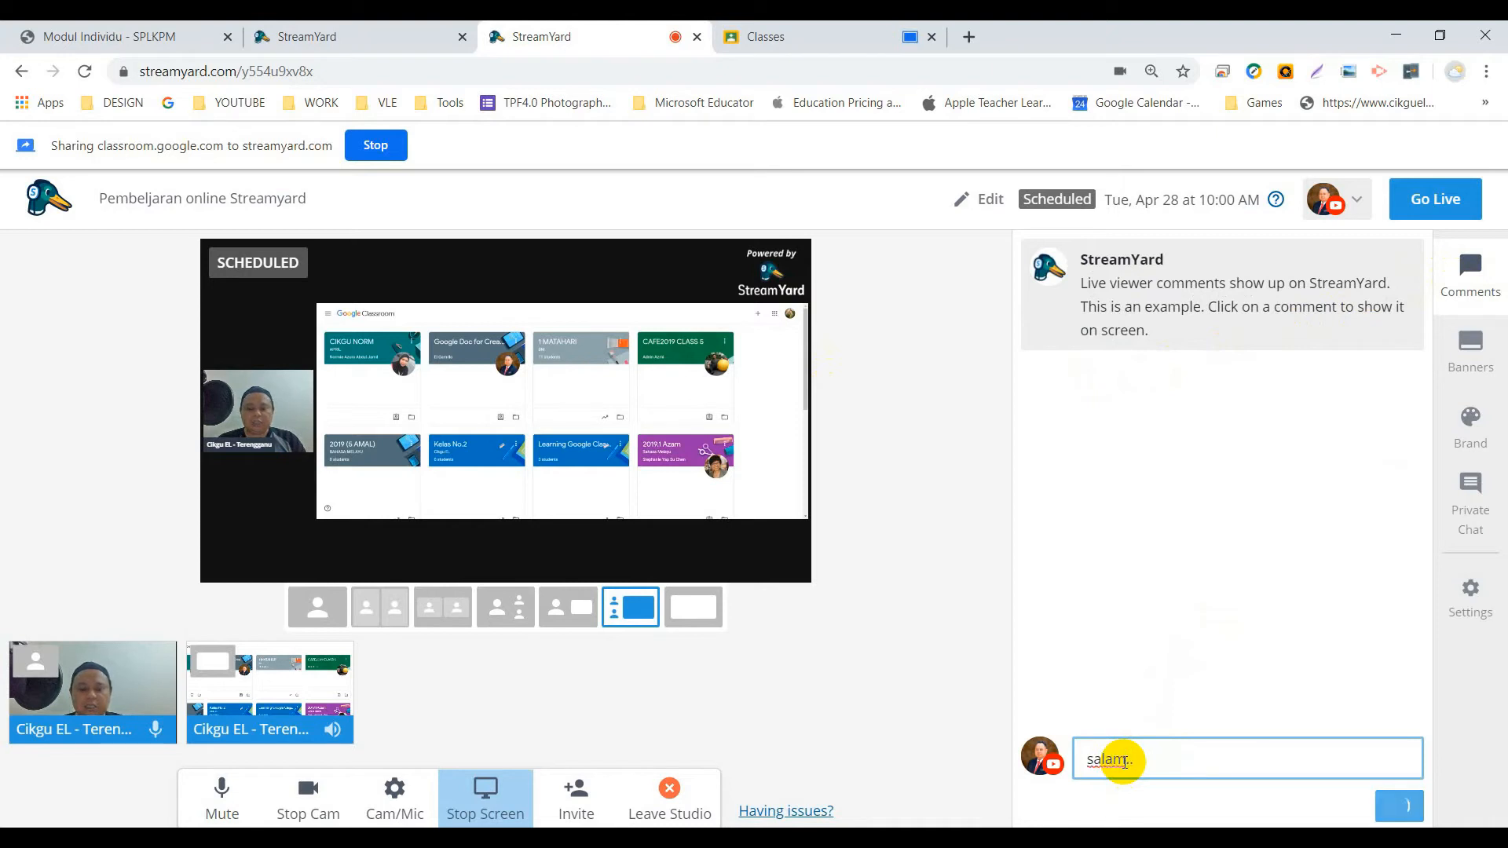
text(nak tanya..)
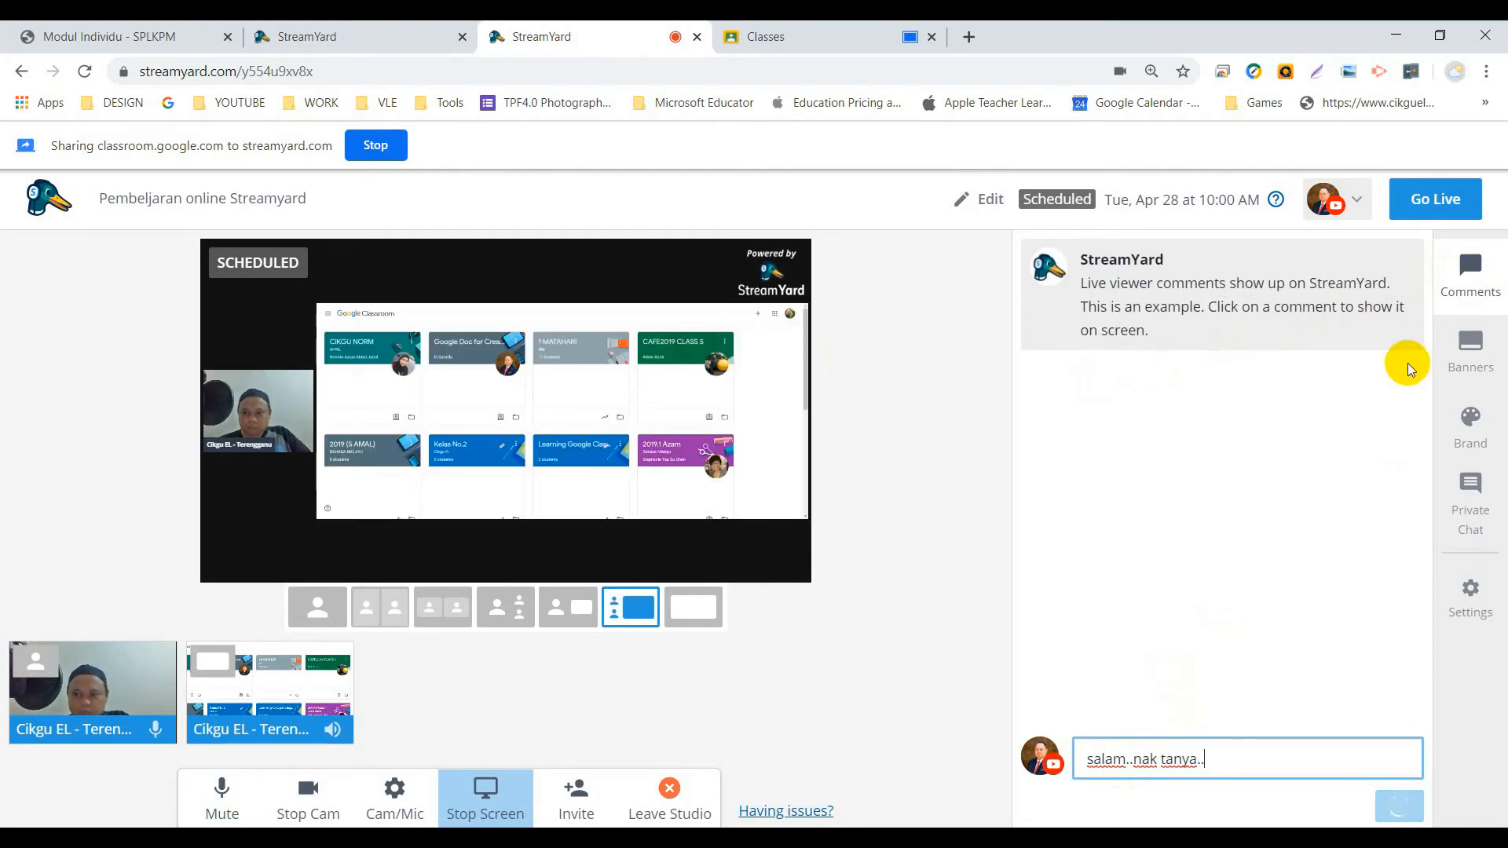
click(1457, 294)
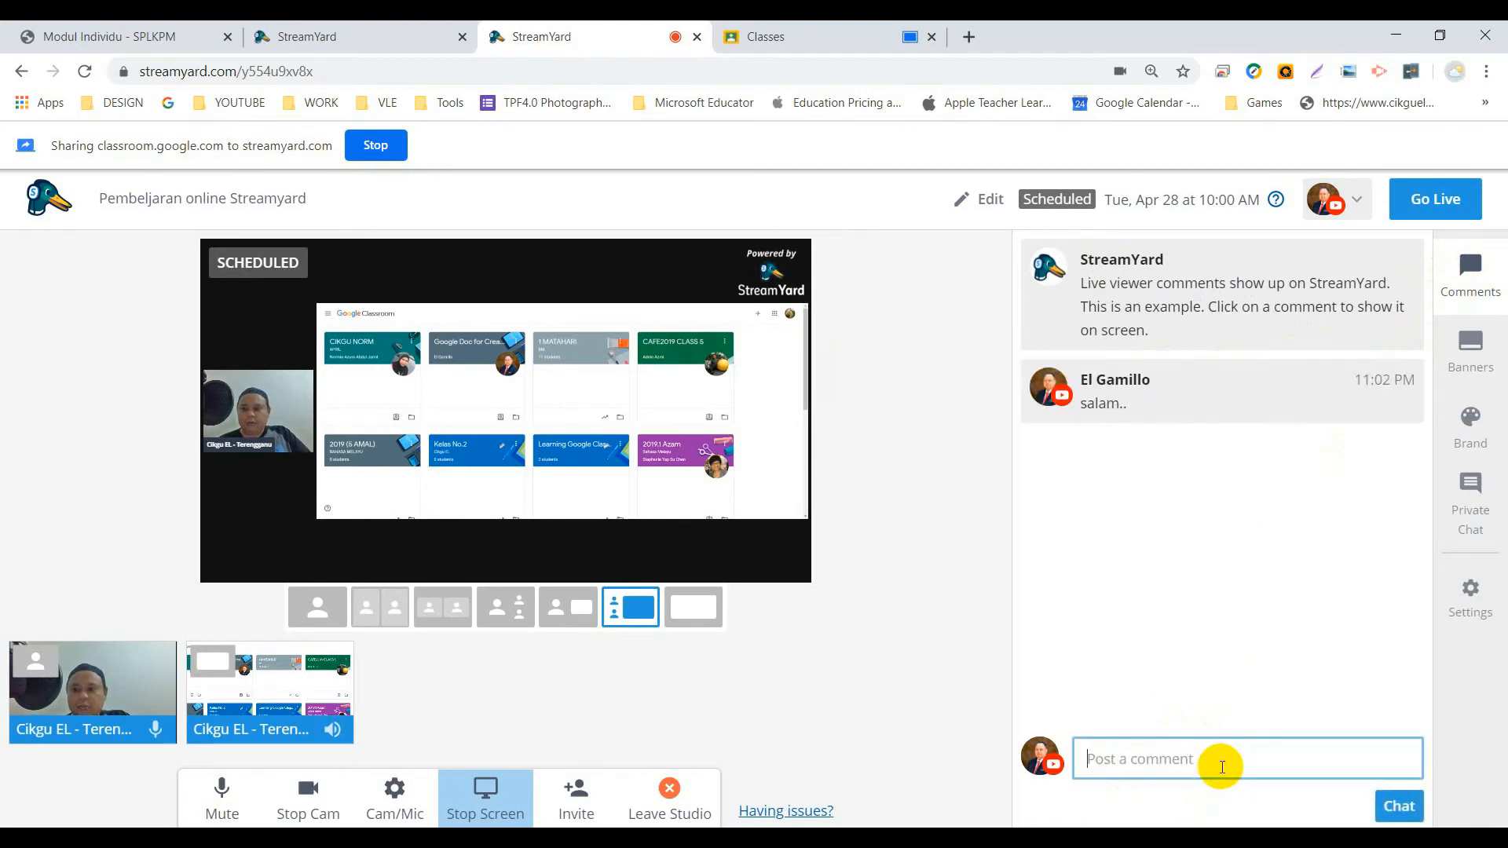
Step: Show the "salam.." comment on the stream, try it with the full-screen share layout, and hide the comment again
mouse_move(1067, 407)
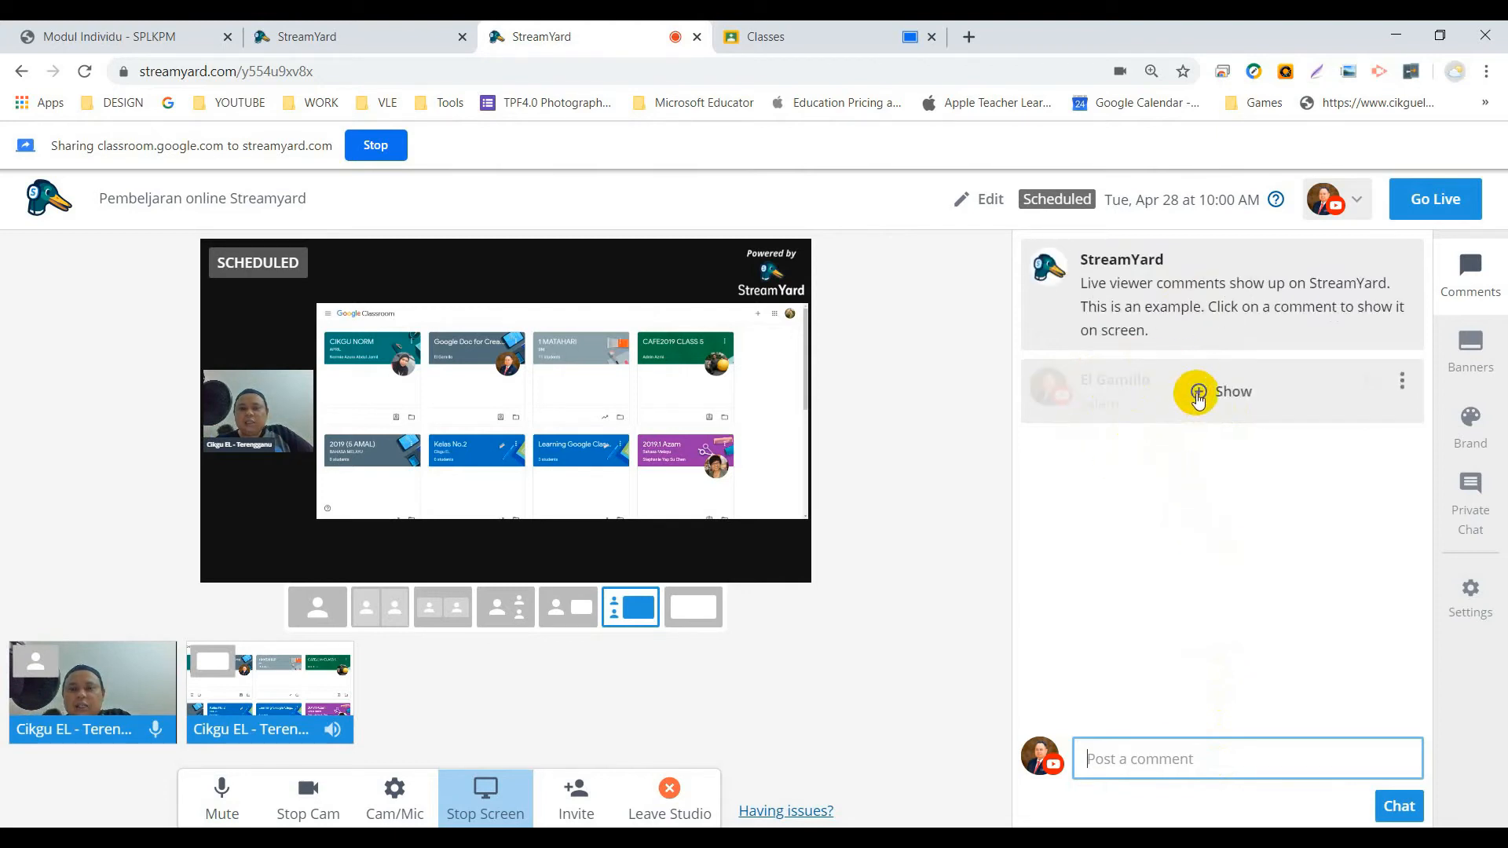
click(1198, 393)
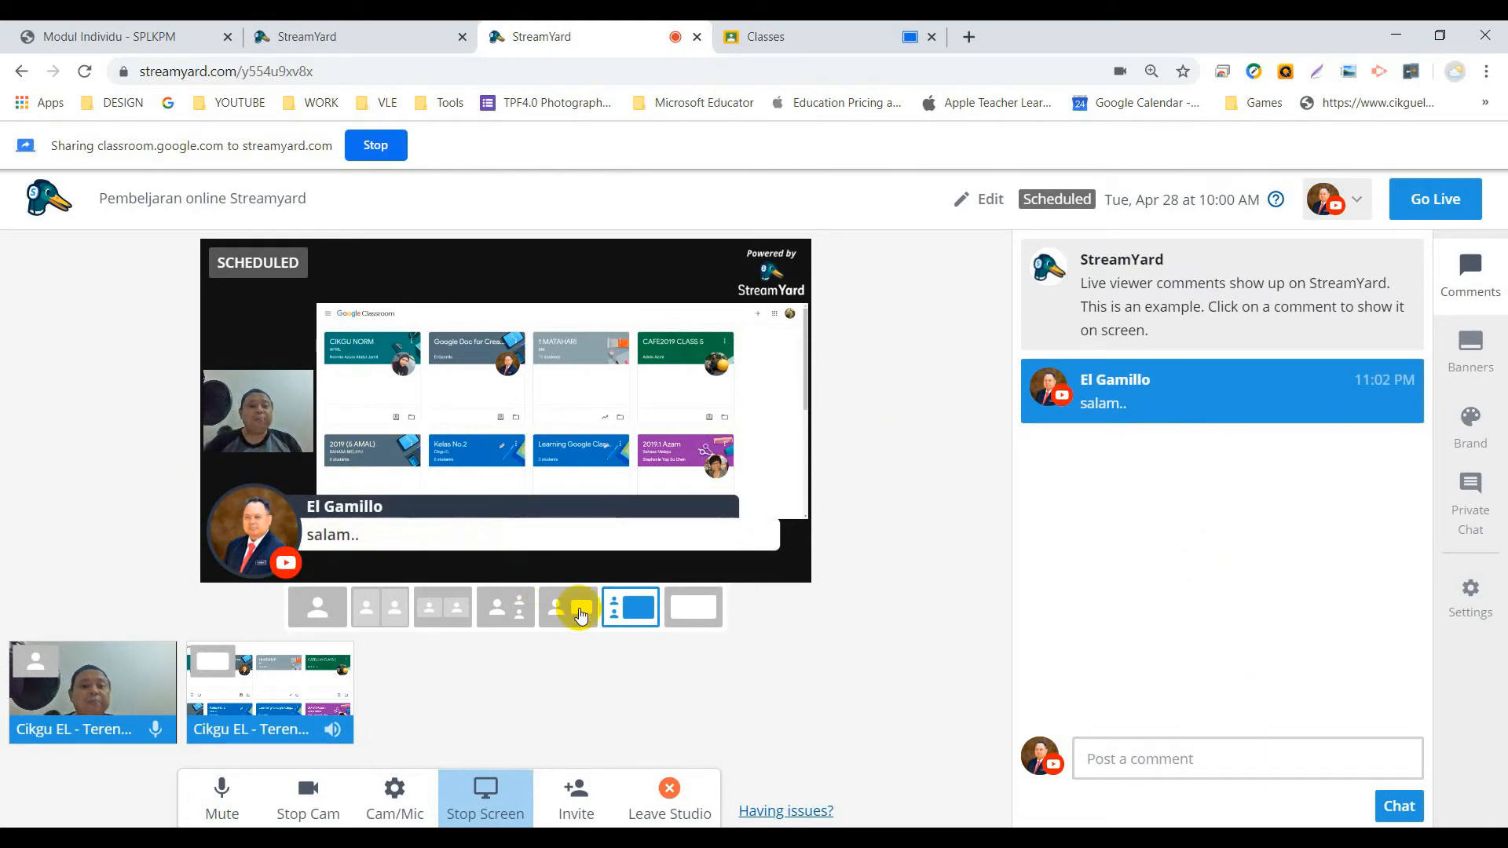
click(674, 615)
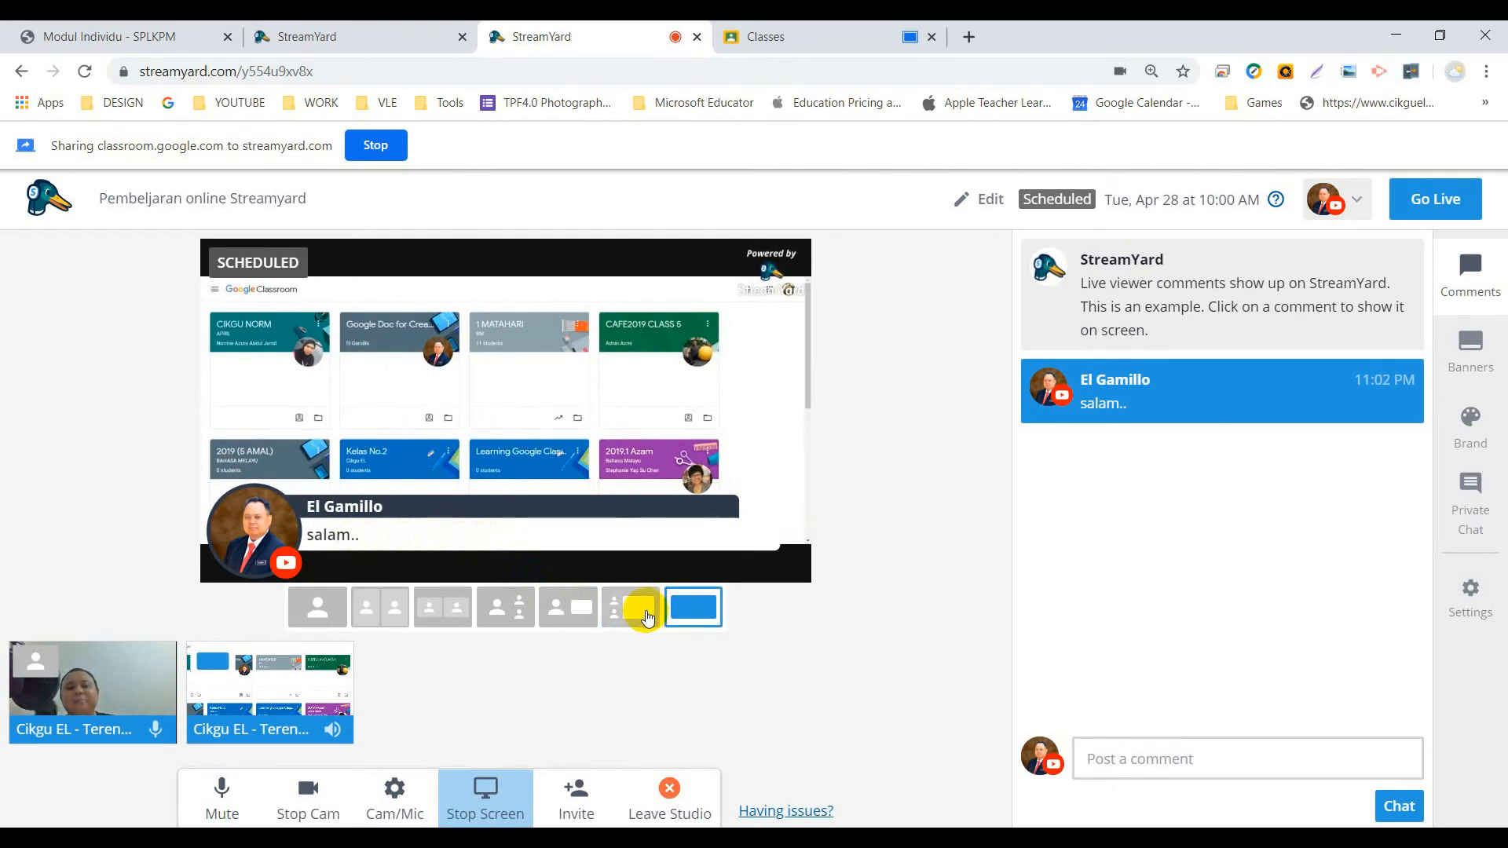
click(640, 616)
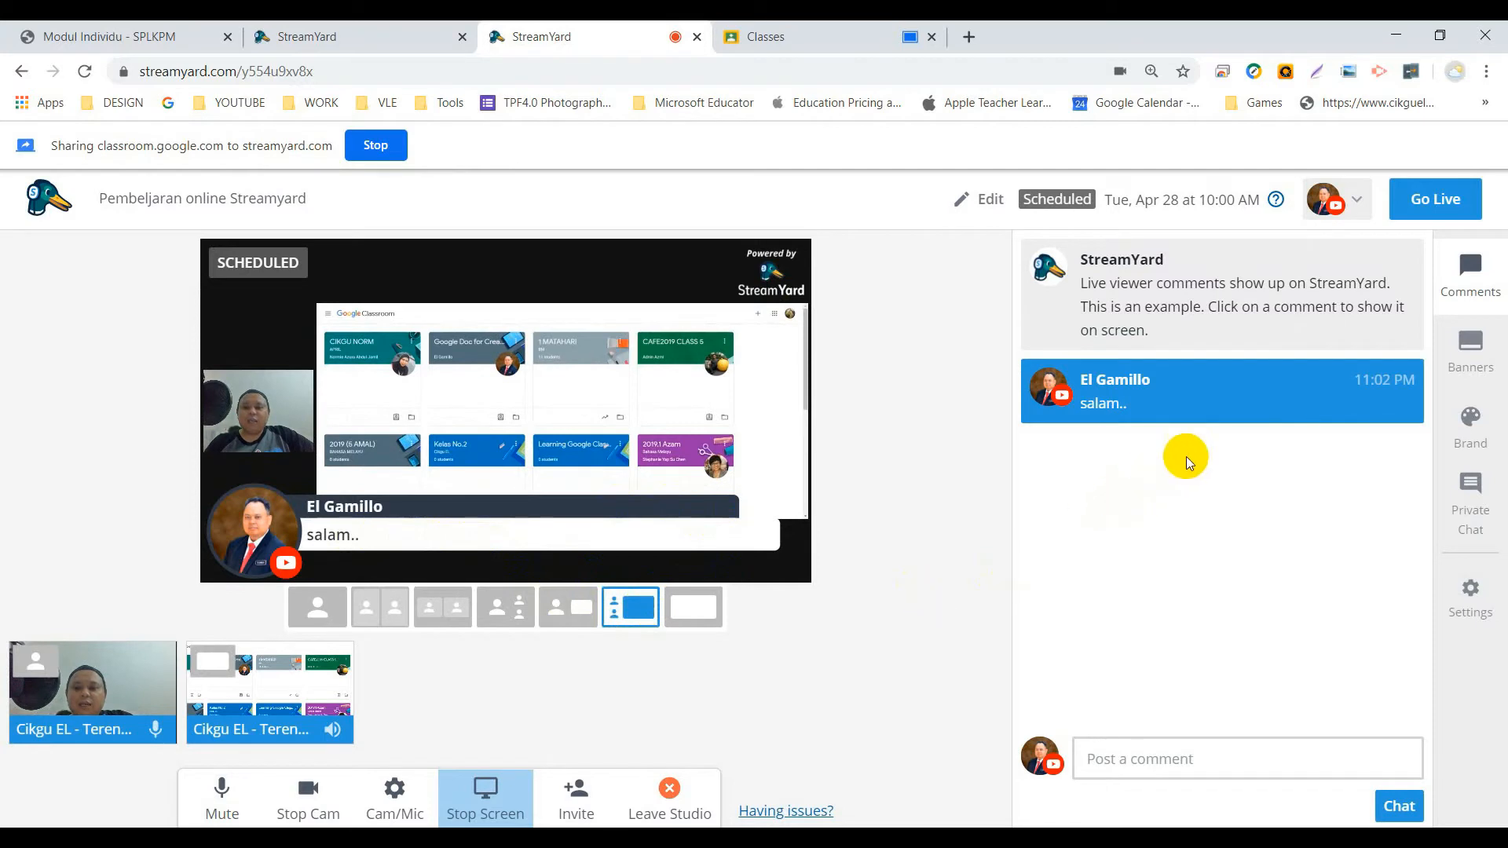
click(1198, 389)
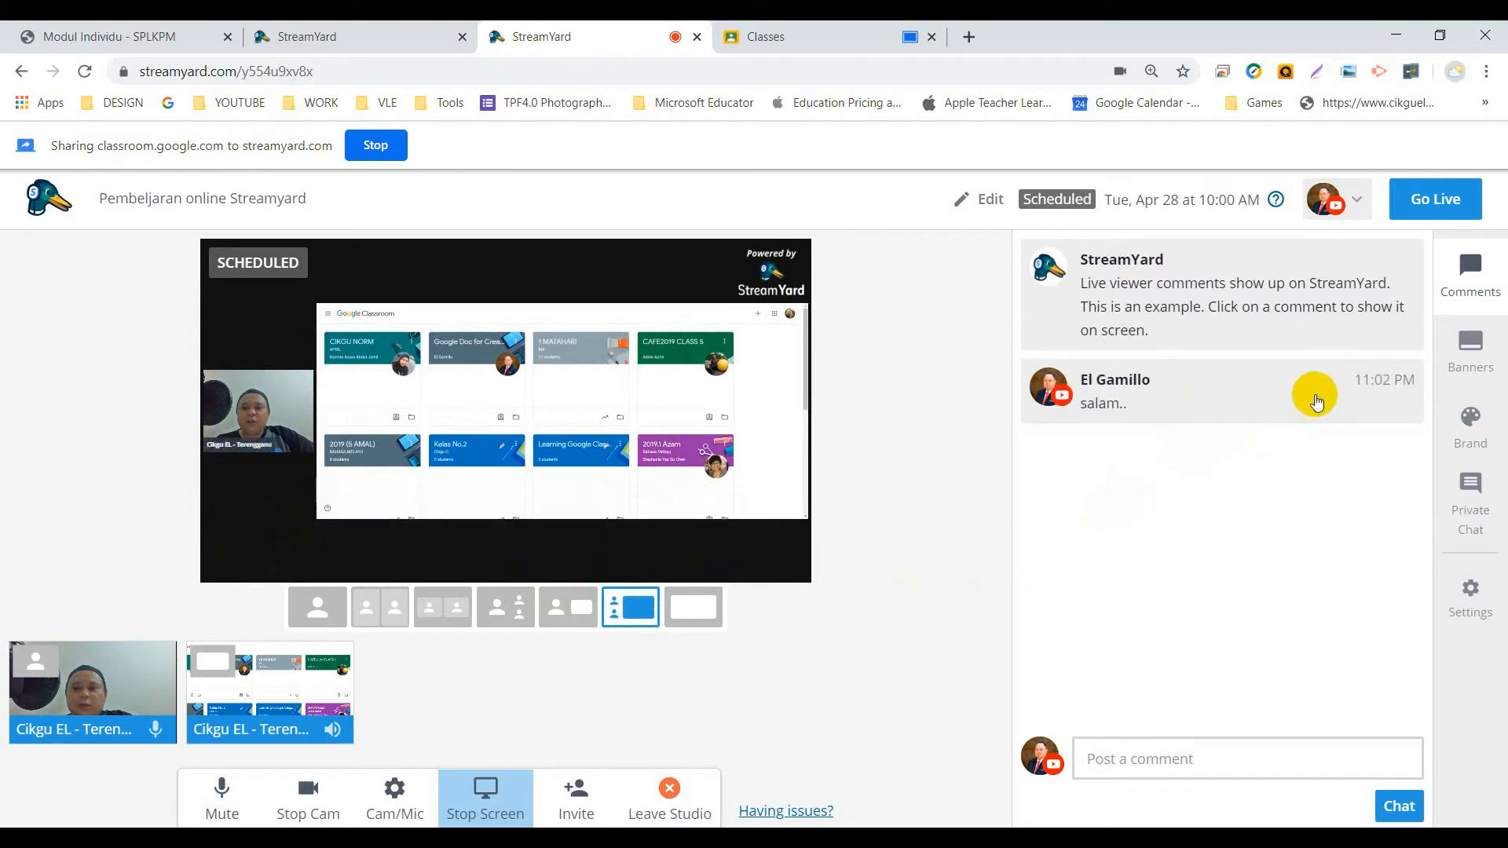
Step: Show the existing "jom join" ticker banner on the stream and hide it again
click(1471, 346)
mouse_move(1165, 338)
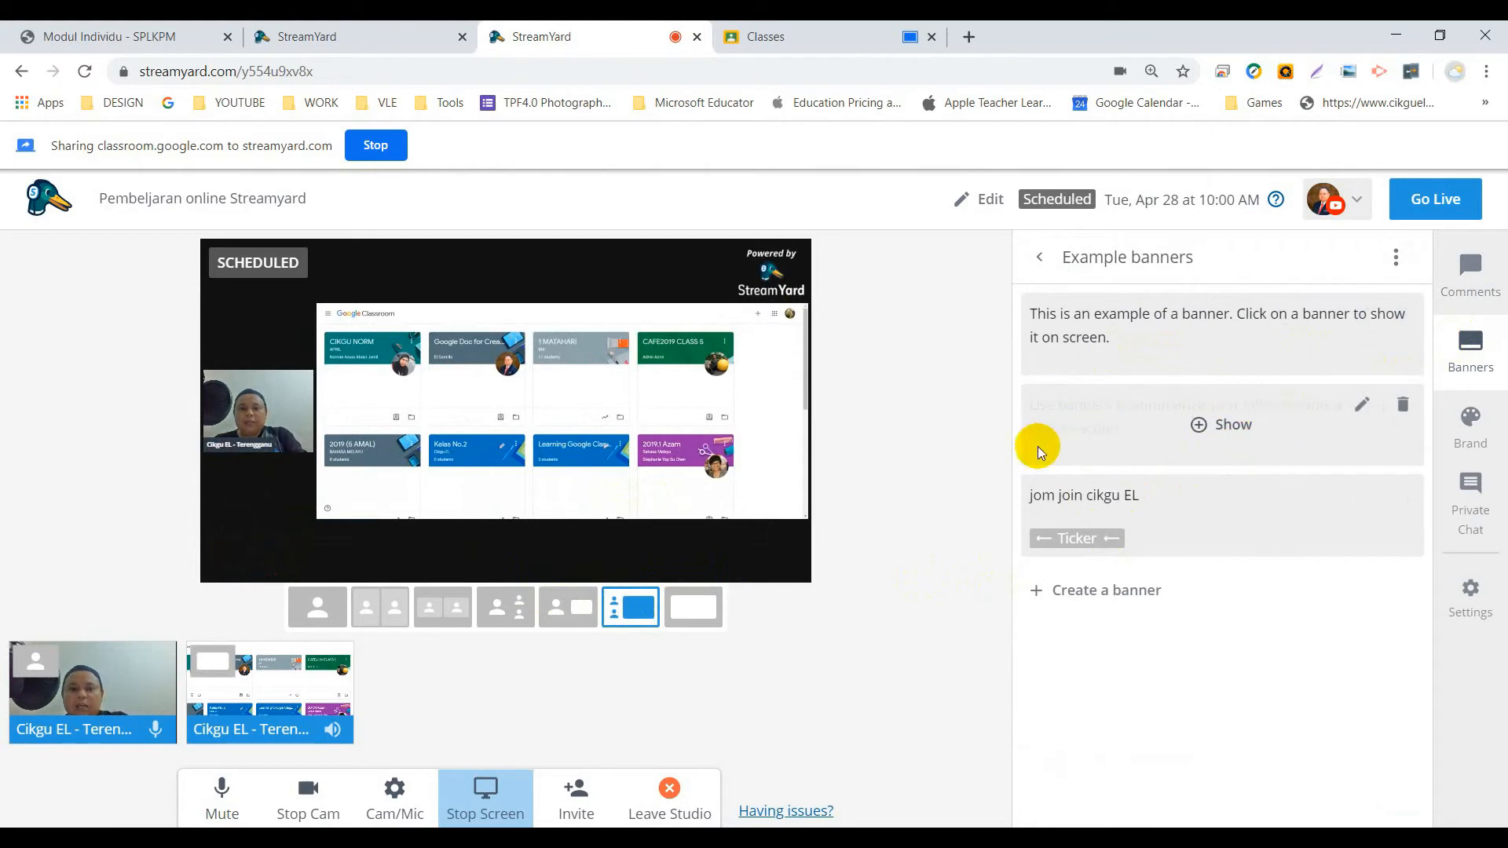
click(719, 558)
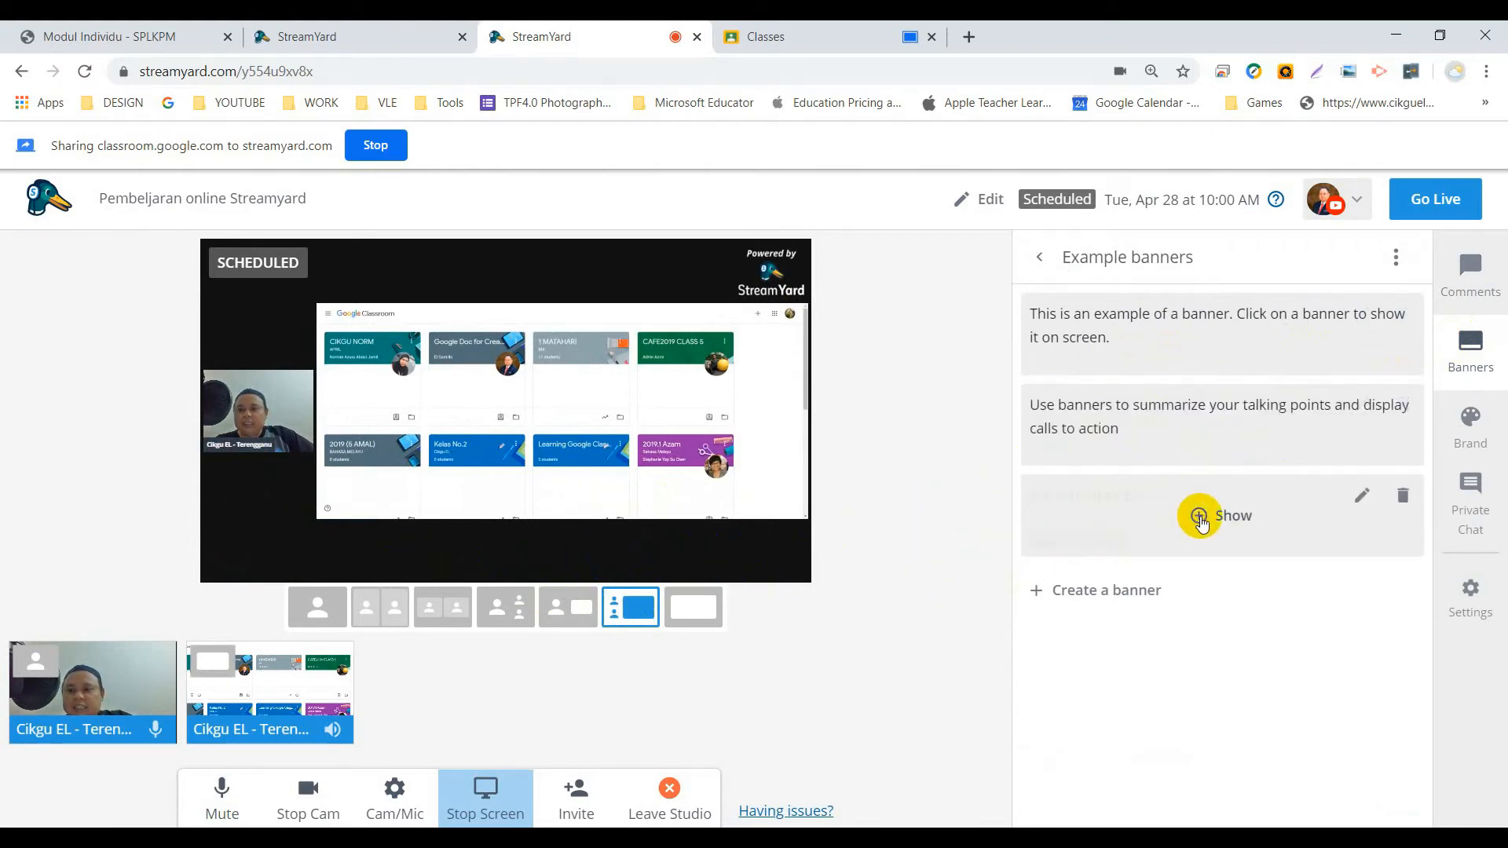
click(1200, 519)
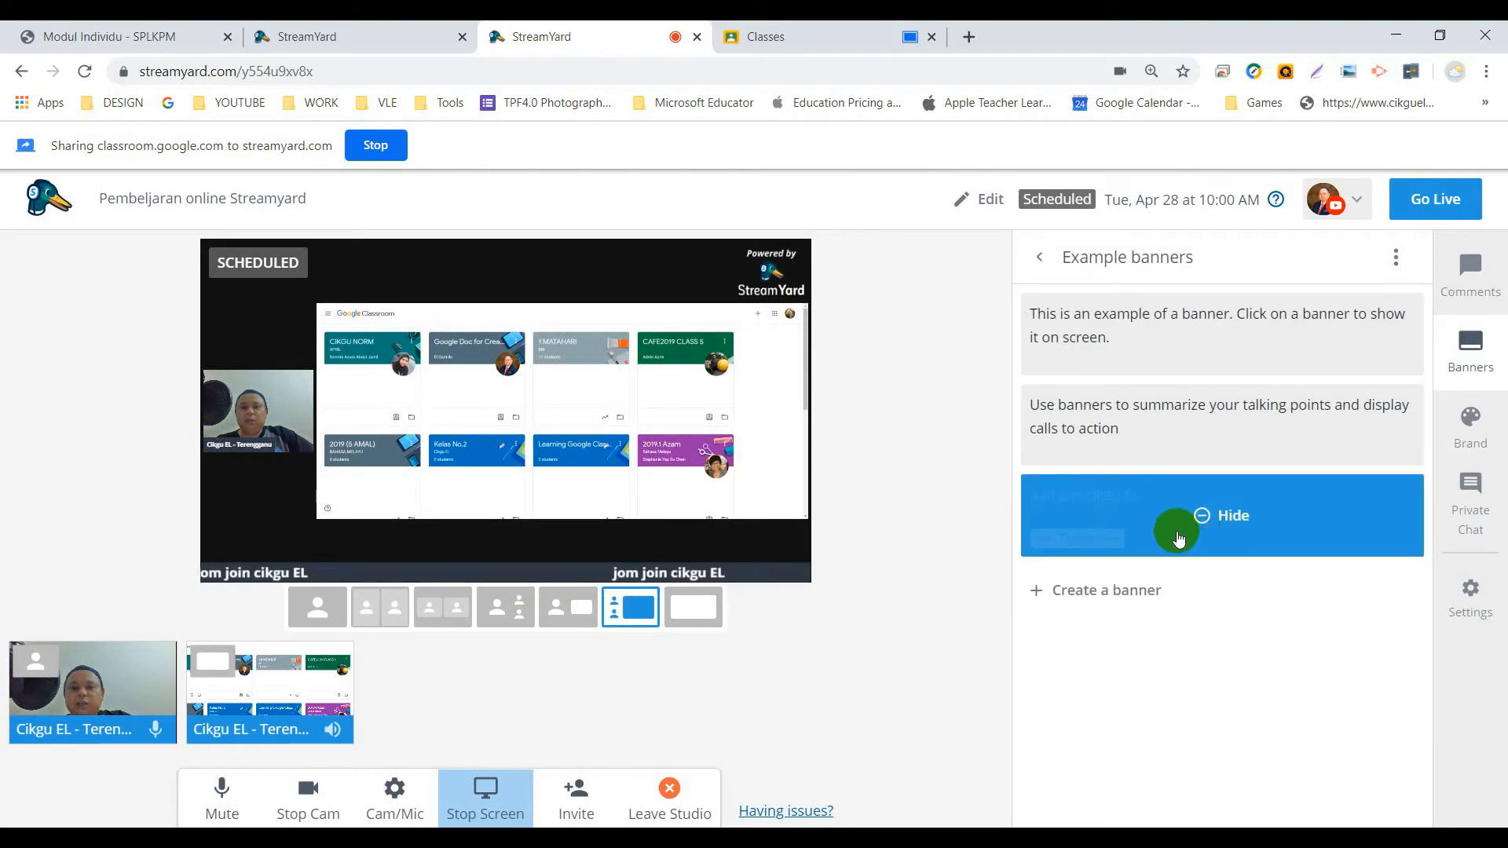
click(719, 574)
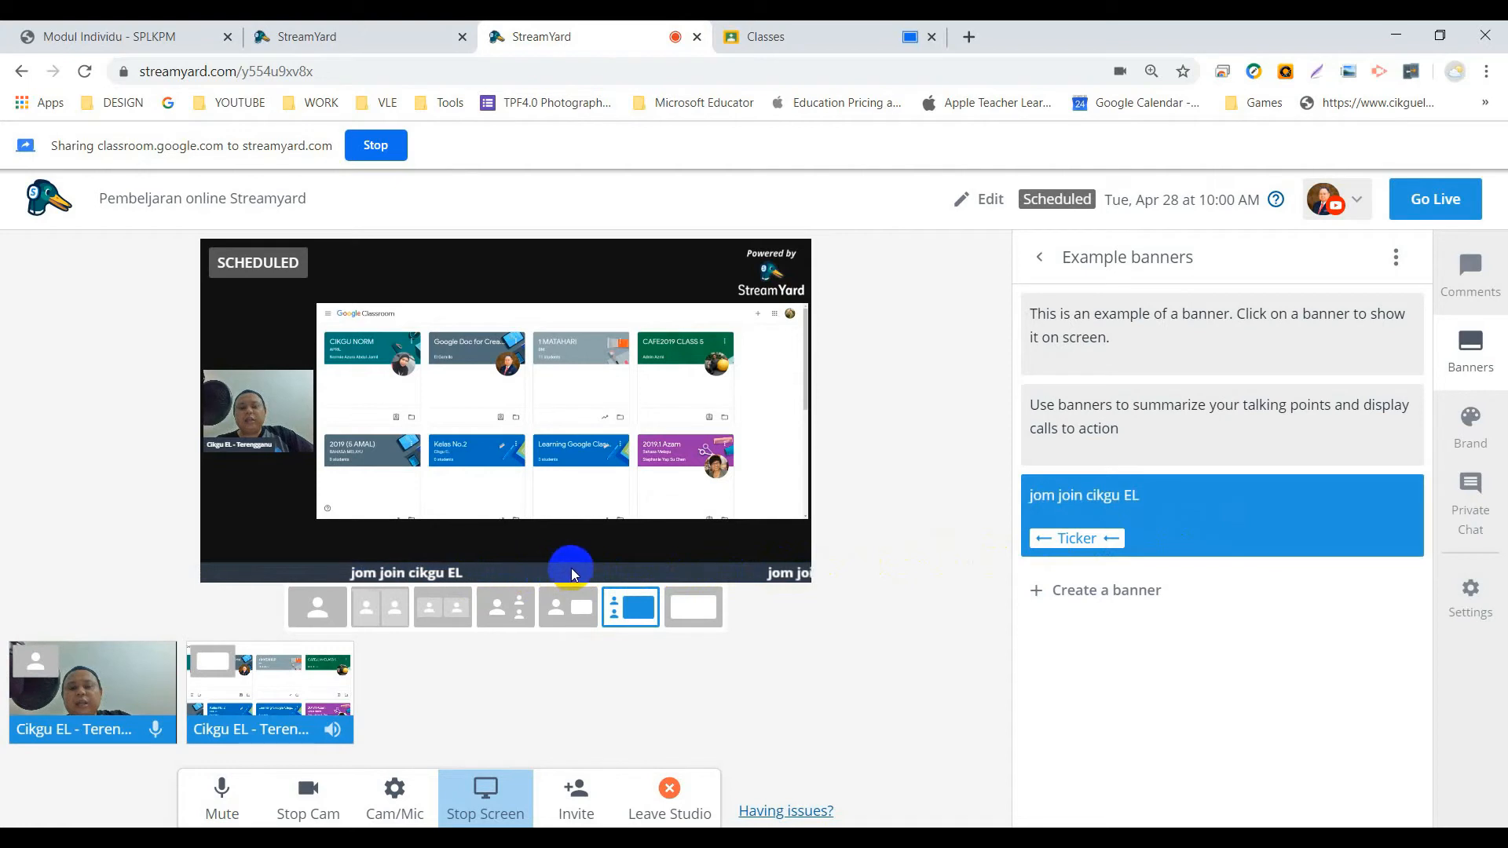
mouse_move(1295, 528)
click(1203, 515)
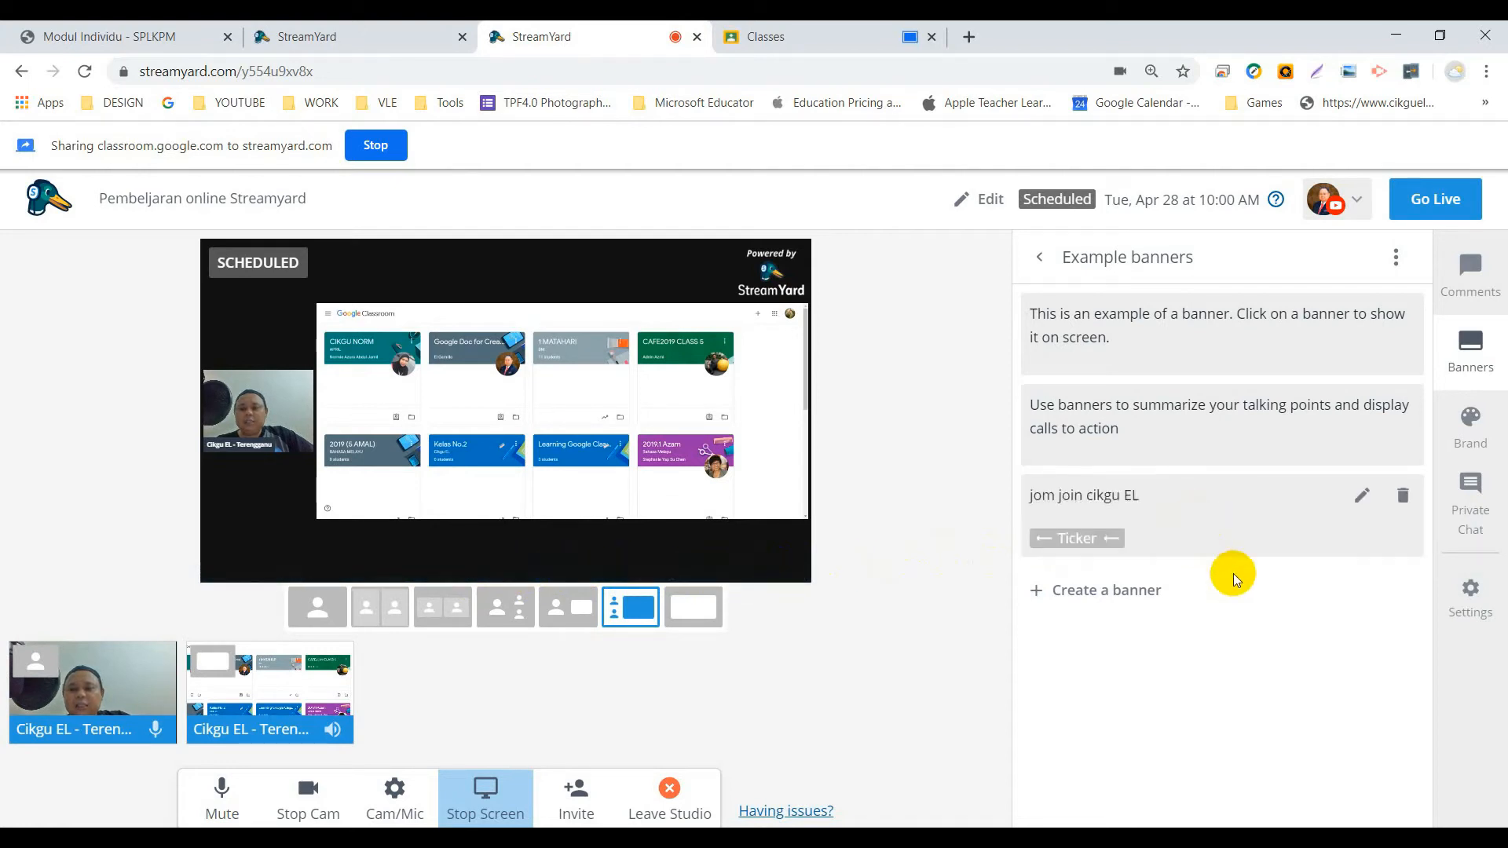
Step: Insert "e-Learning" after "jom join" in the ticker banner's text, save it and show the banner on the stream
click(1360, 500)
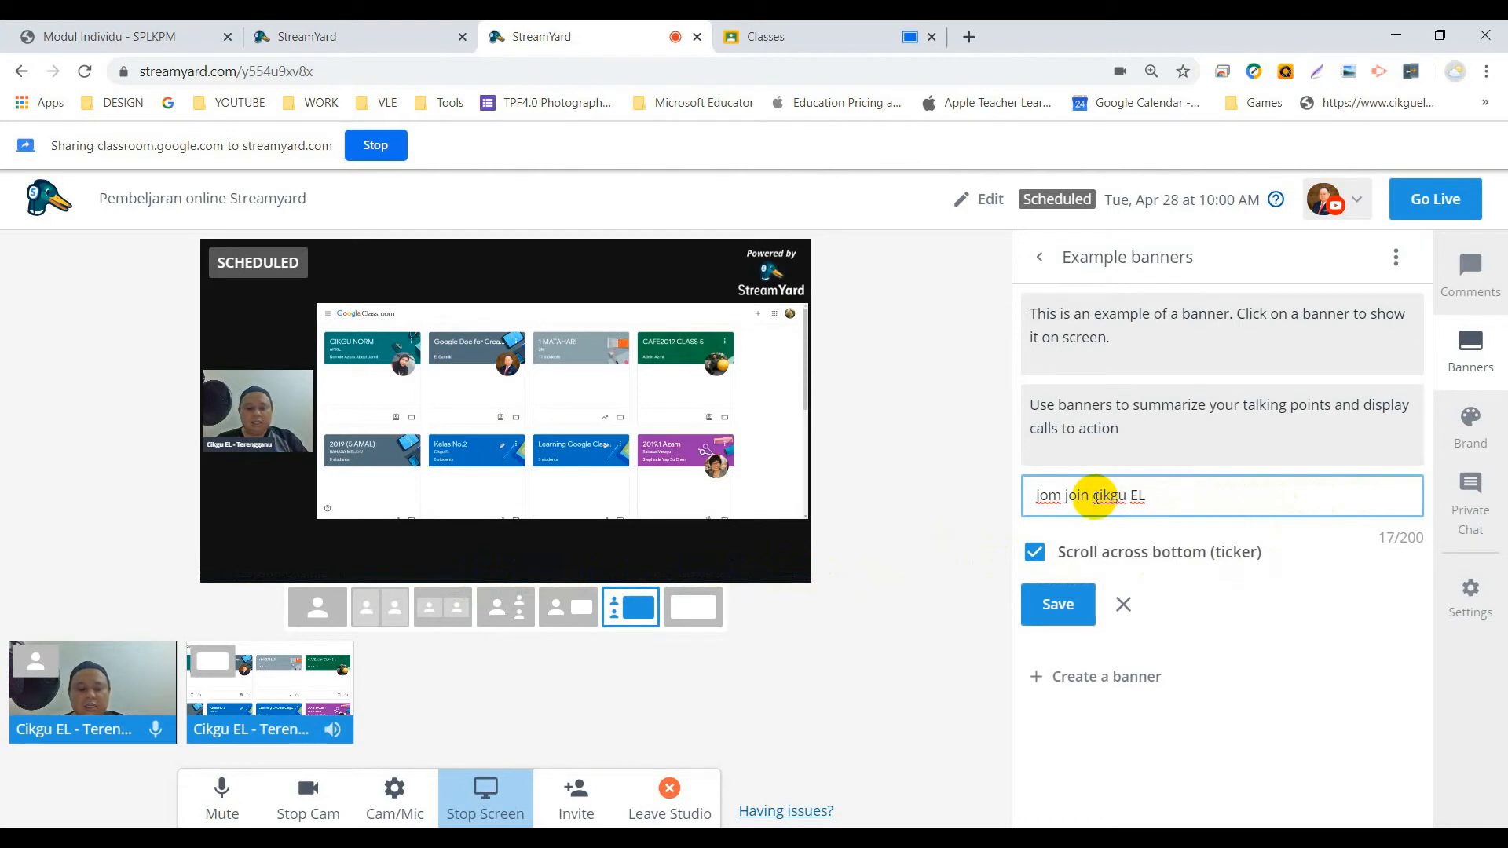
text(e-Learning)
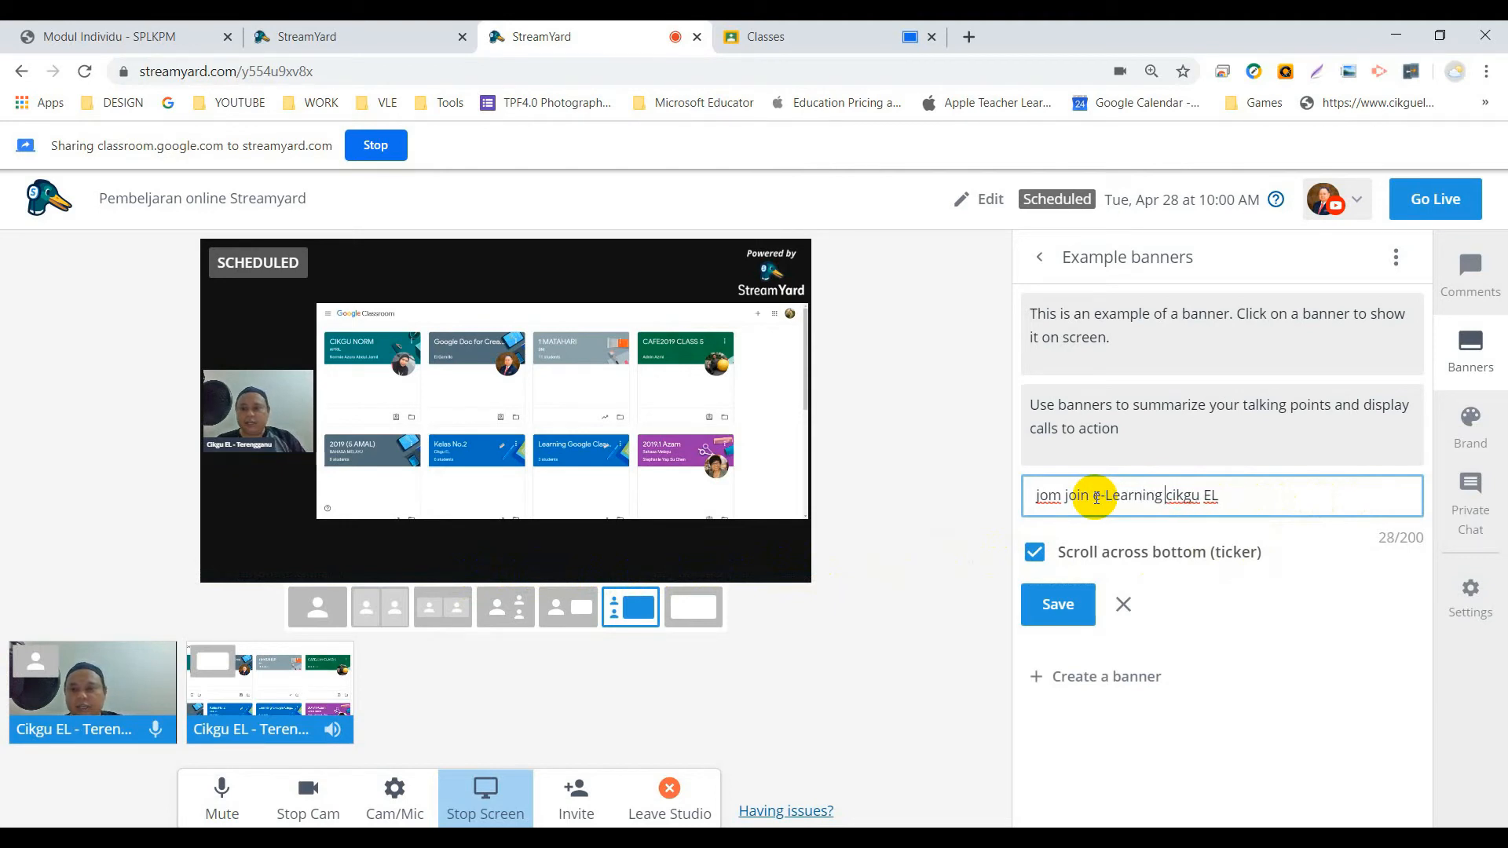
click(1057, 604)
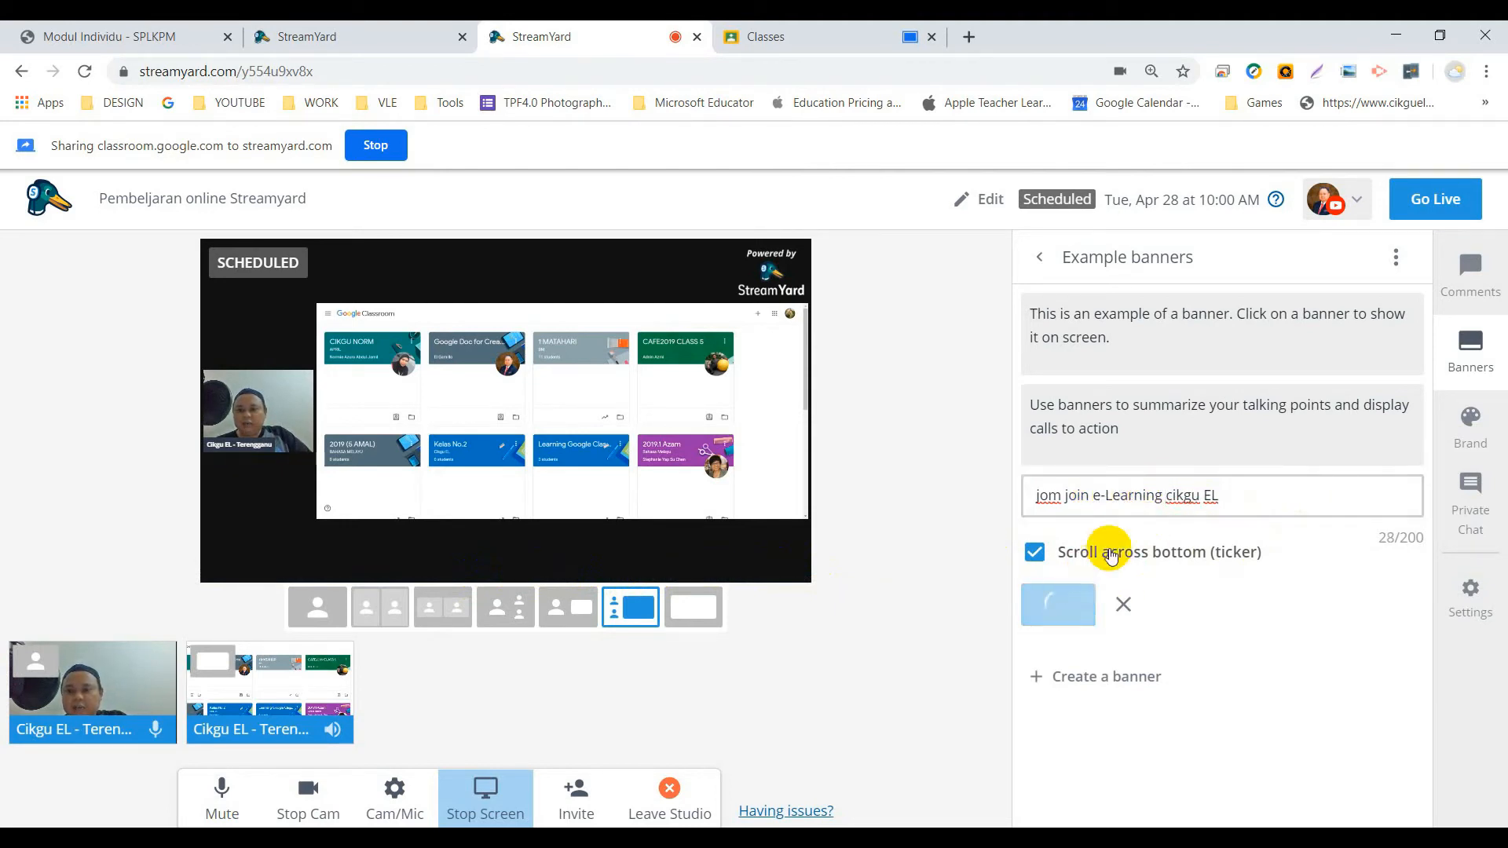
click(1233, 512)
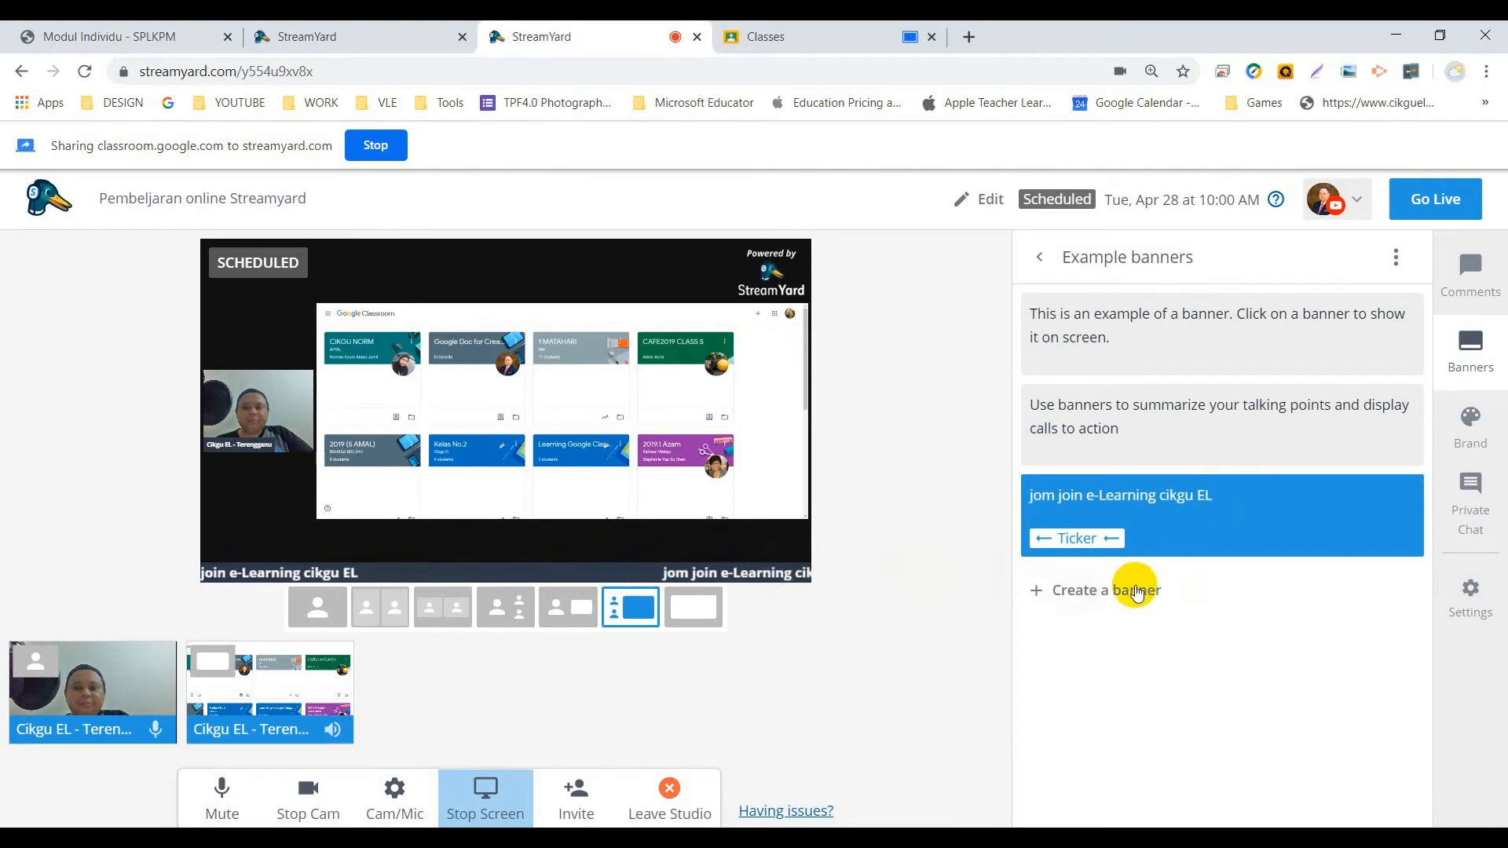
mouse_move(1333, 557)
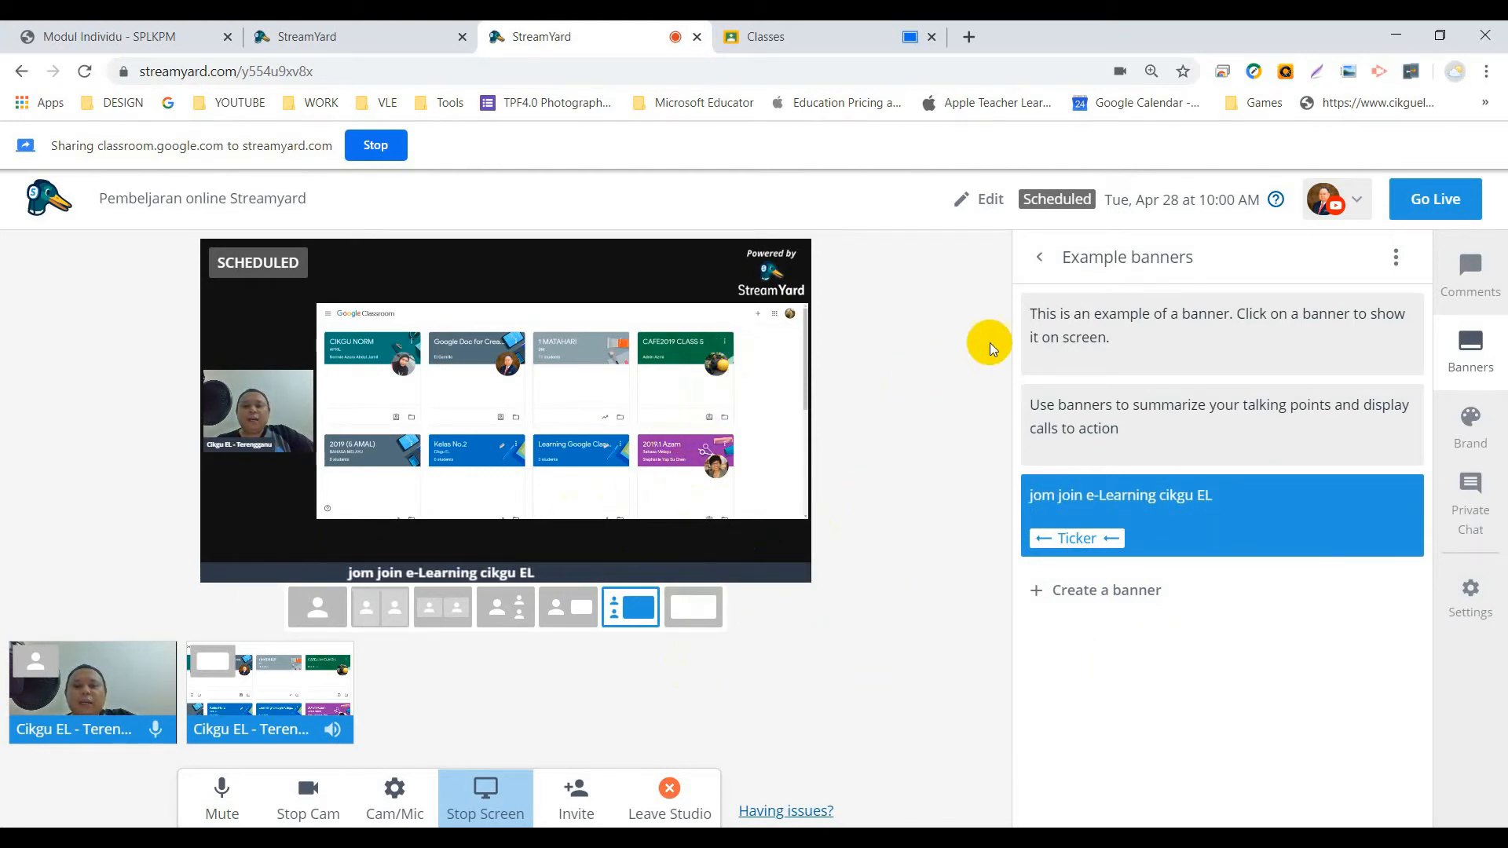
Step: Check the YouTube destination's options and start the broadcast live ahead of its scheduled time
click(1360, 203)
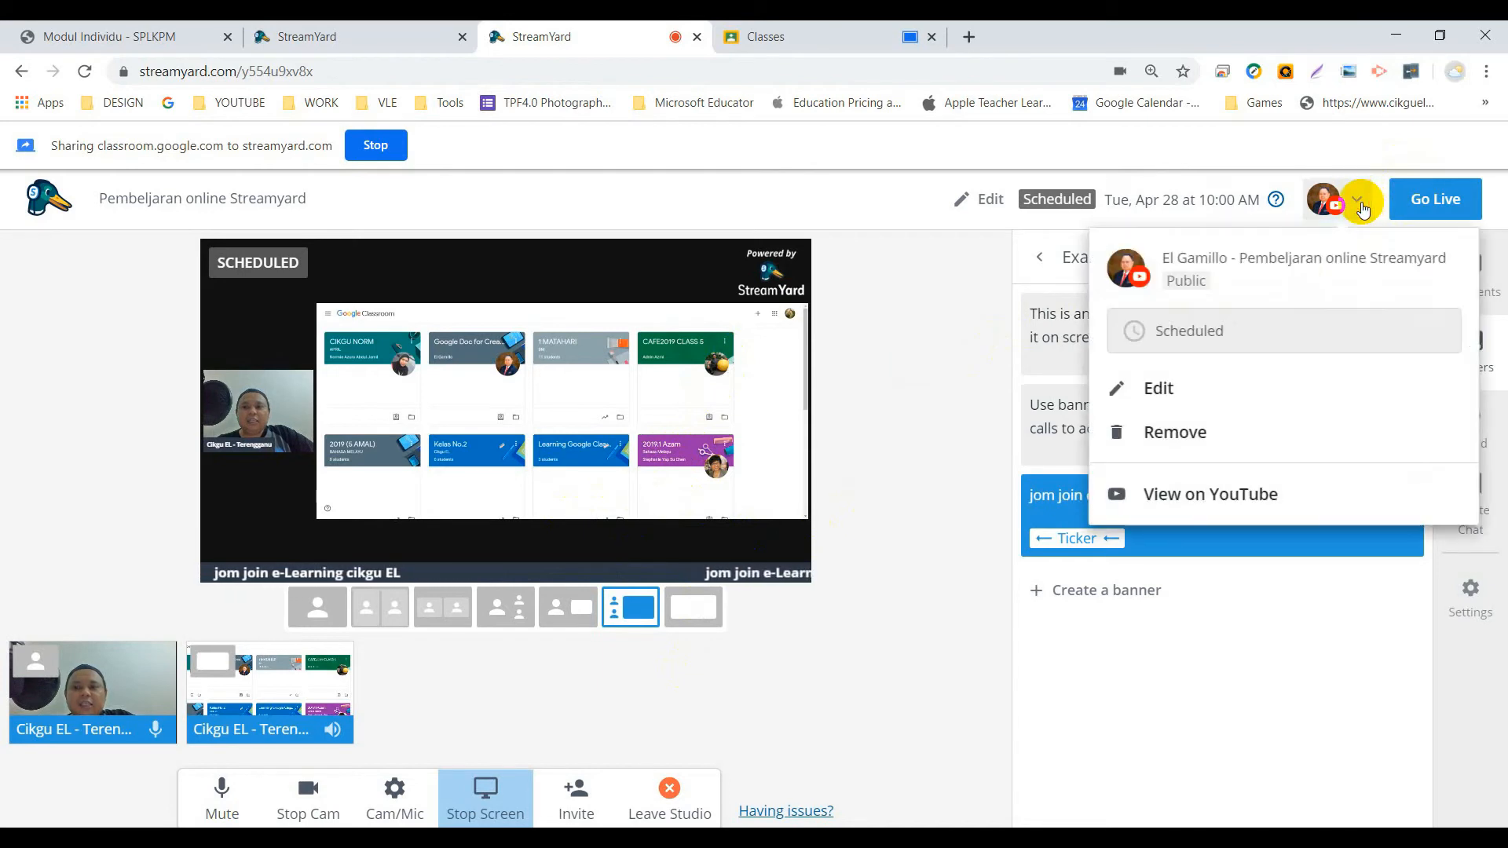
click(1298, 614)
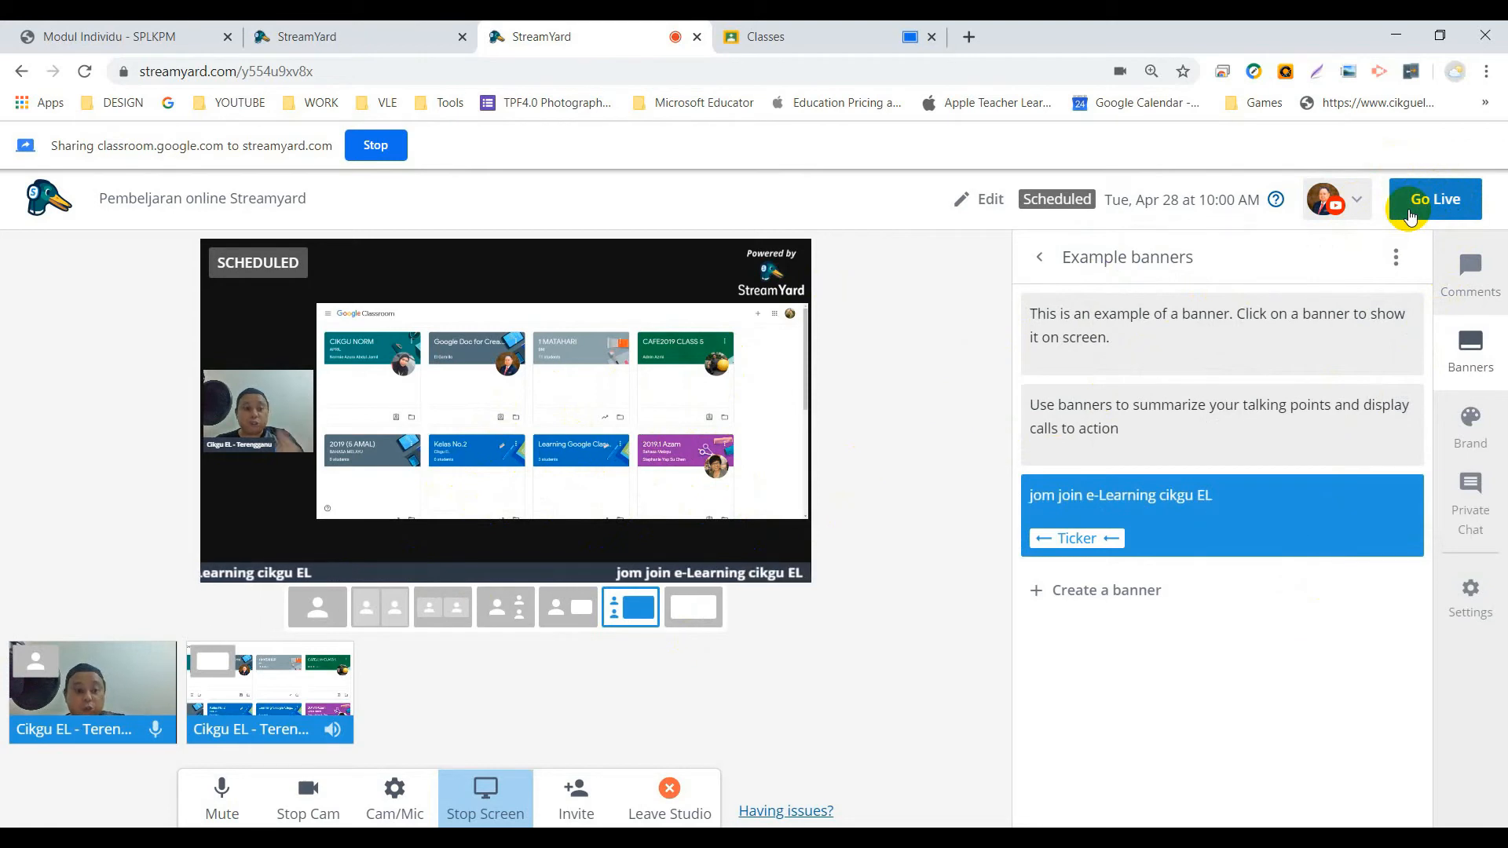
click(1408, 217)
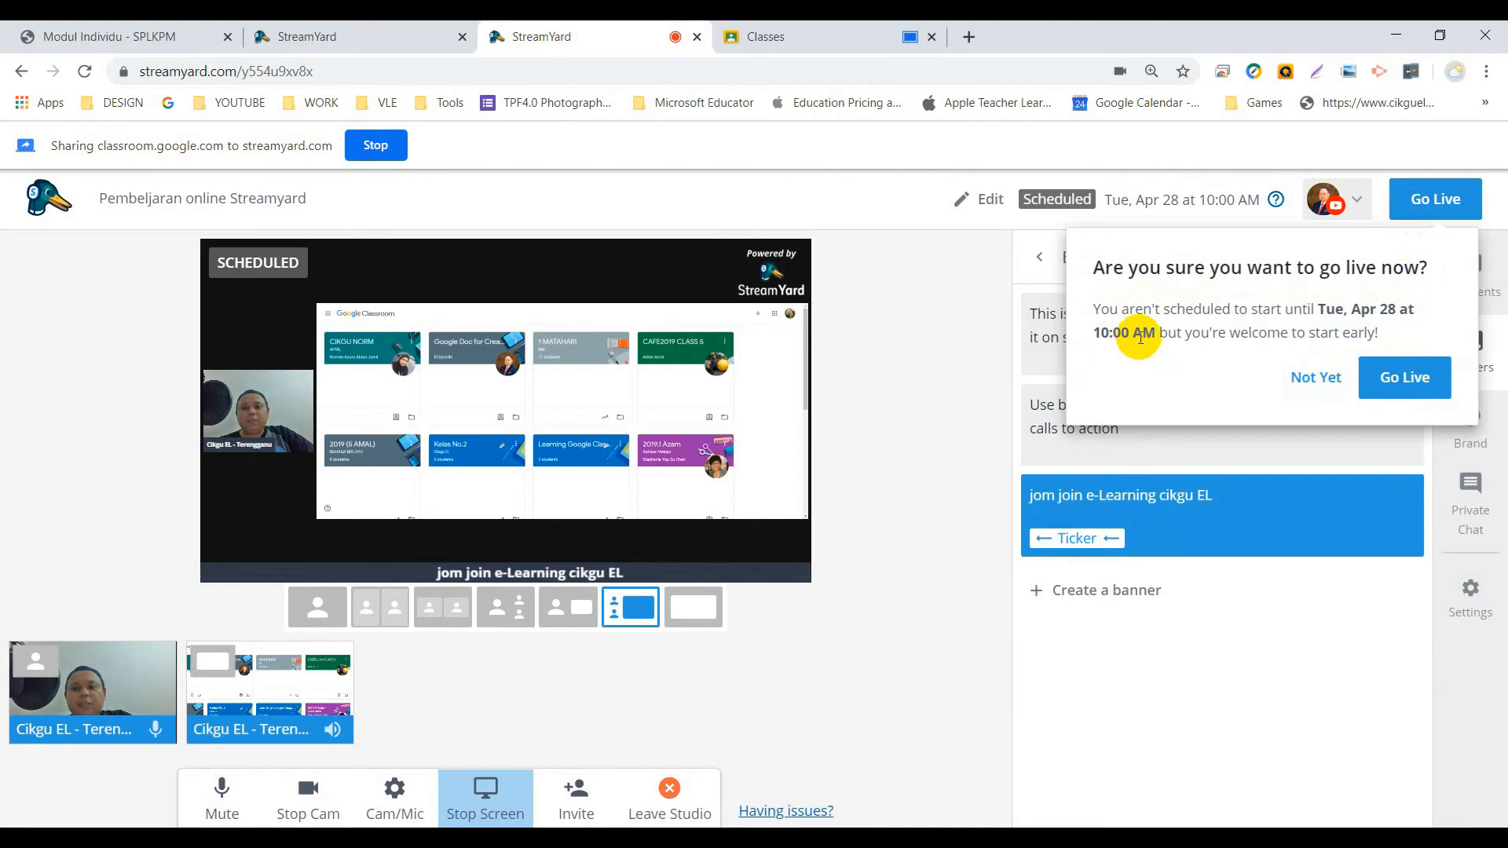
click(1402, 381)
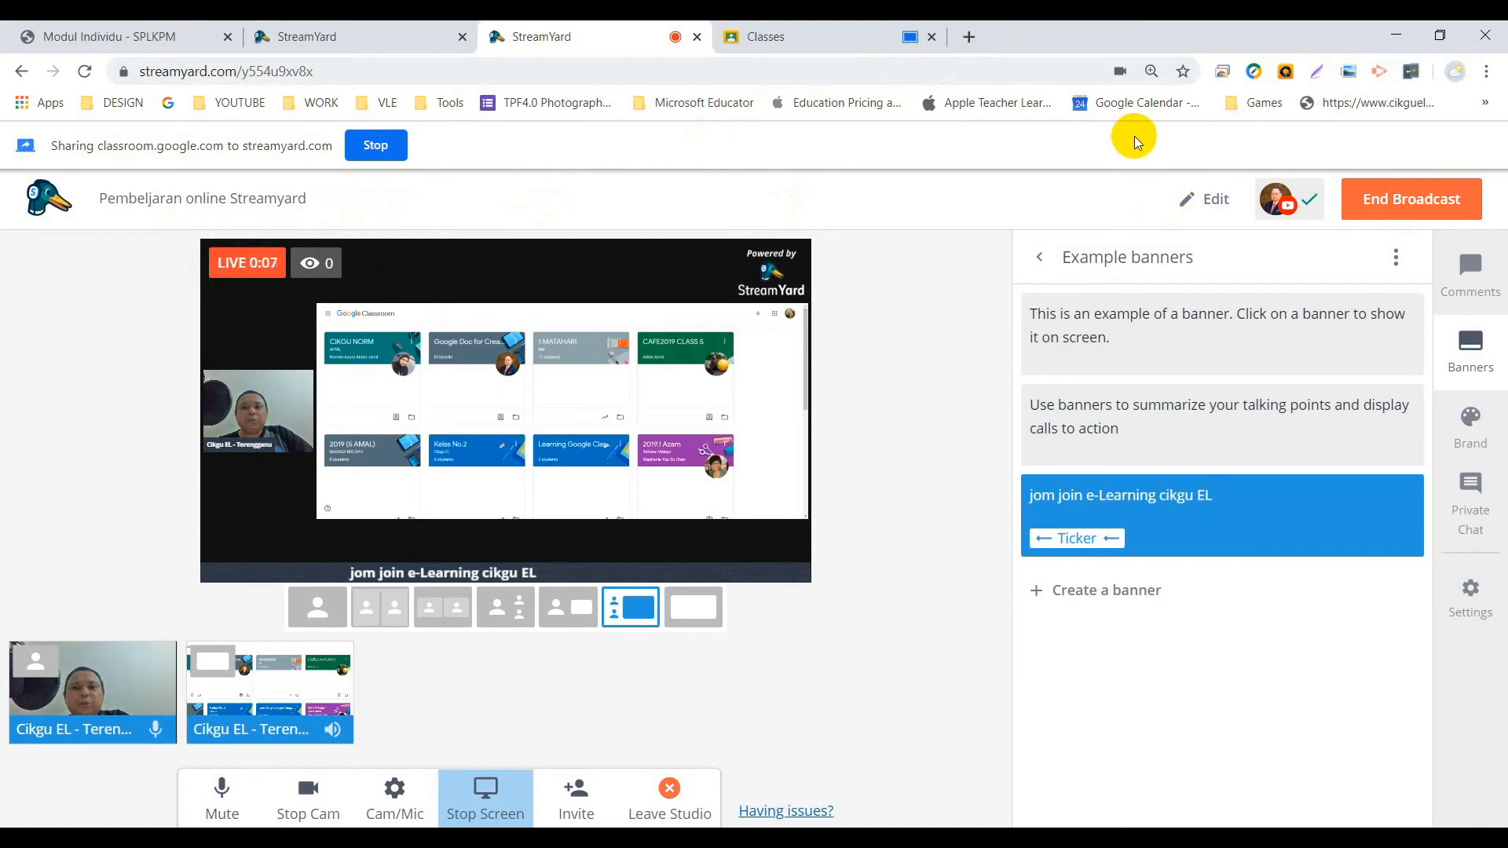
Step: Open the live broadcast's watch page on YouTube from the studio's destination options and mute its playback
click(1304, 206)
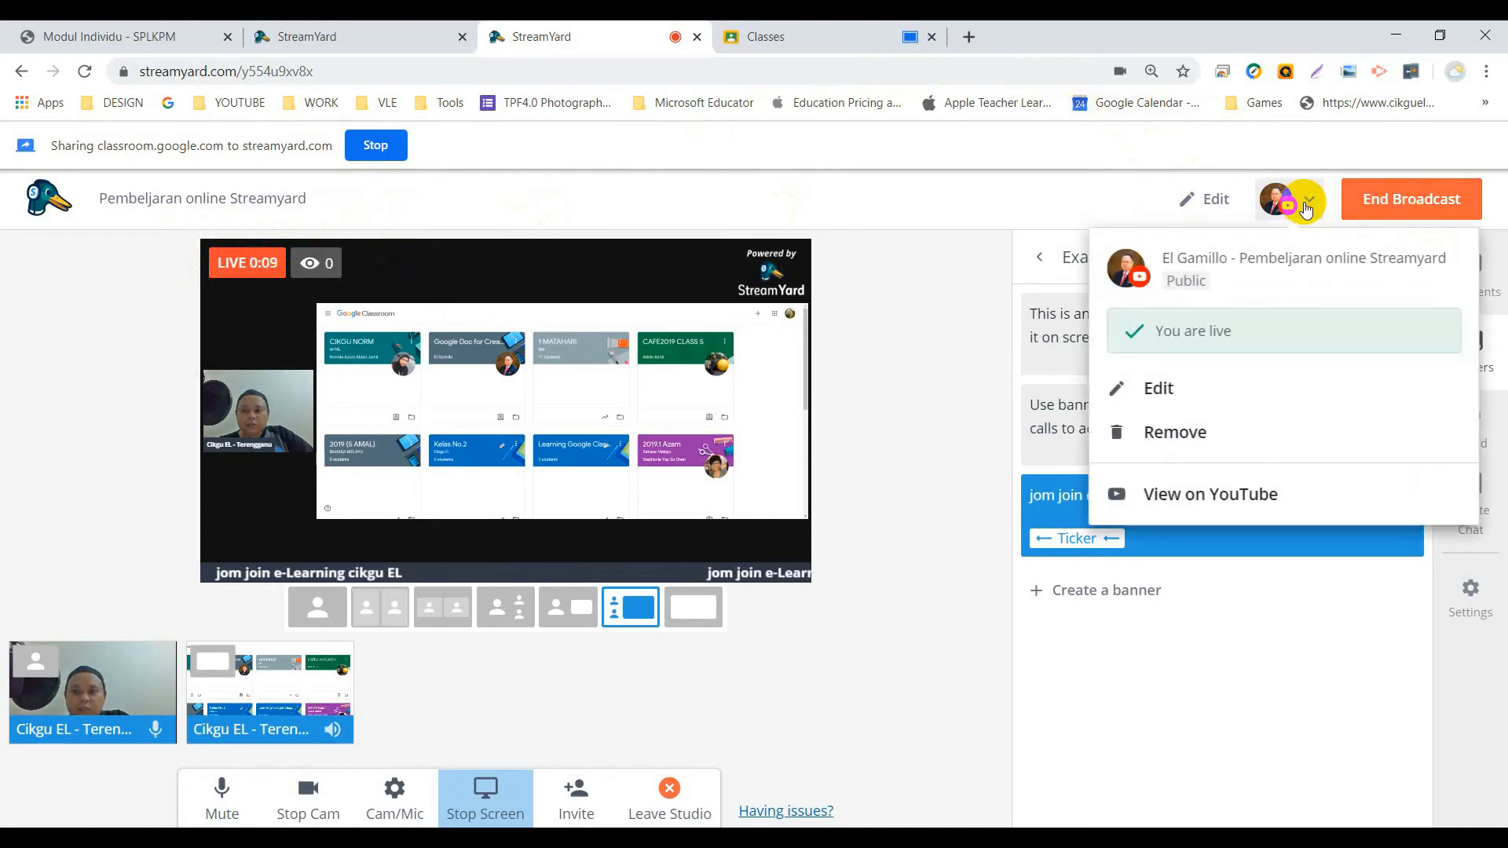
click(1216, 495)
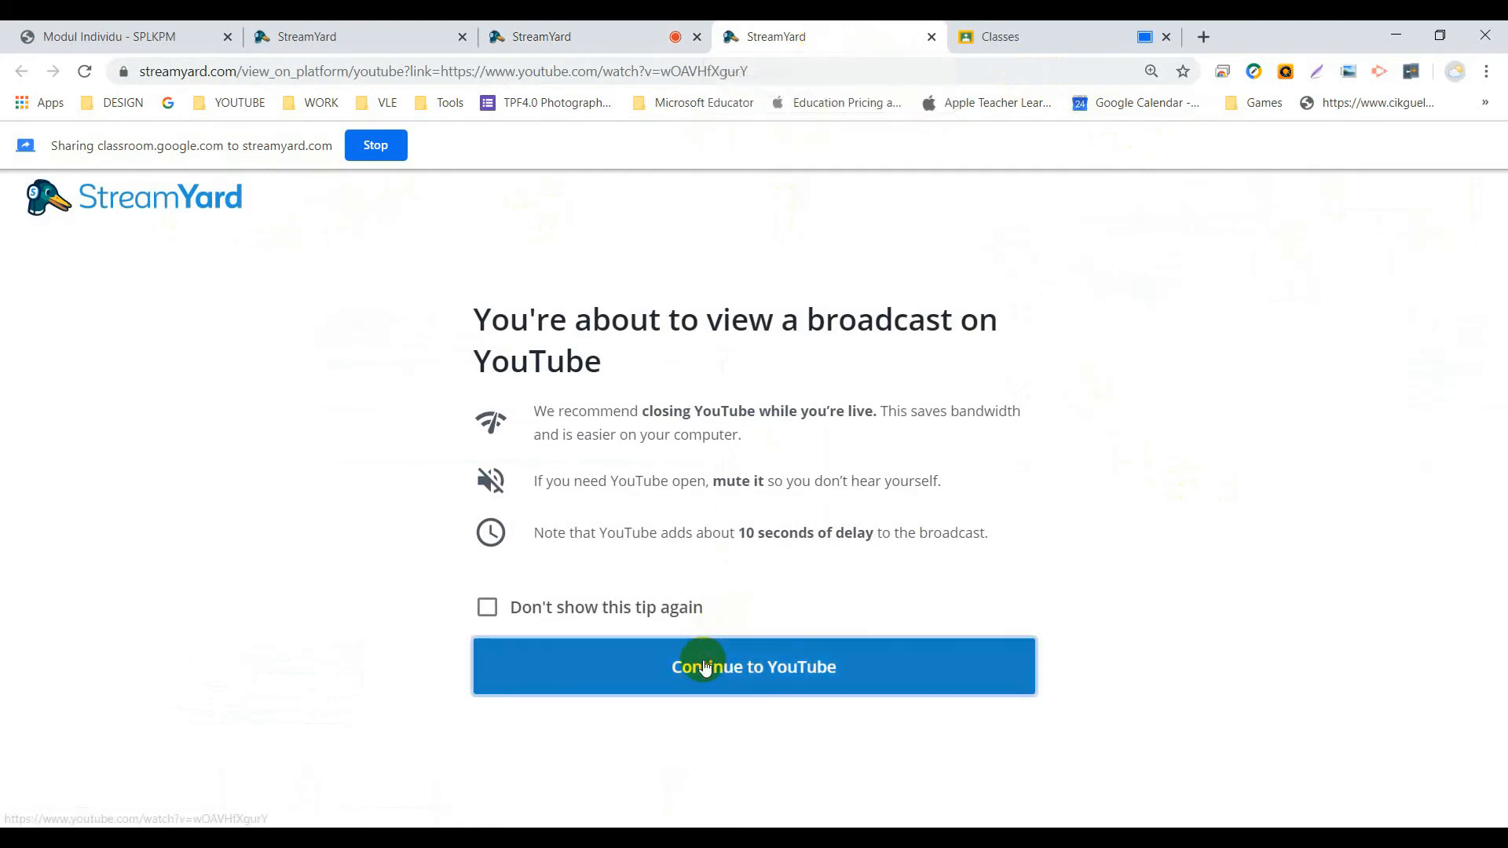
click(700, 663)
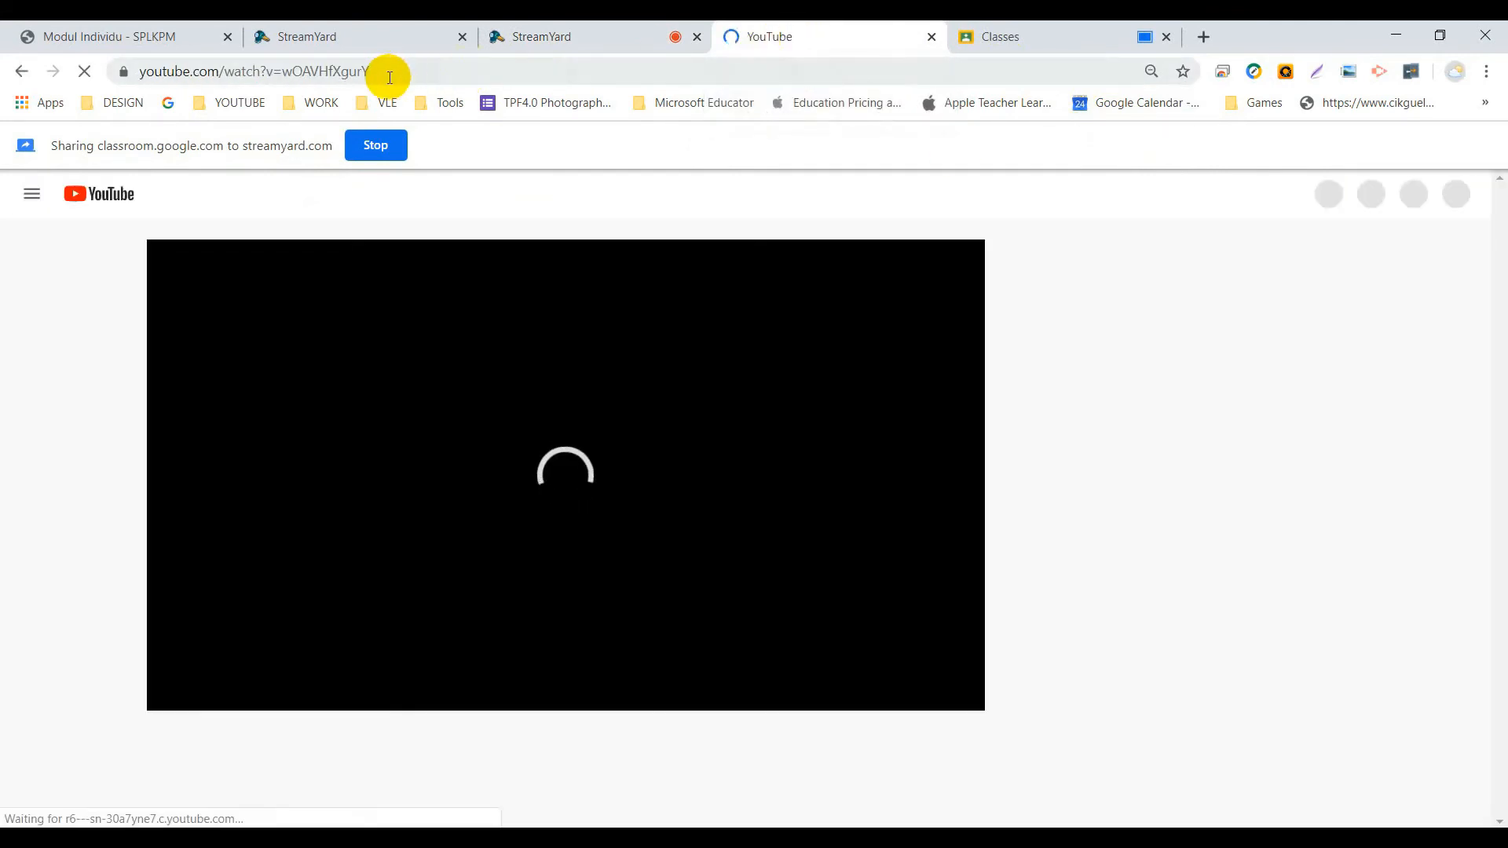
click(352, 74)
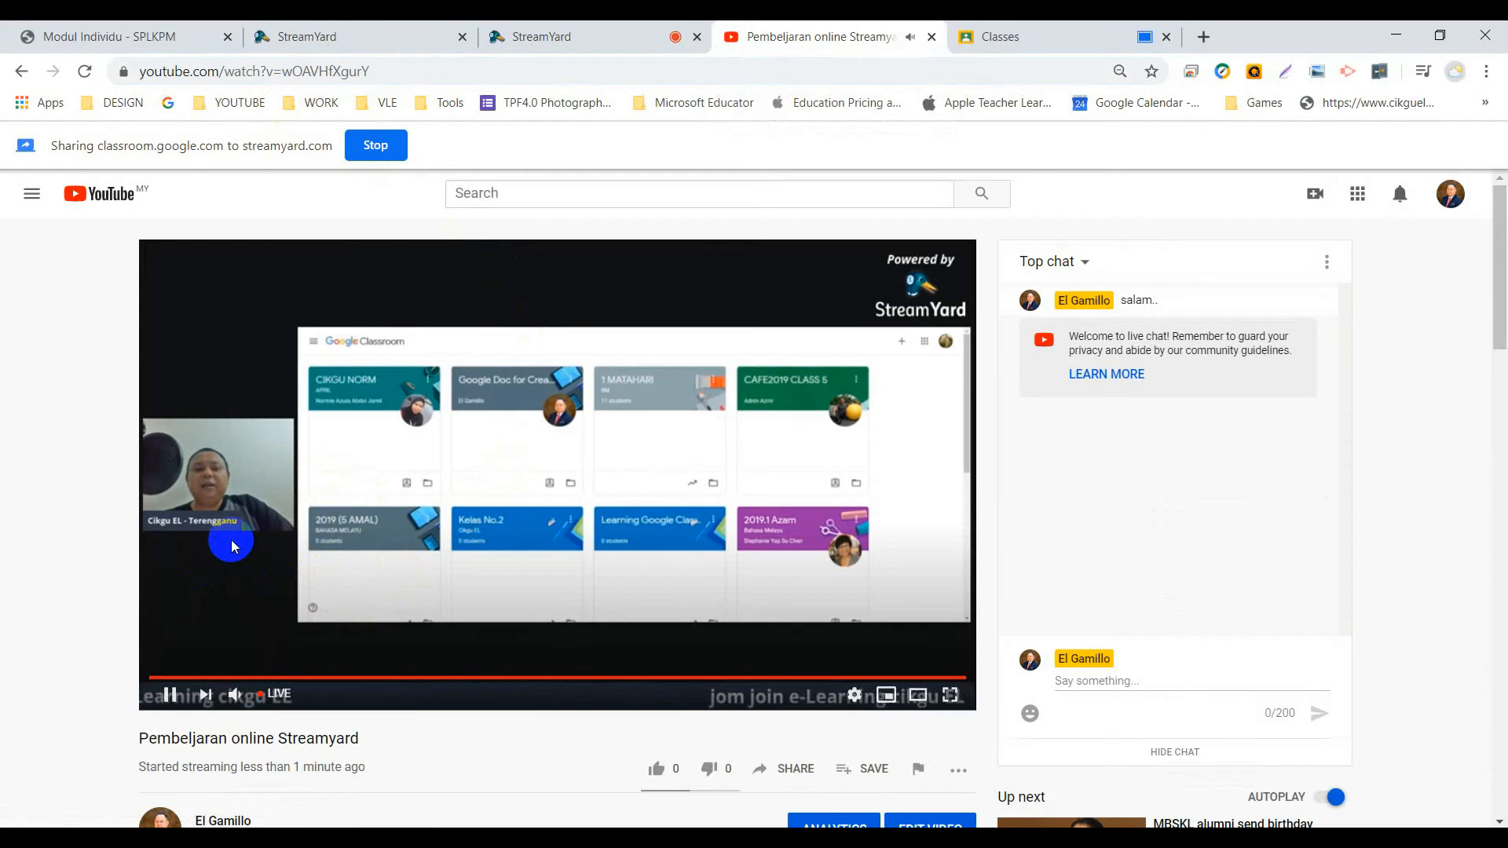
click(233, 694)
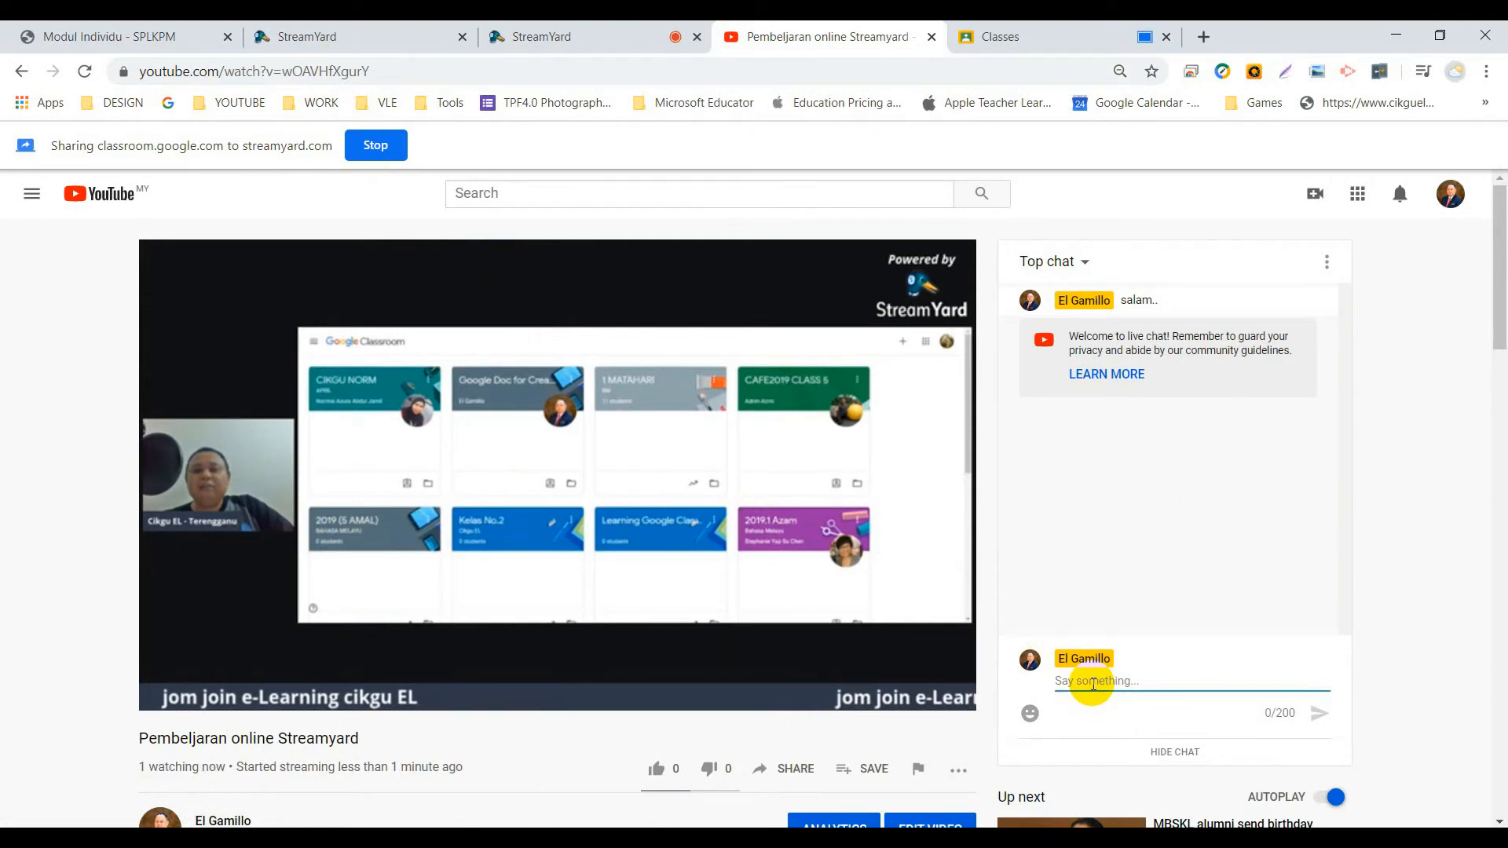
Step: Post "salam. nak tanya soalan.. camana nak guna streamyard.???" in the broadcast's YouTube live chat
text(salam..mak tanya soalan.. camana na)
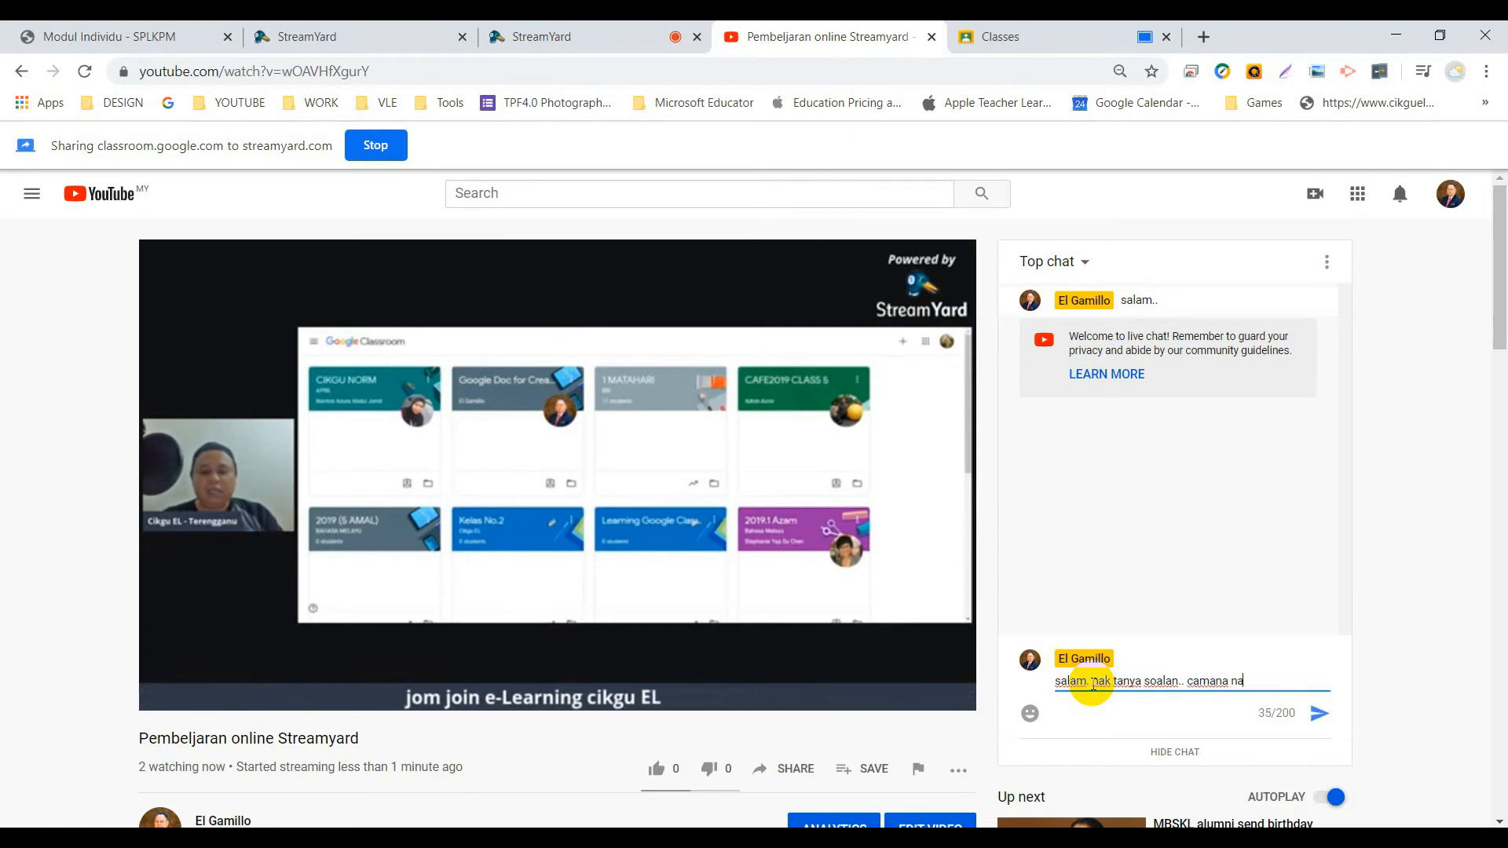
text(k guna stream)
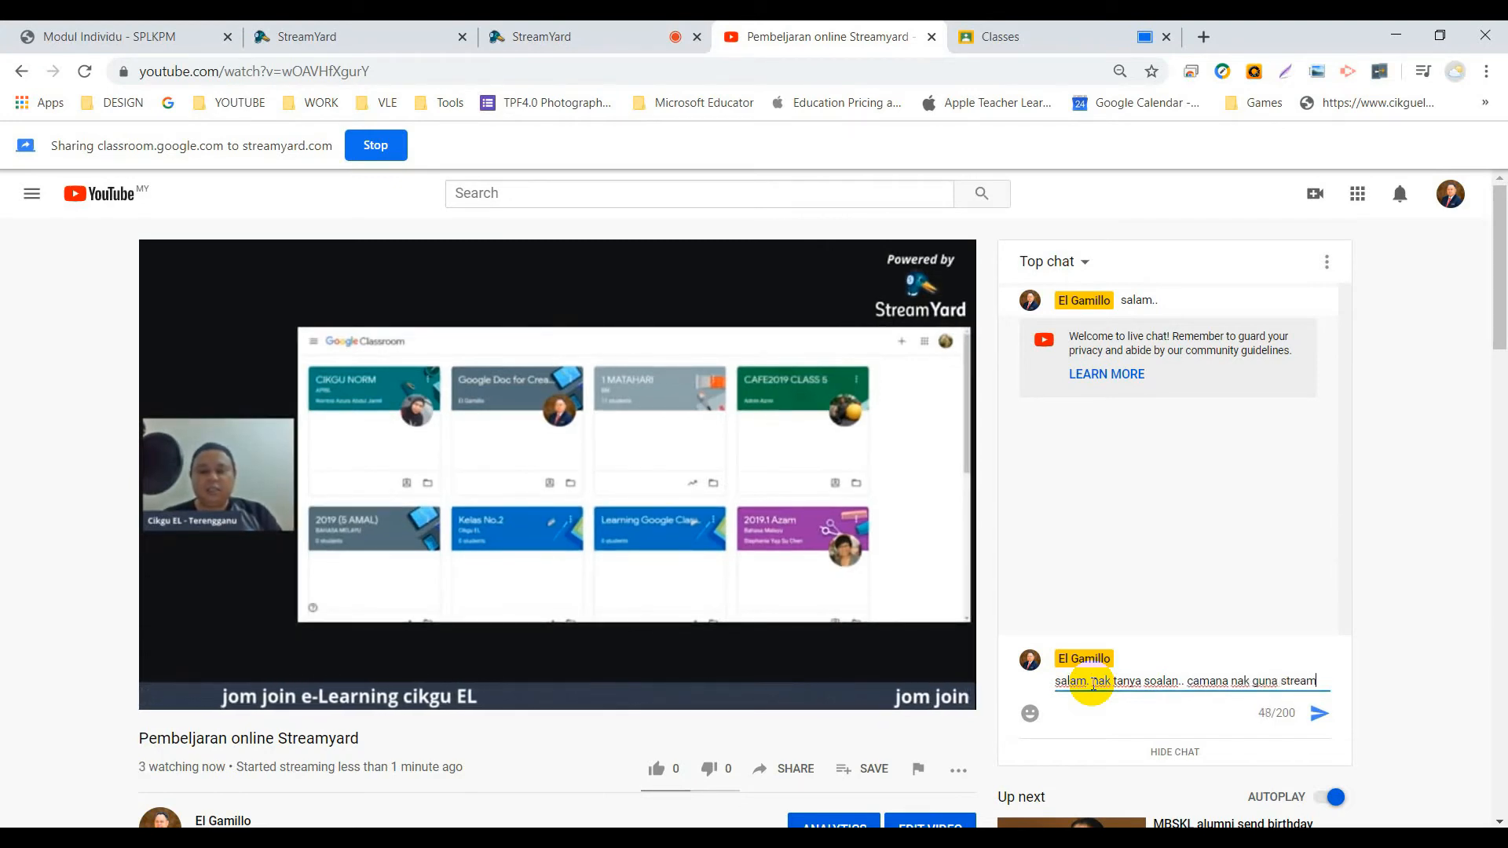
text(yards)
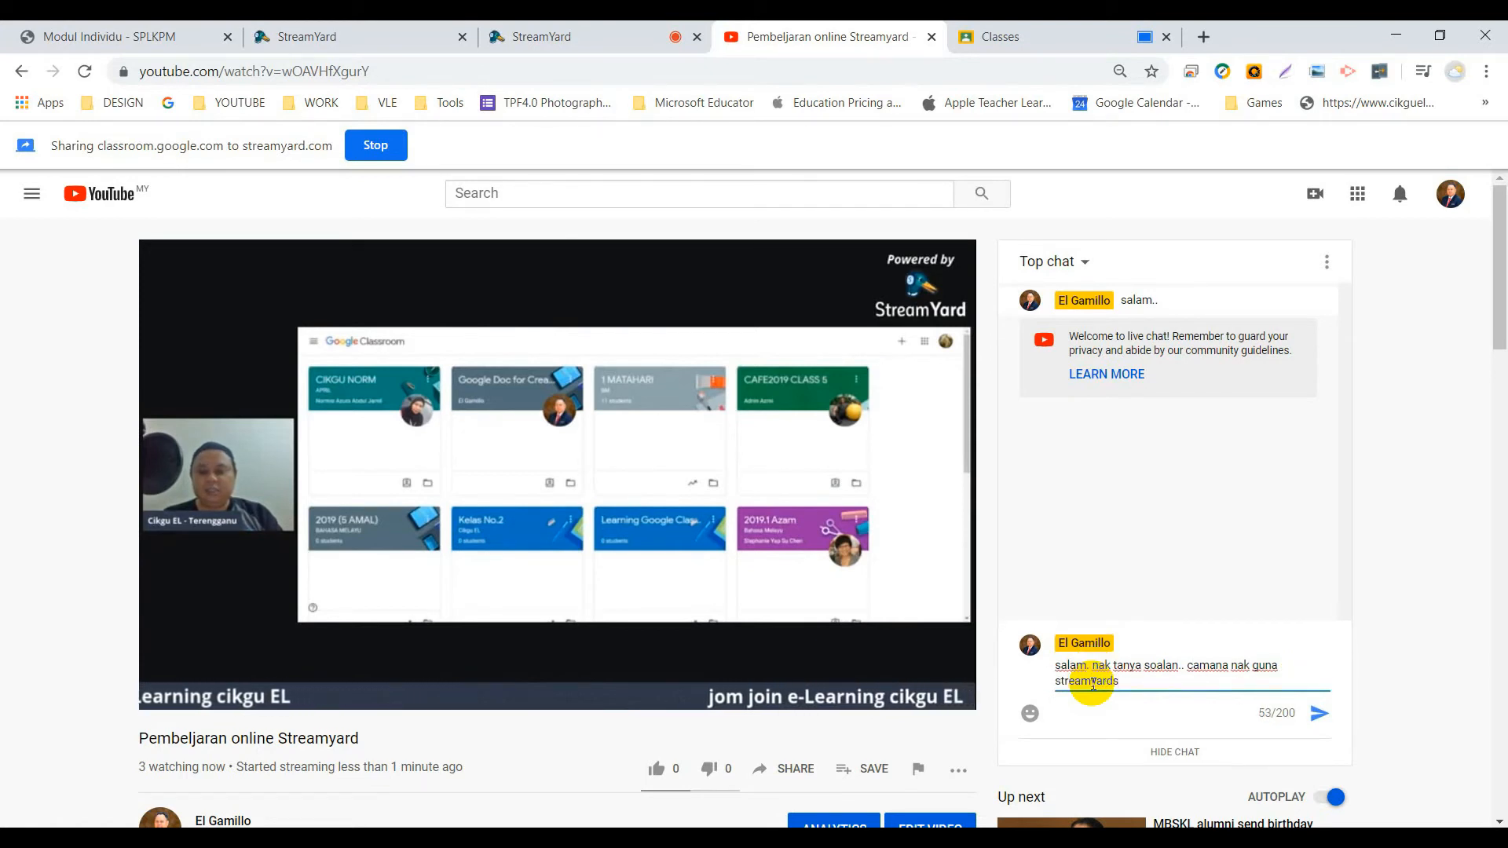
key(BackSpace)
text(.??)
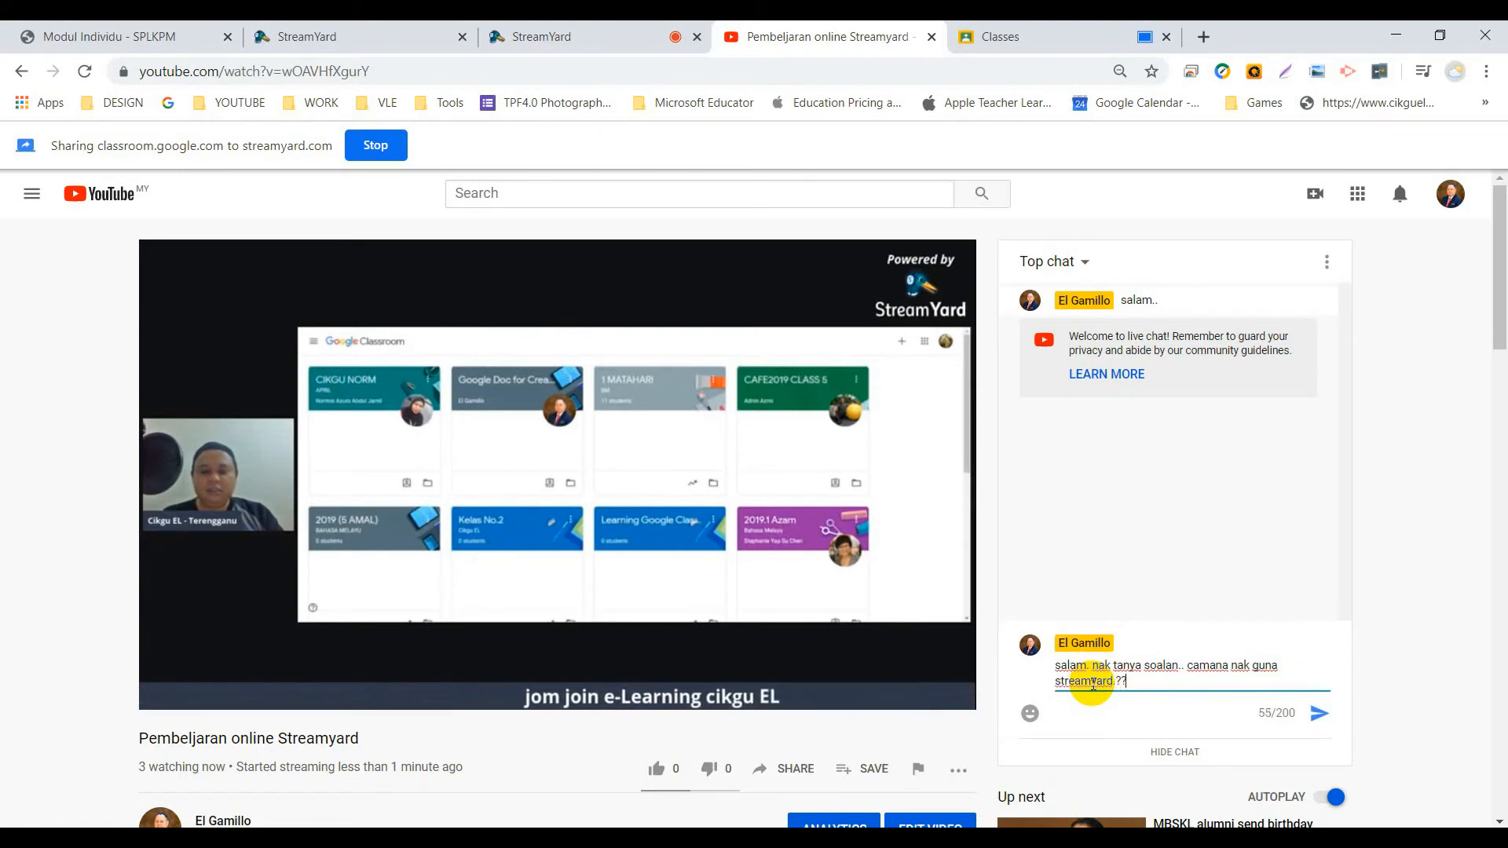
text(?)
key(Return)
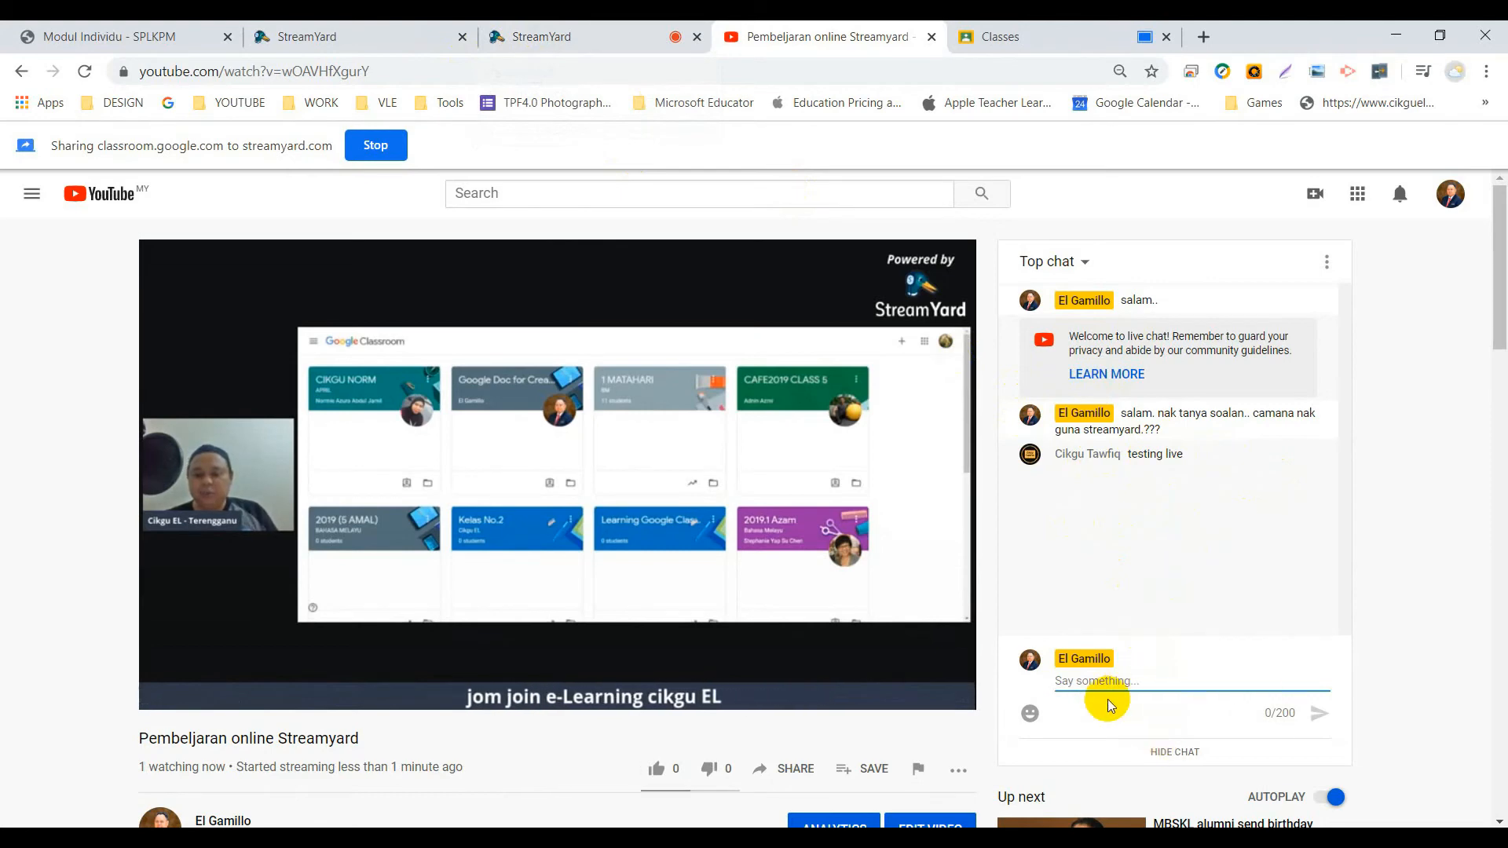
Step: Return to the StreamYard studio, show the "testing live" comment on the stream, and replace it with the "camana nak guna streamyard.???" question
click(616, 39)
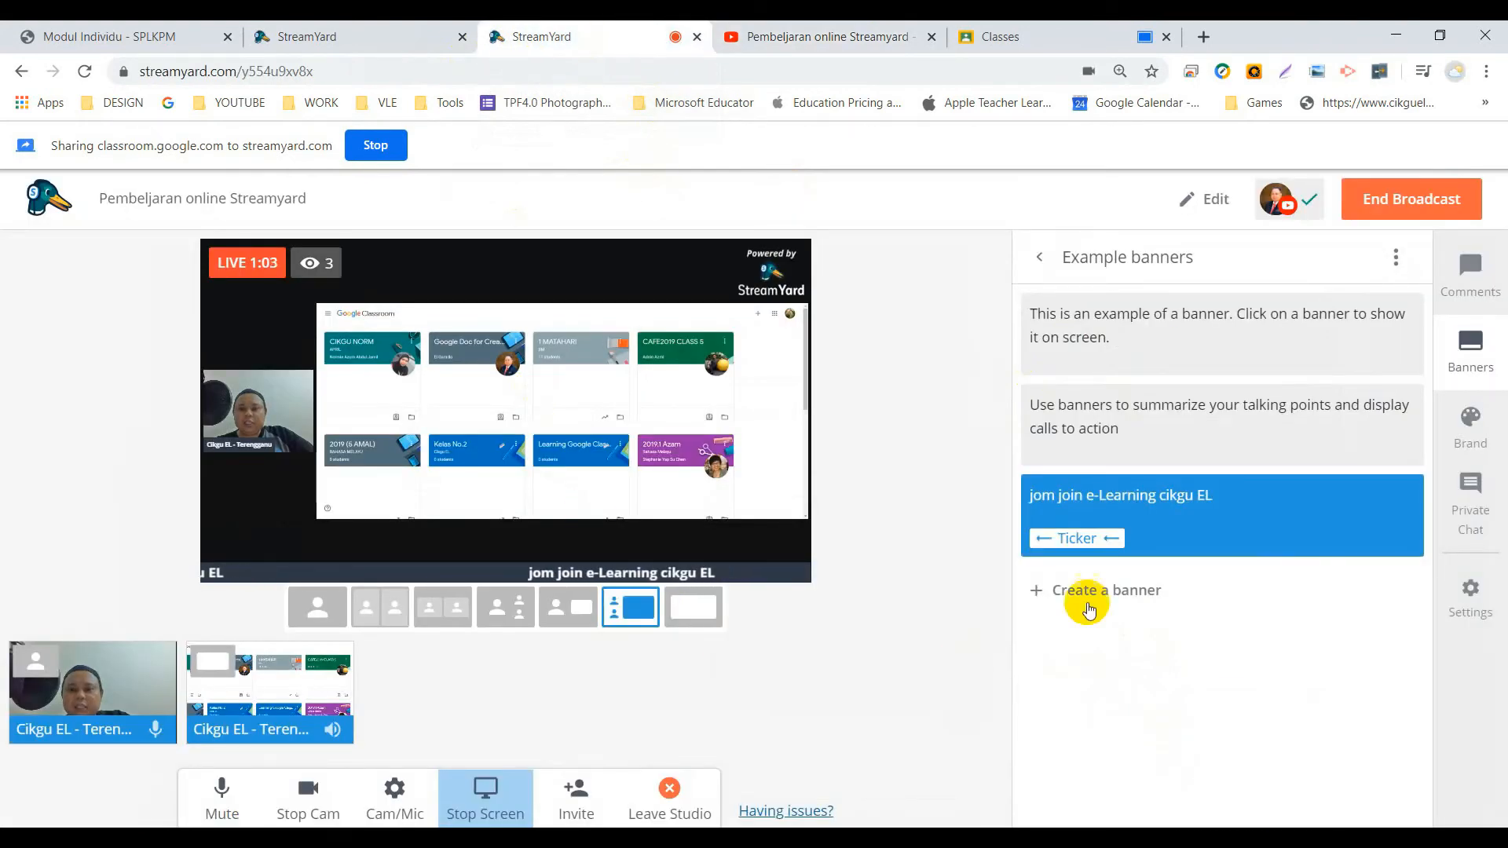
click(1470, 267)
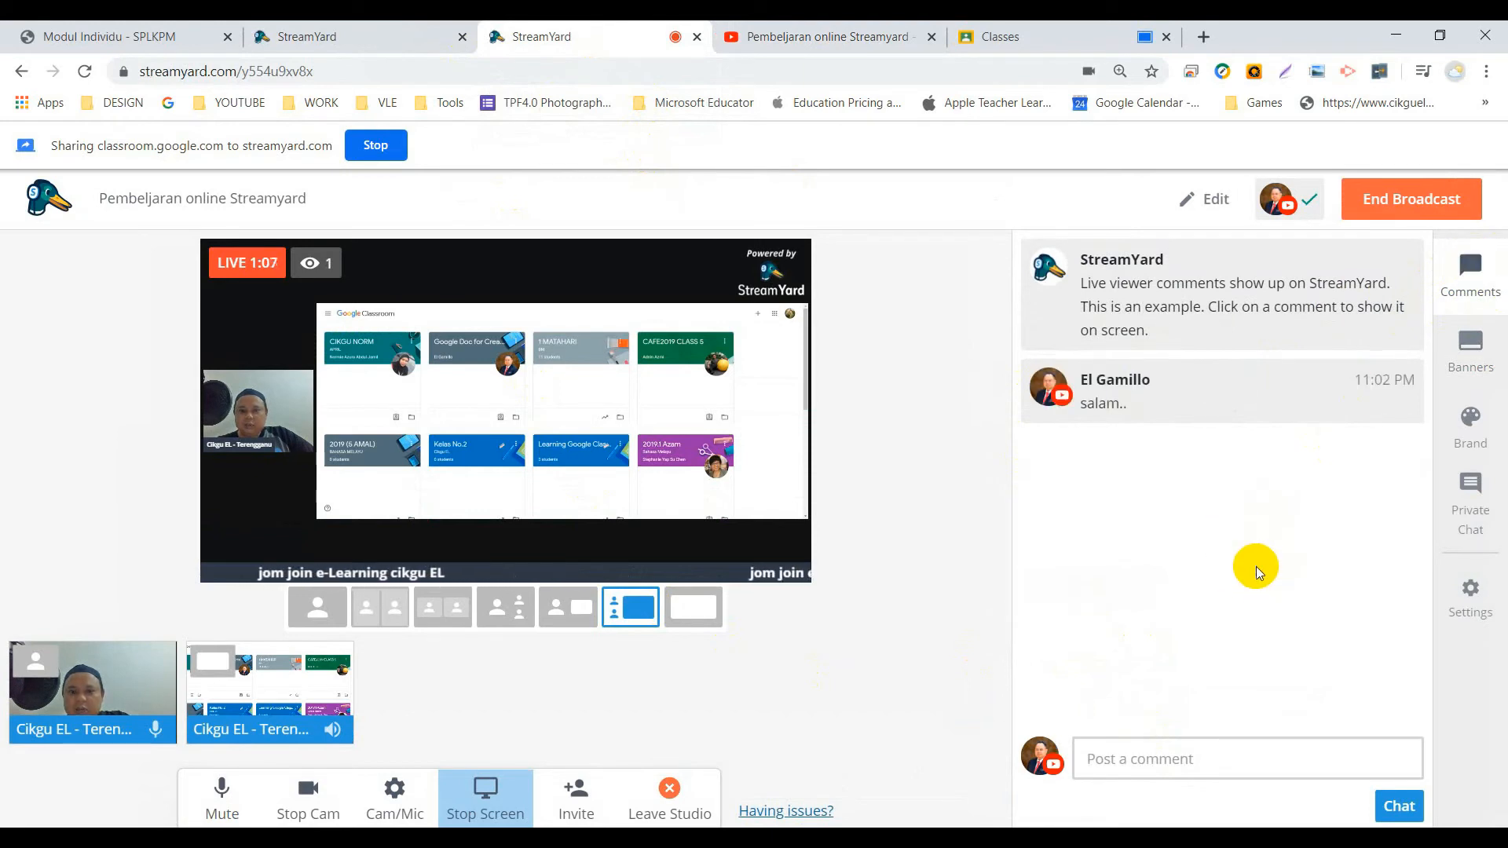
mouse_move(1155, 380)
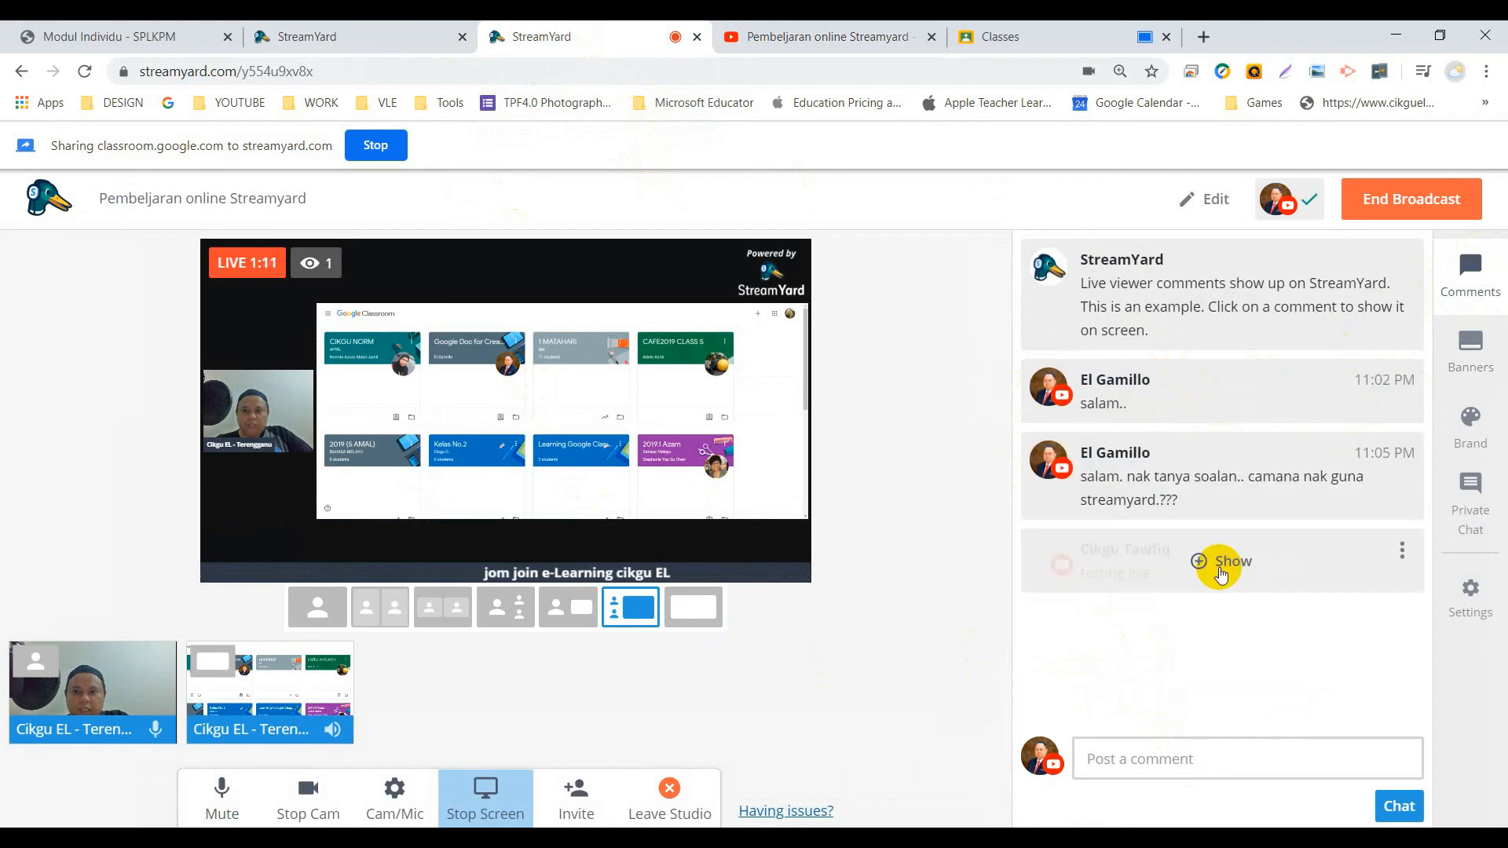
click(1220, 571)
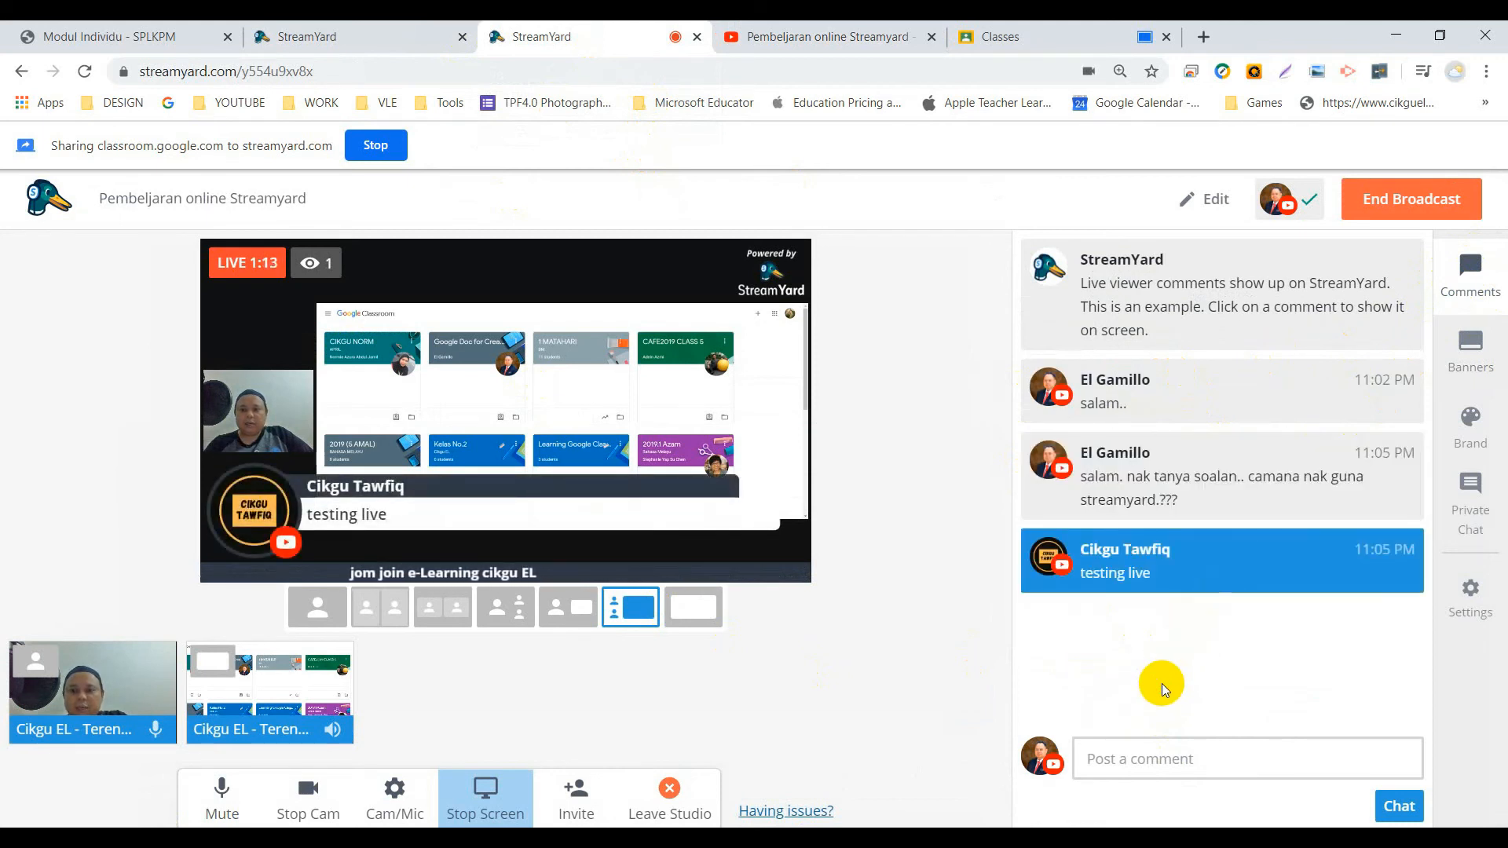
mouse_move(1114, 579)
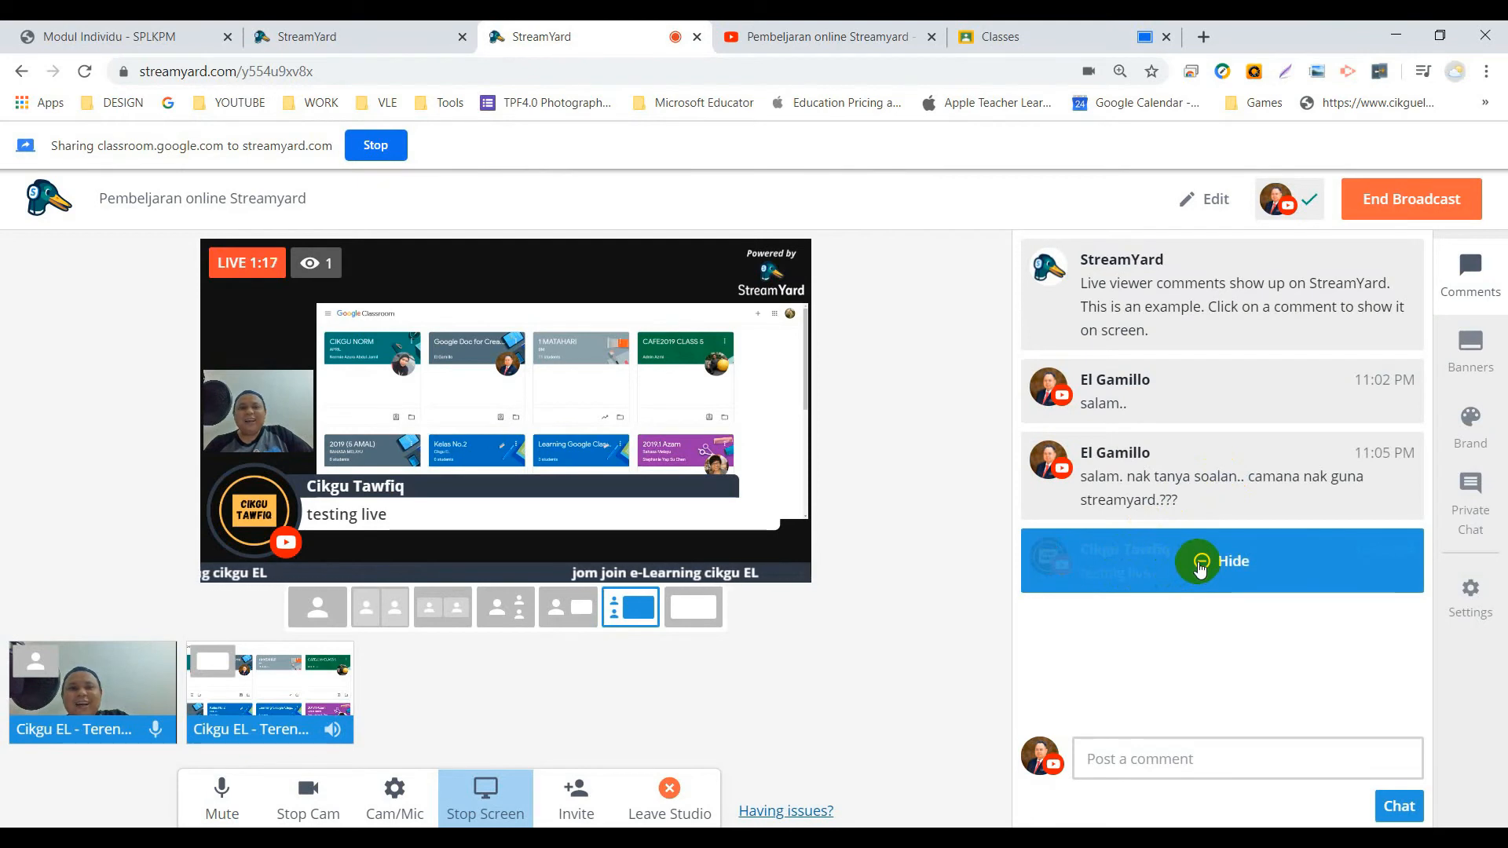
mouse_move(1036, 506)
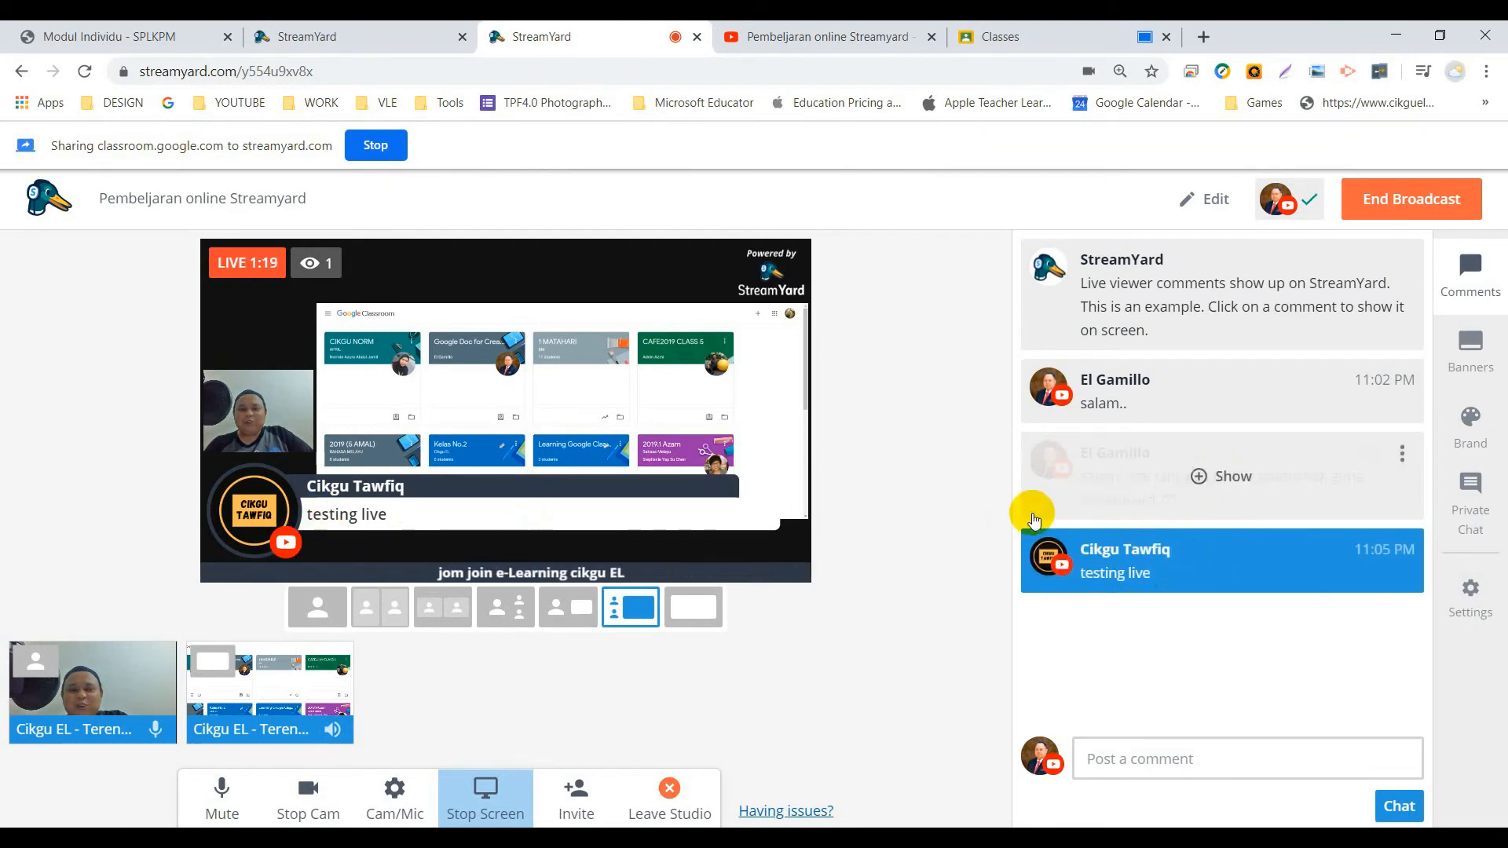
click(1201, 479)
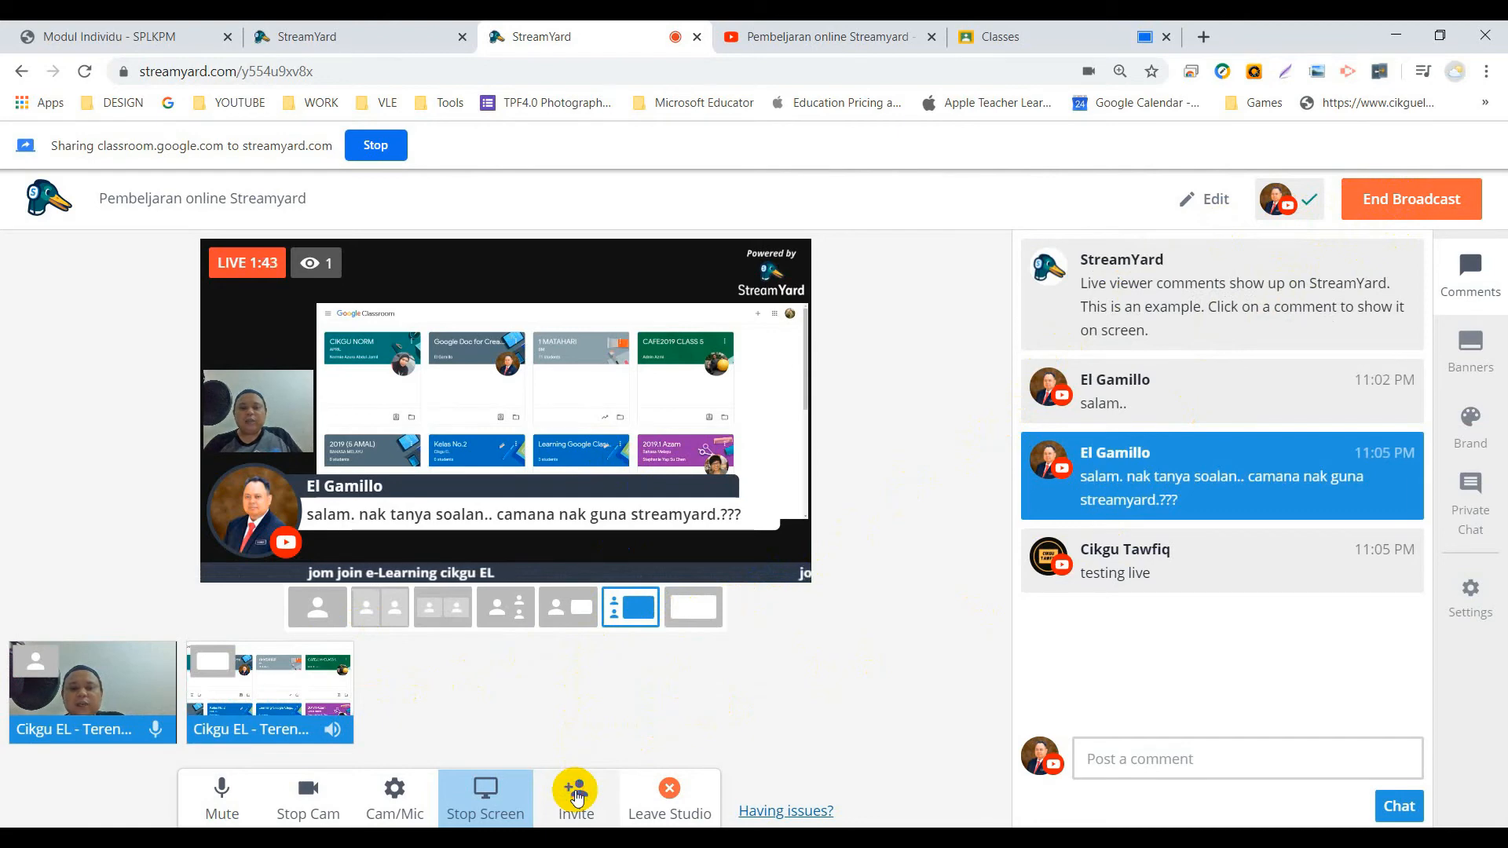
Step: Copy the guest invitation link for the broadcast studio and close the invitation dialog
click(577, 796)
click(714, 570)
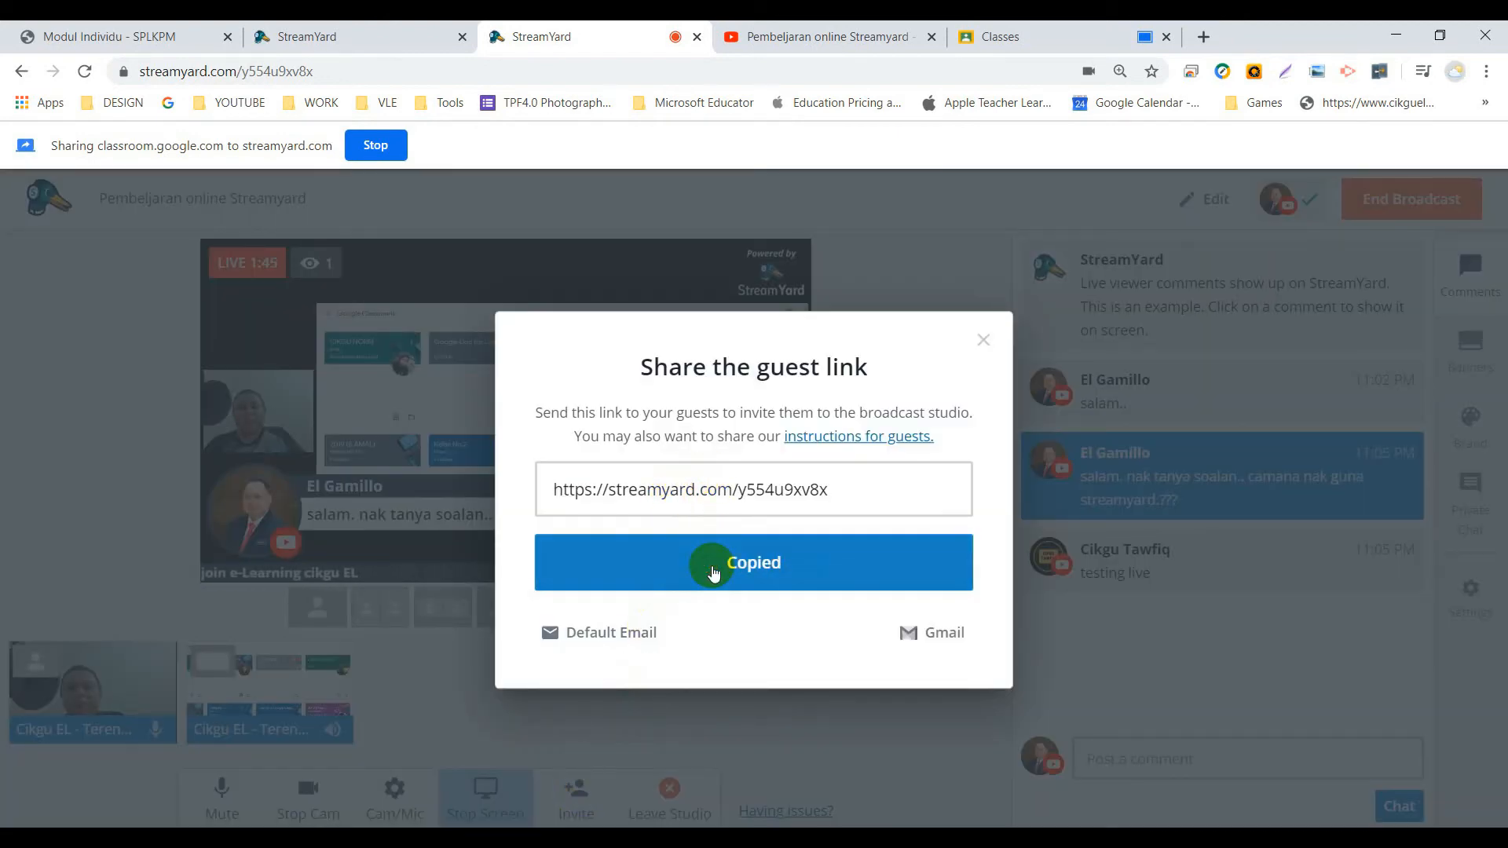
click(983, 341)
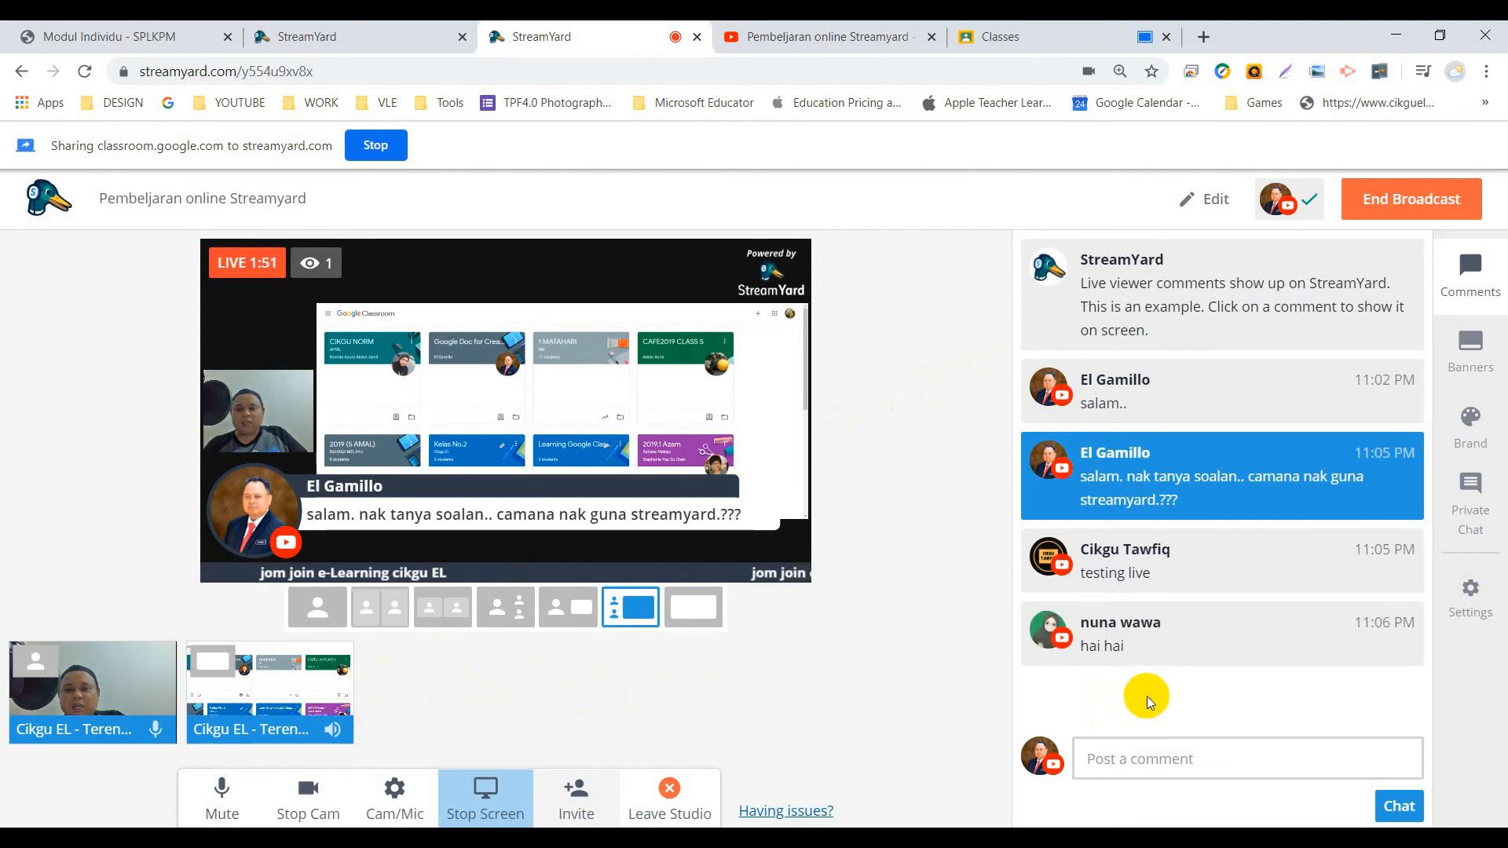
Step: Show the "hai hai" comment on the stream, check it on the YouTube watch page, and return to the StreamYard studio
mouse_move(1122, 642)
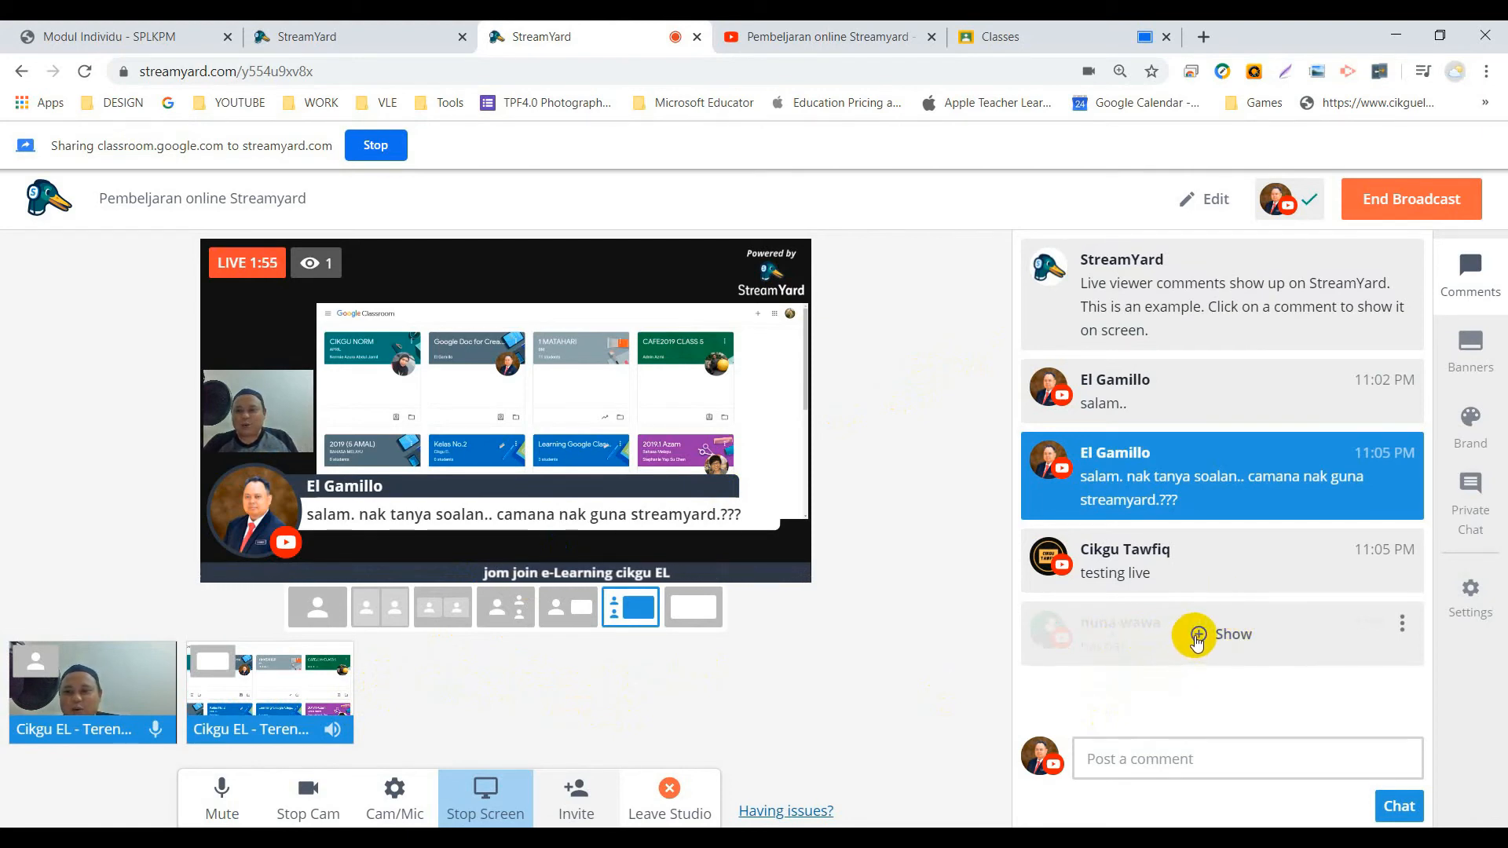
click(1198, 636)
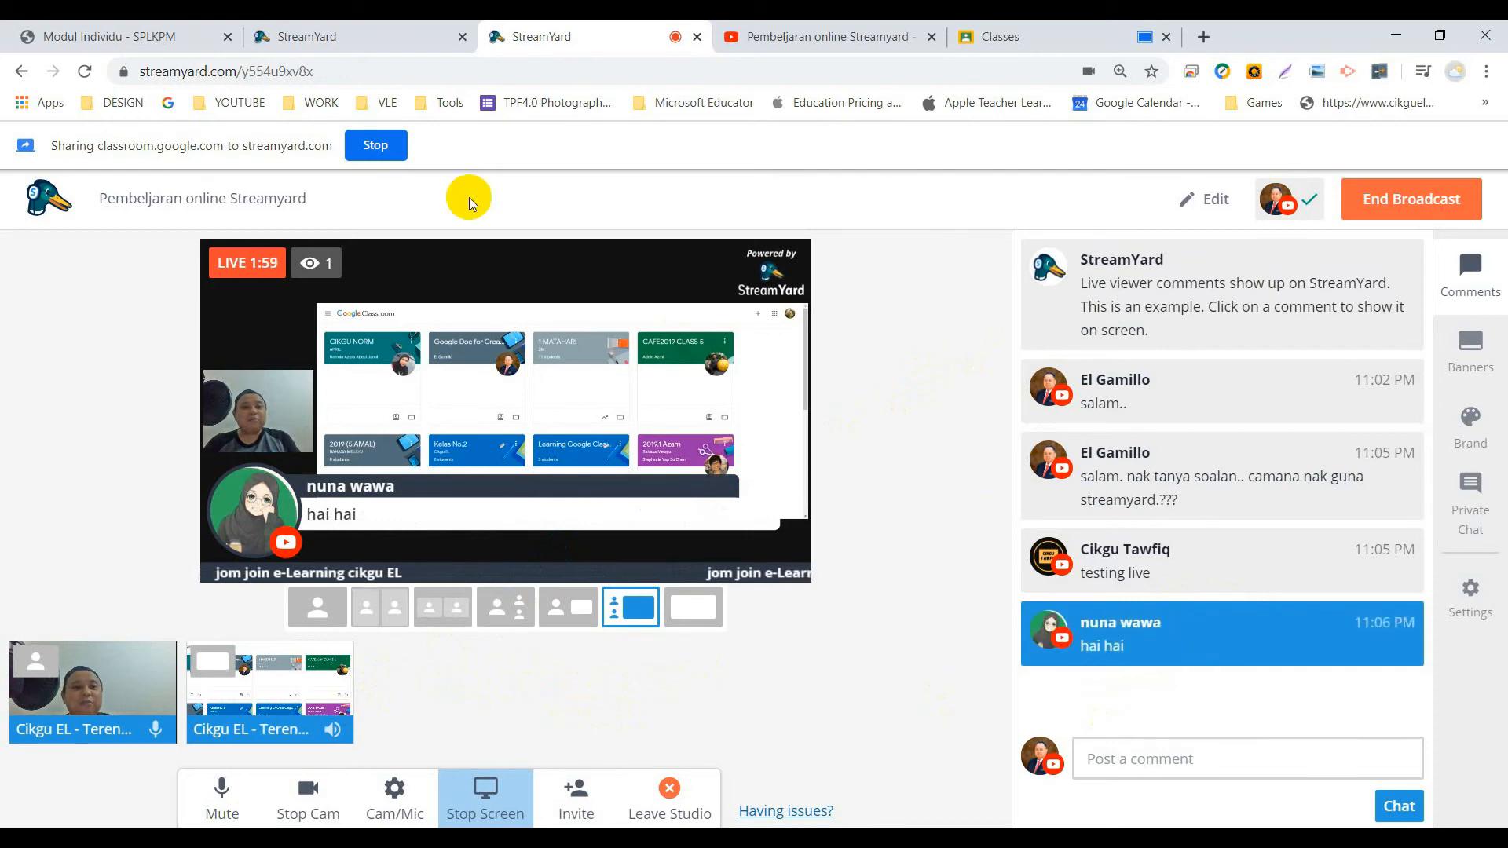
click(781, 39)
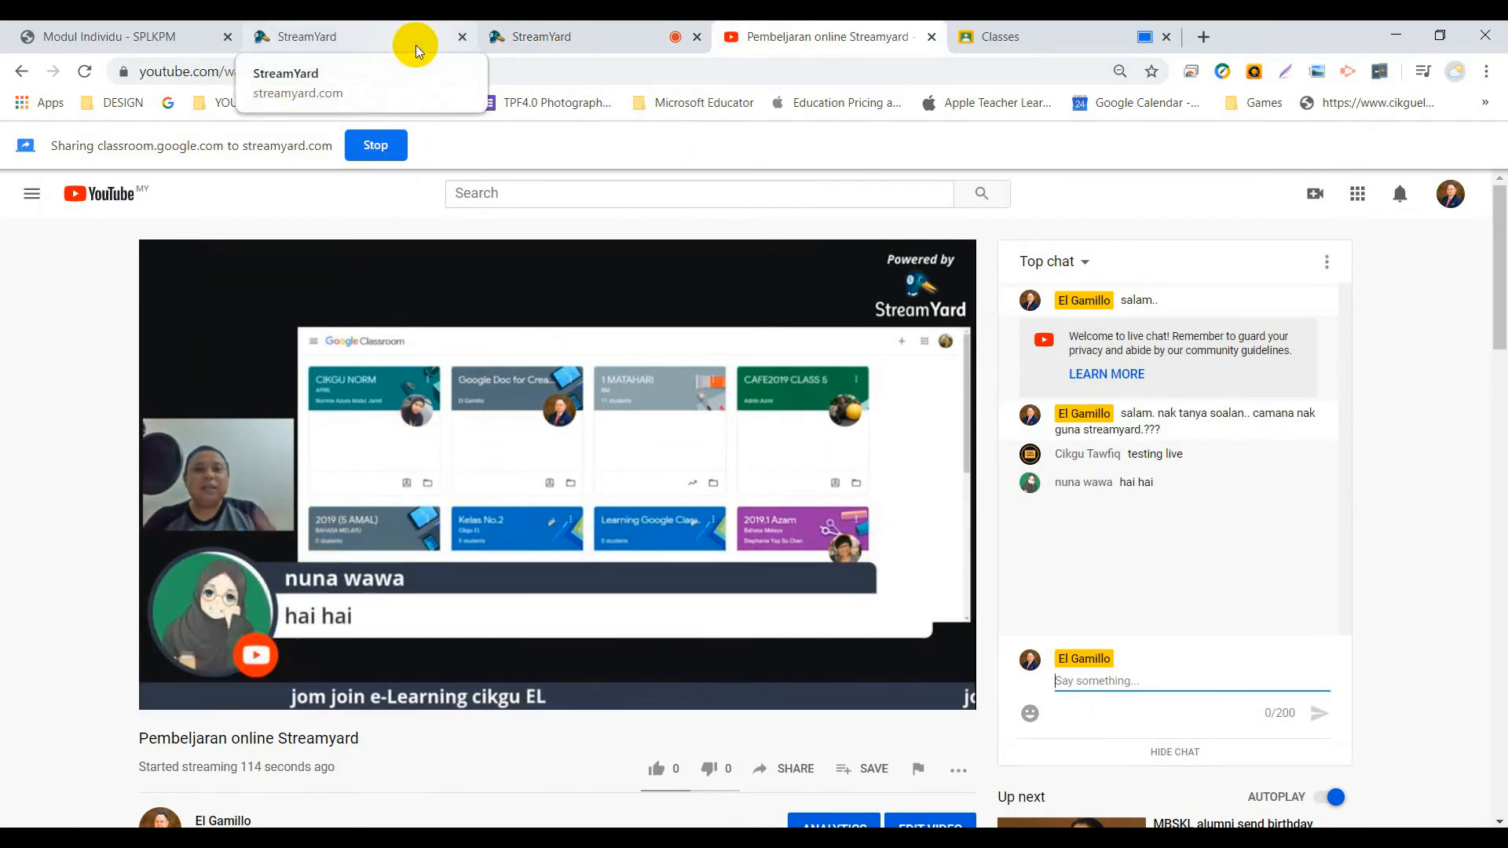
click(592, 41)
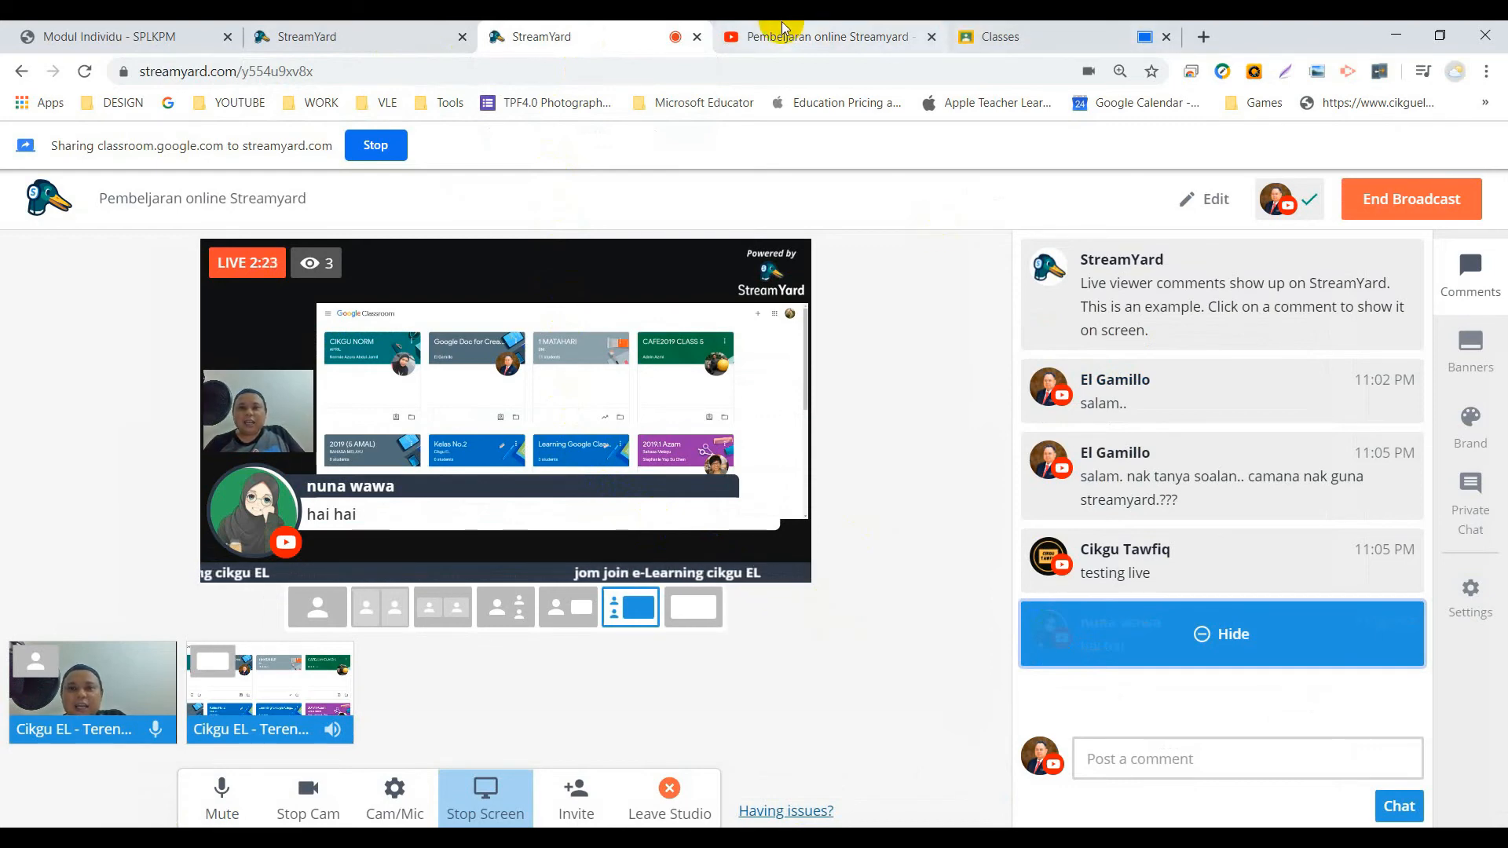
click(782, 47)
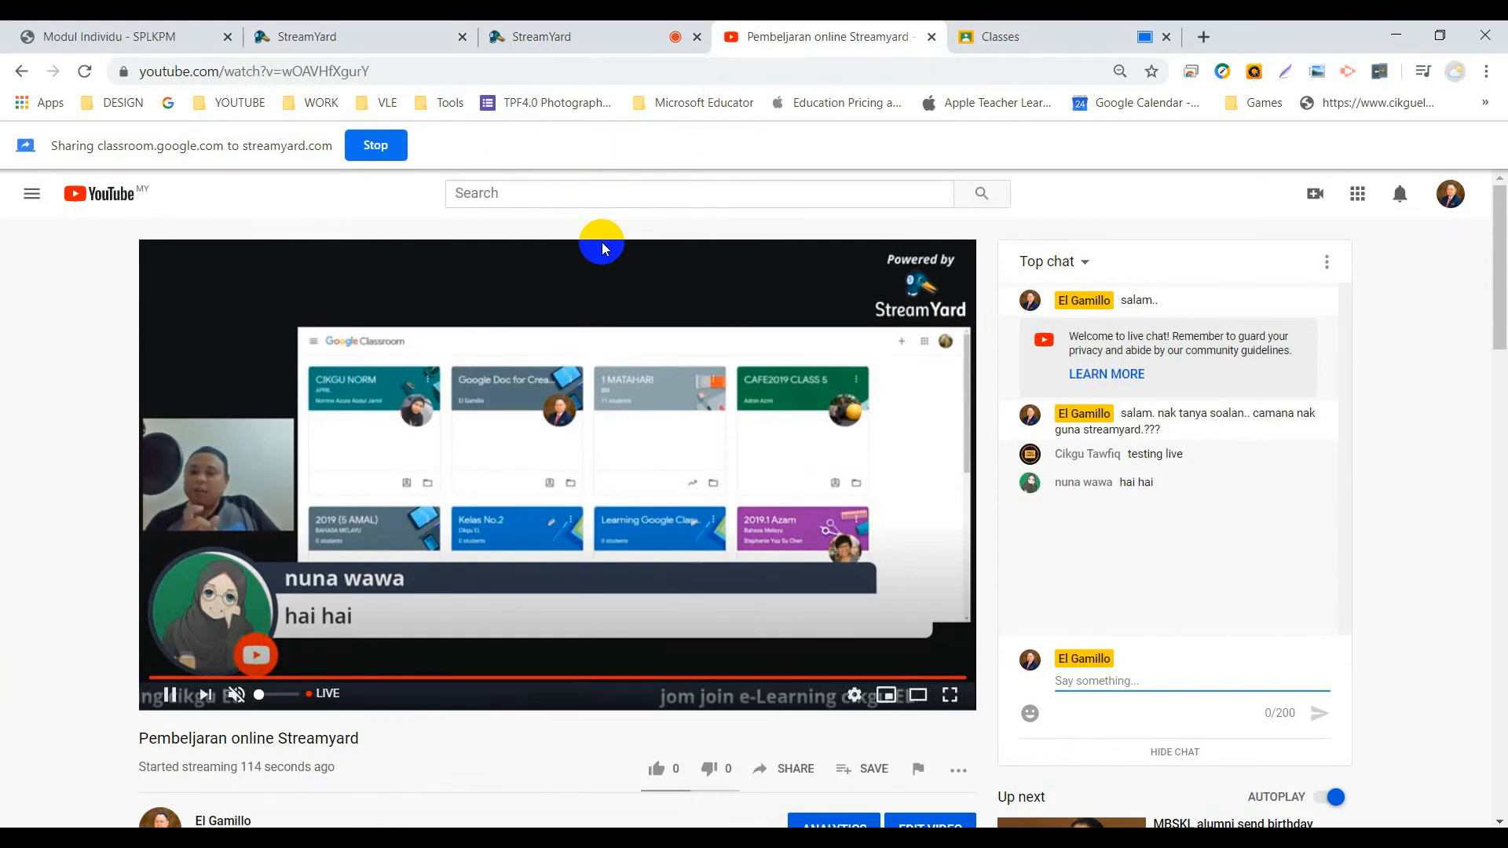
click(566, 36)
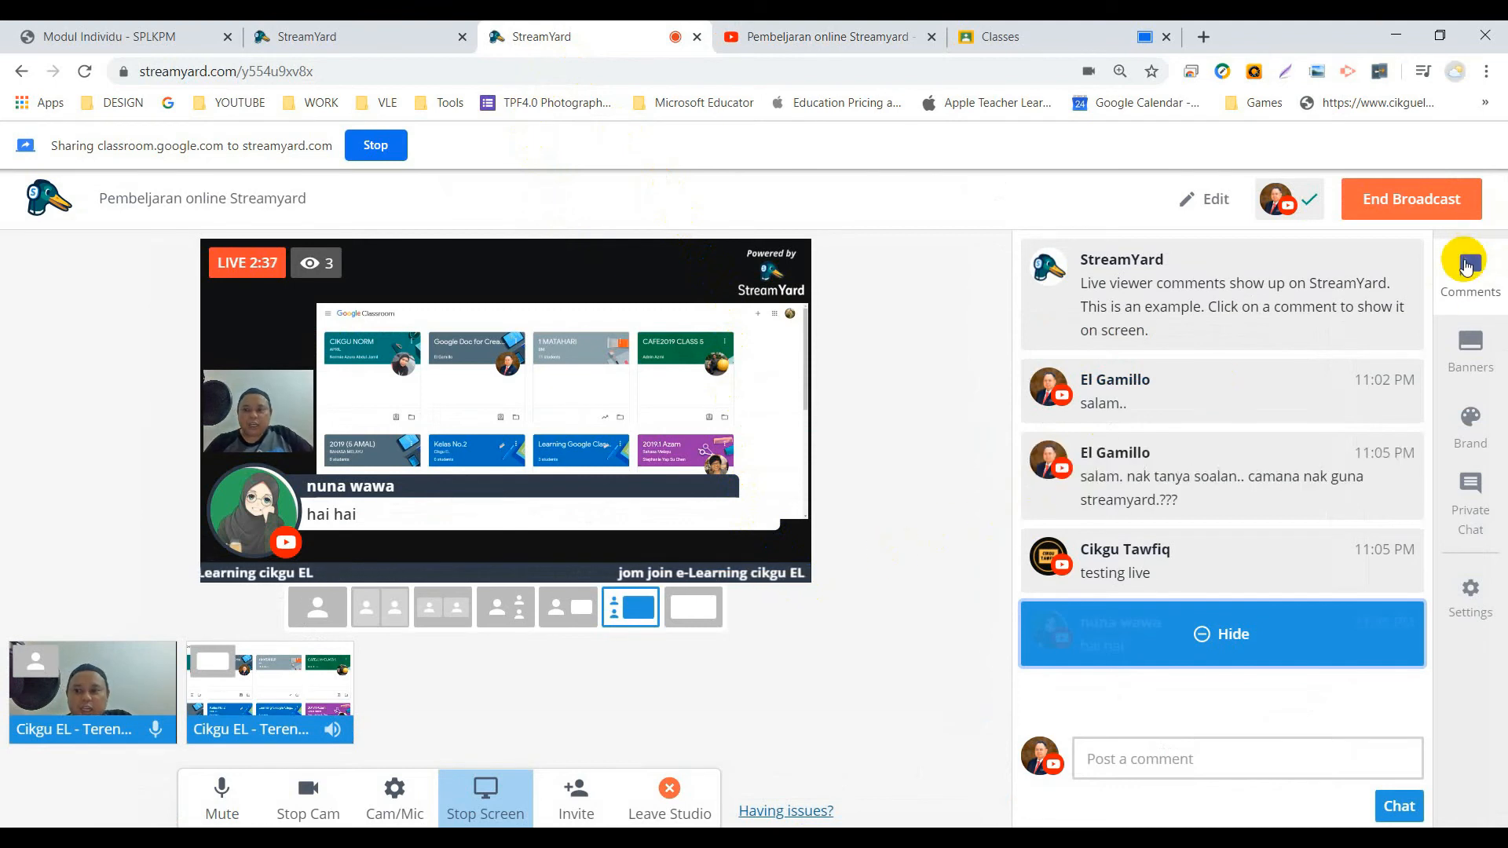
Step: Try to upload a custom logo in the brand settings and show the sample StreamYard overlay on the stream
click(1469, 354)
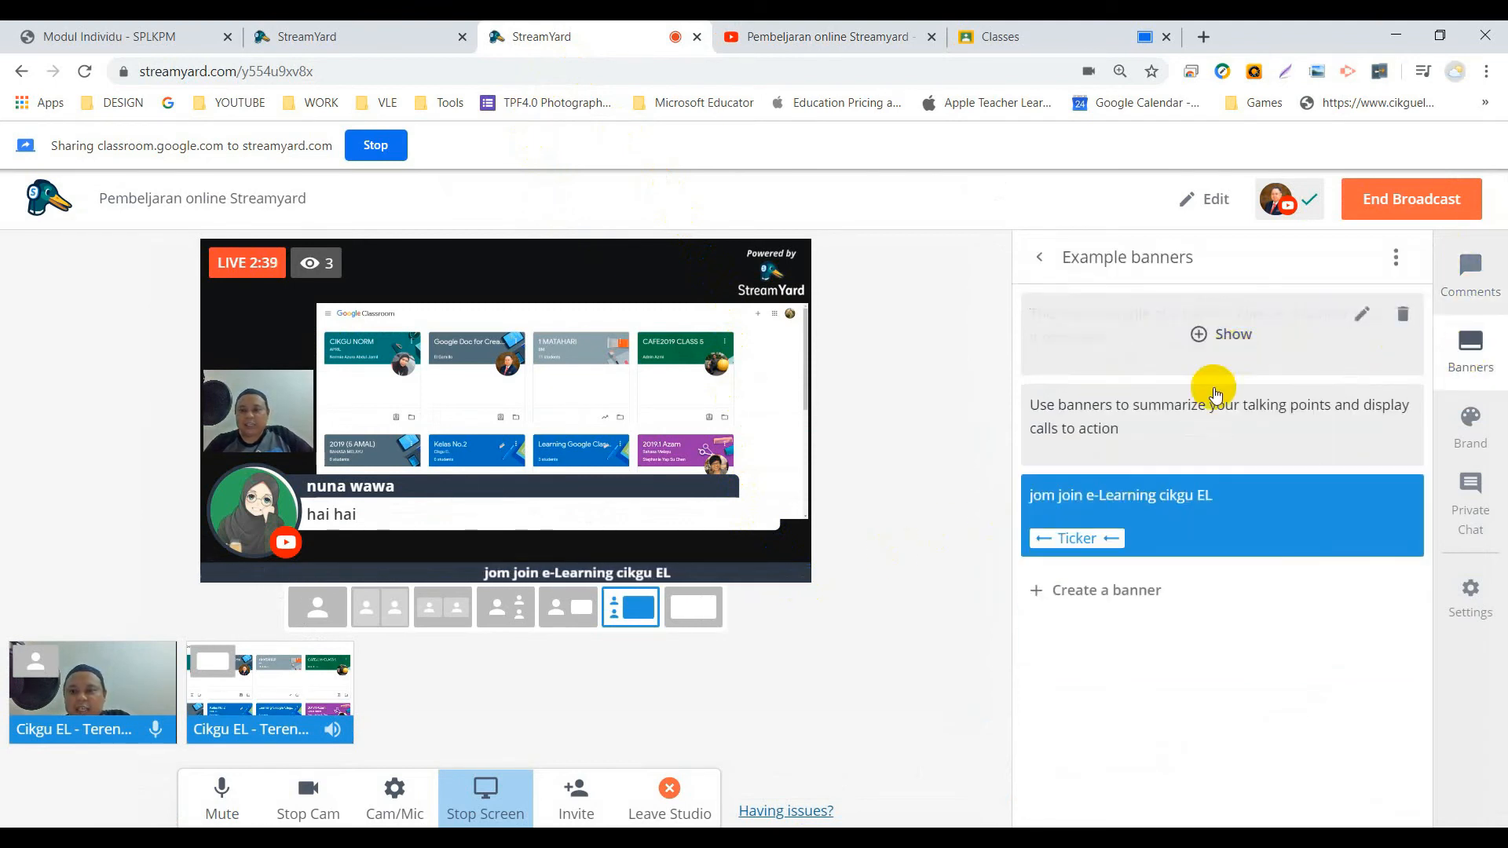
click(1469, 428)
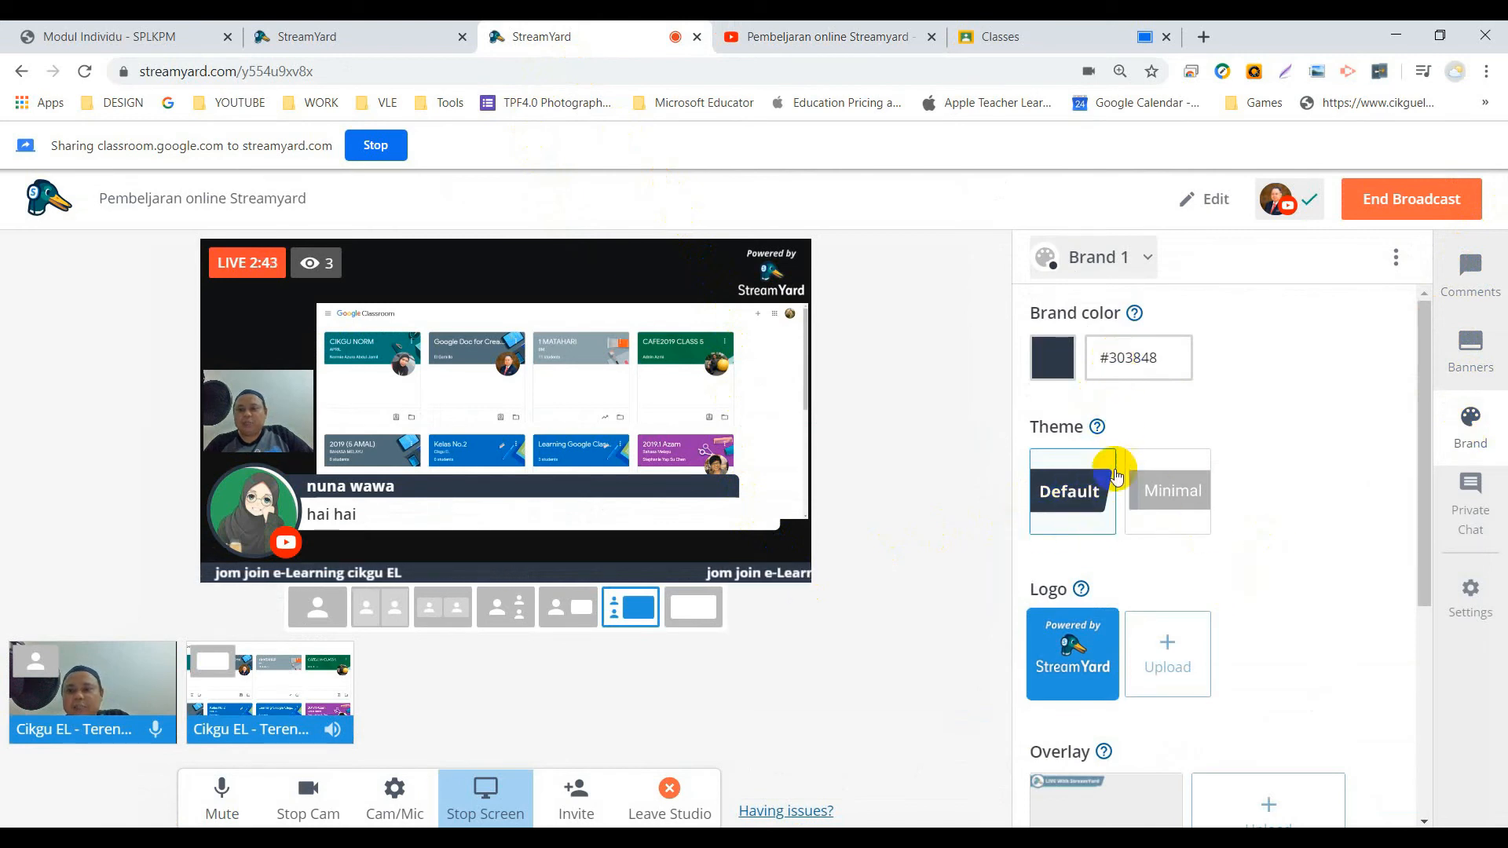
scroll(1111, 471, down, 1)
click(1166, 565)
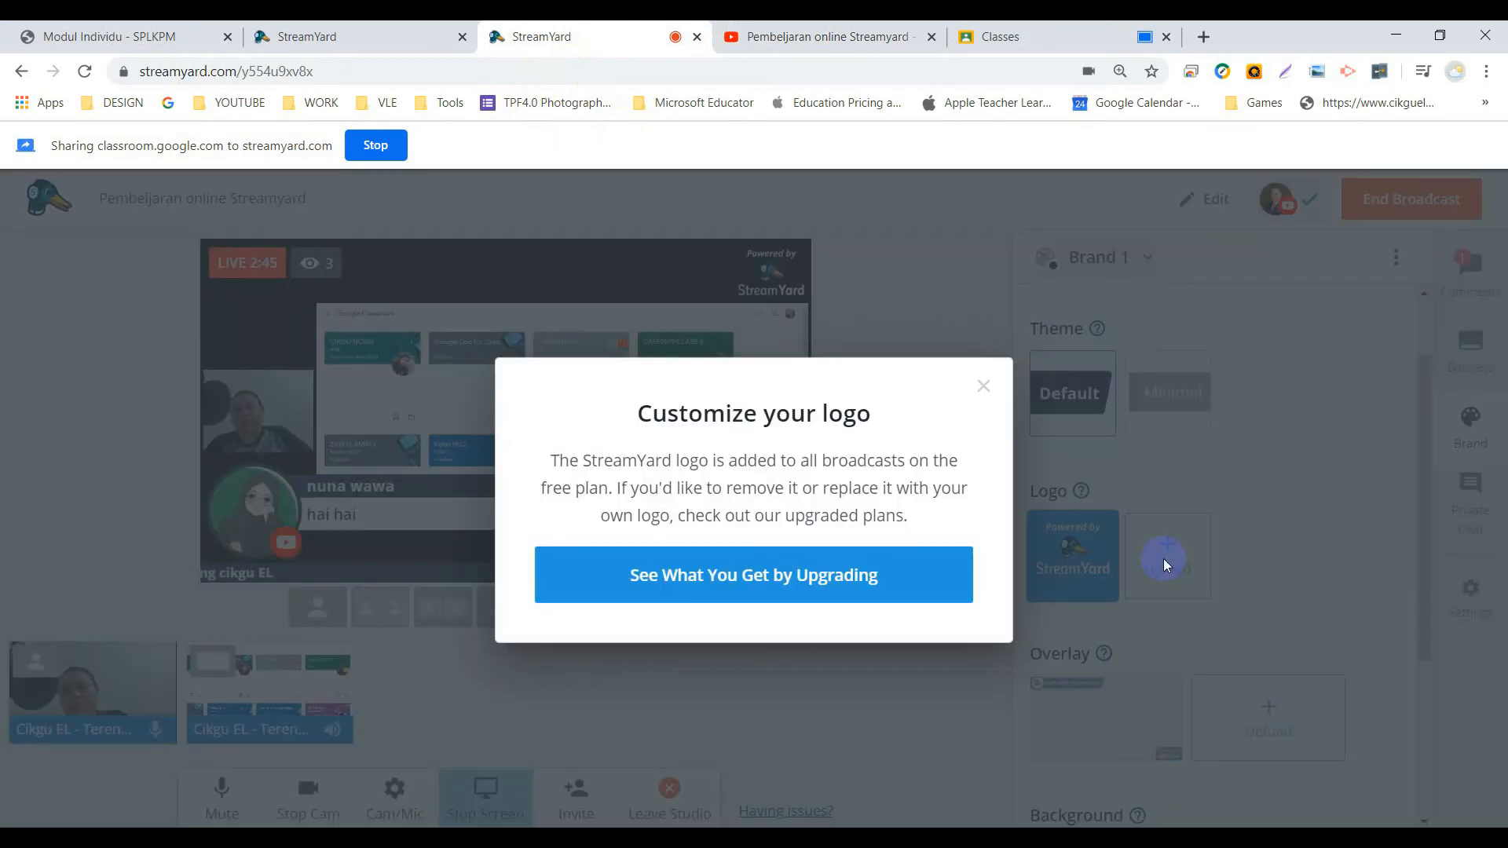
click(982, 387)
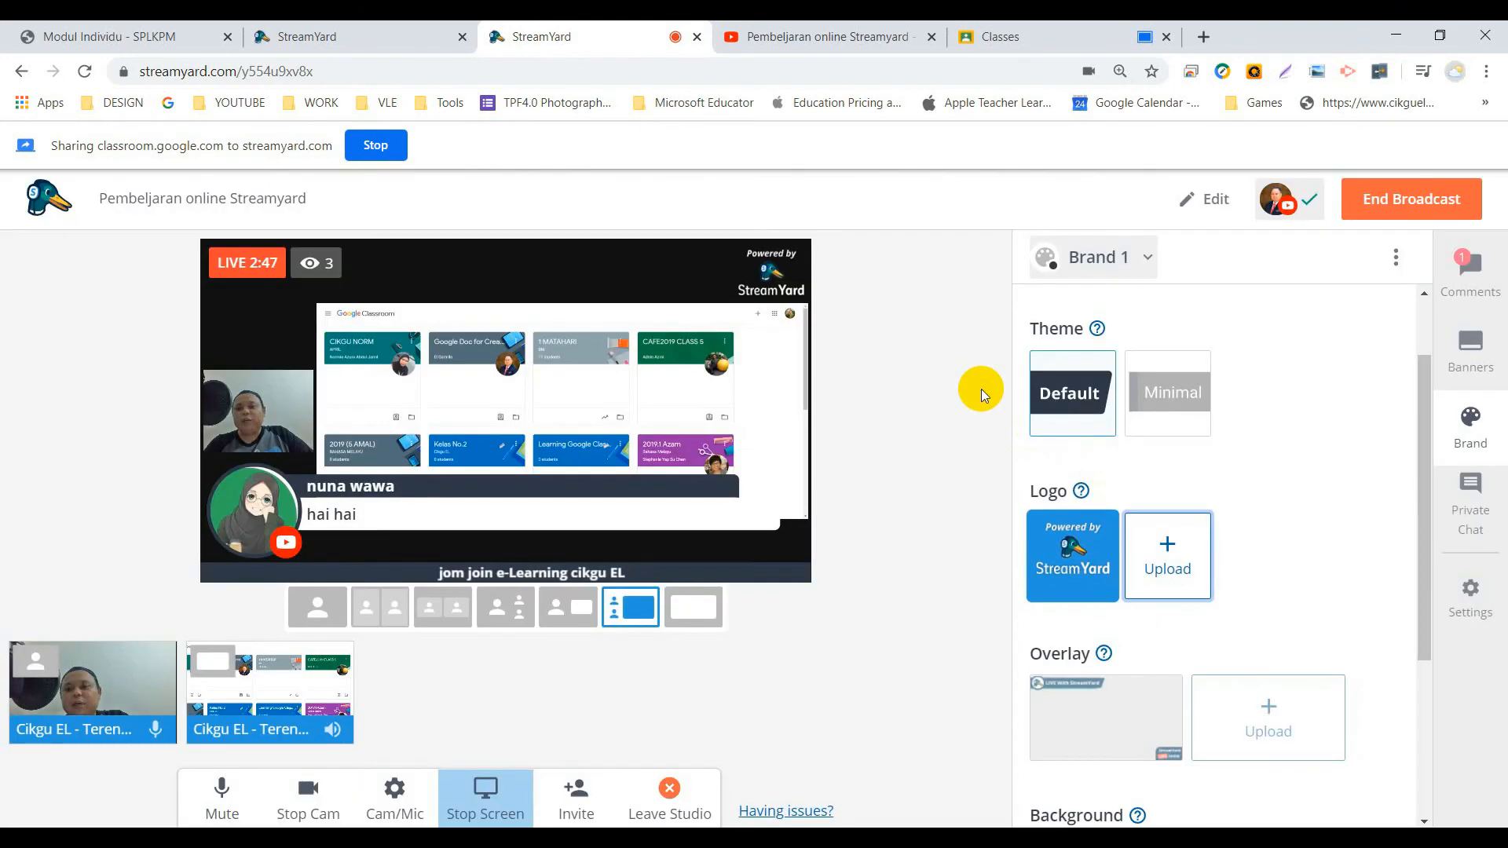
scroll(1131, 495, down, 2)
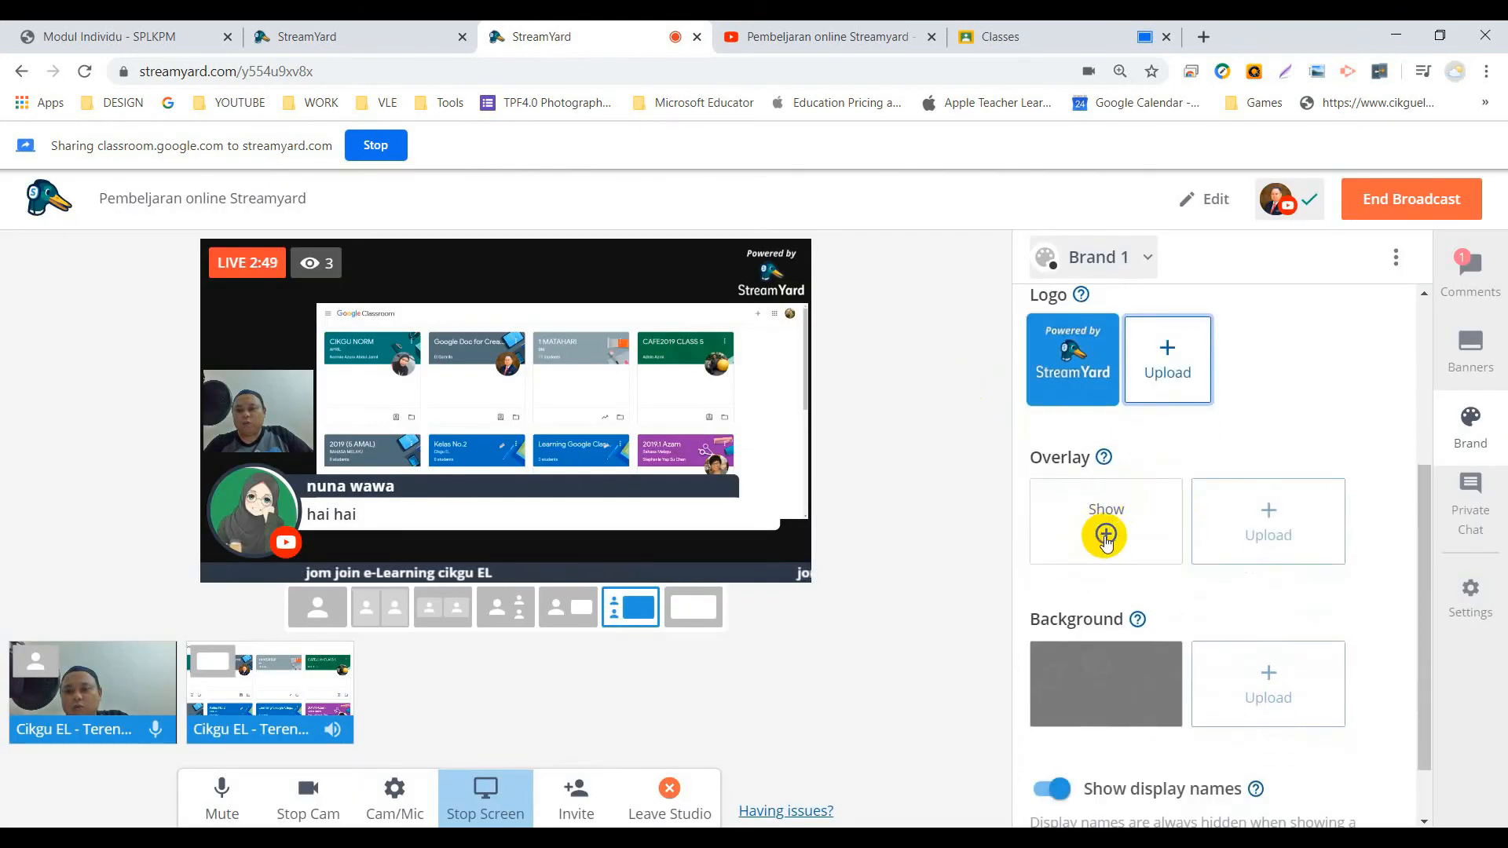
click(1106, 538)
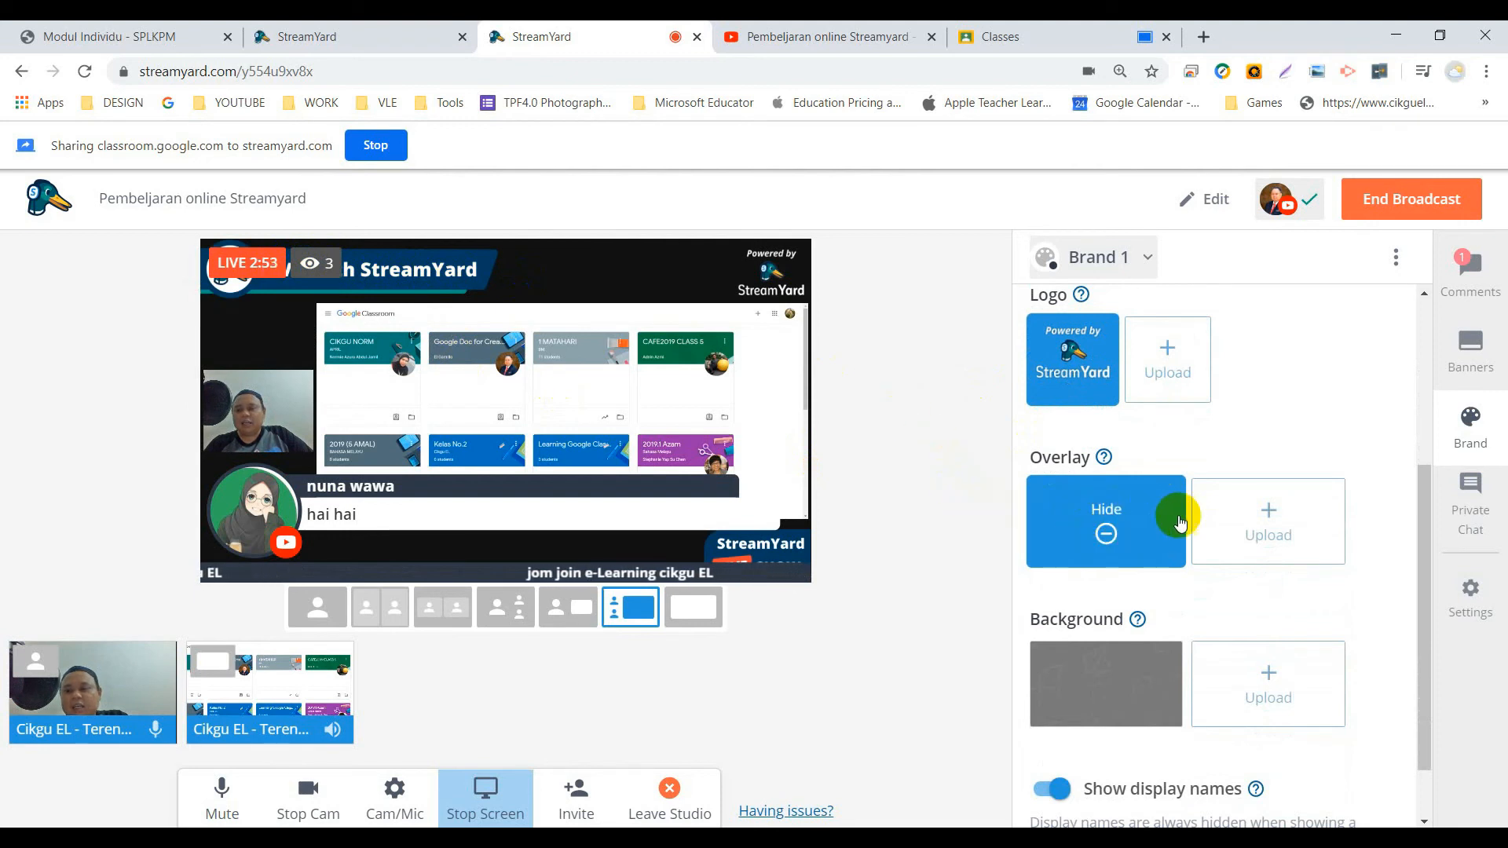
Step: Look over the background and display-name options in the brand settings, and hide the "hai hai" comment from the stream
scroll(1269, 515, down, 1)
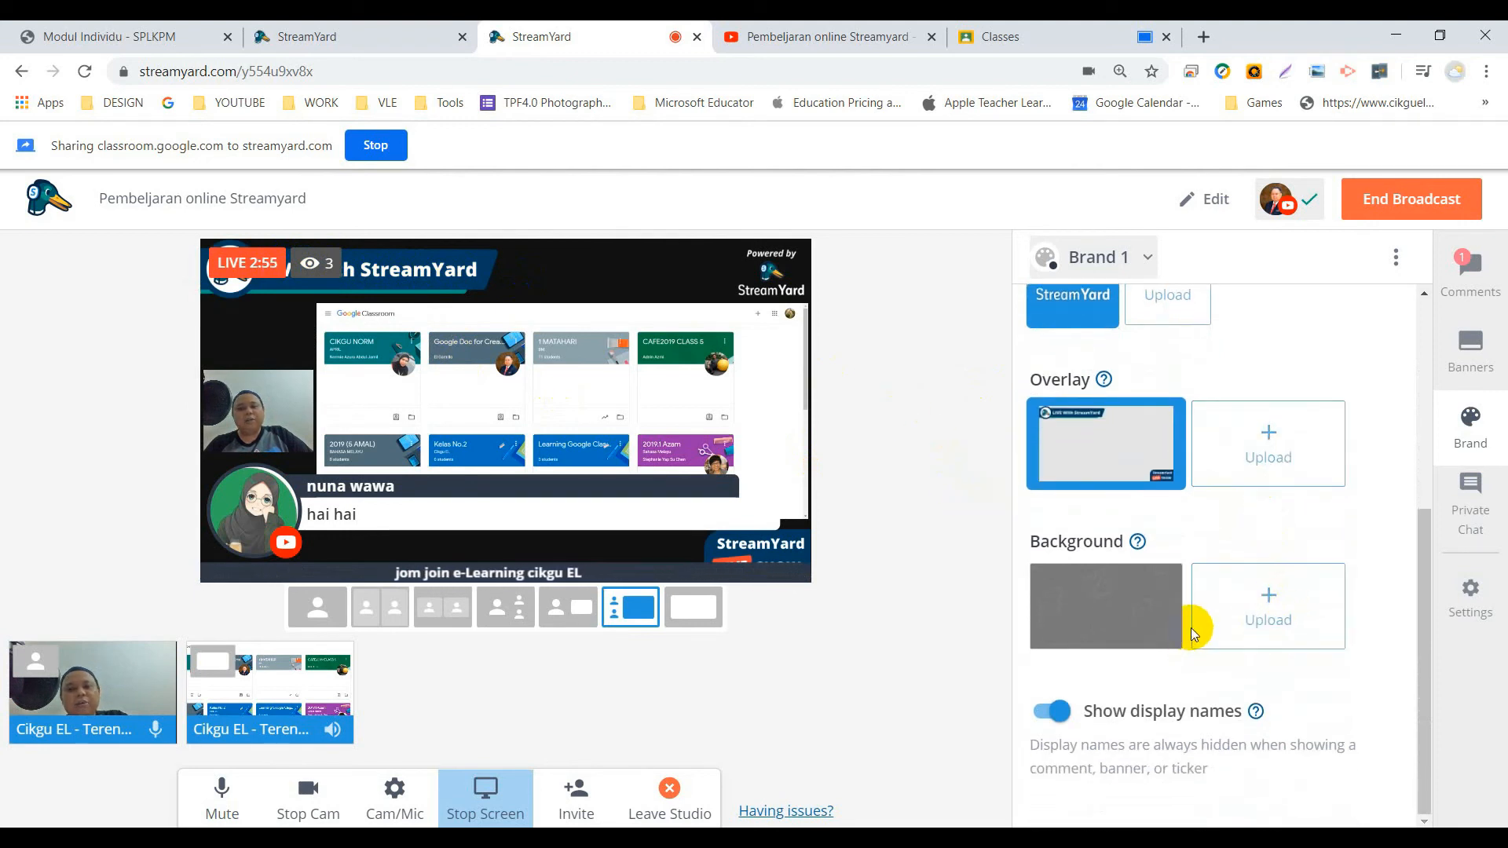
mouse_move(1034, 588)
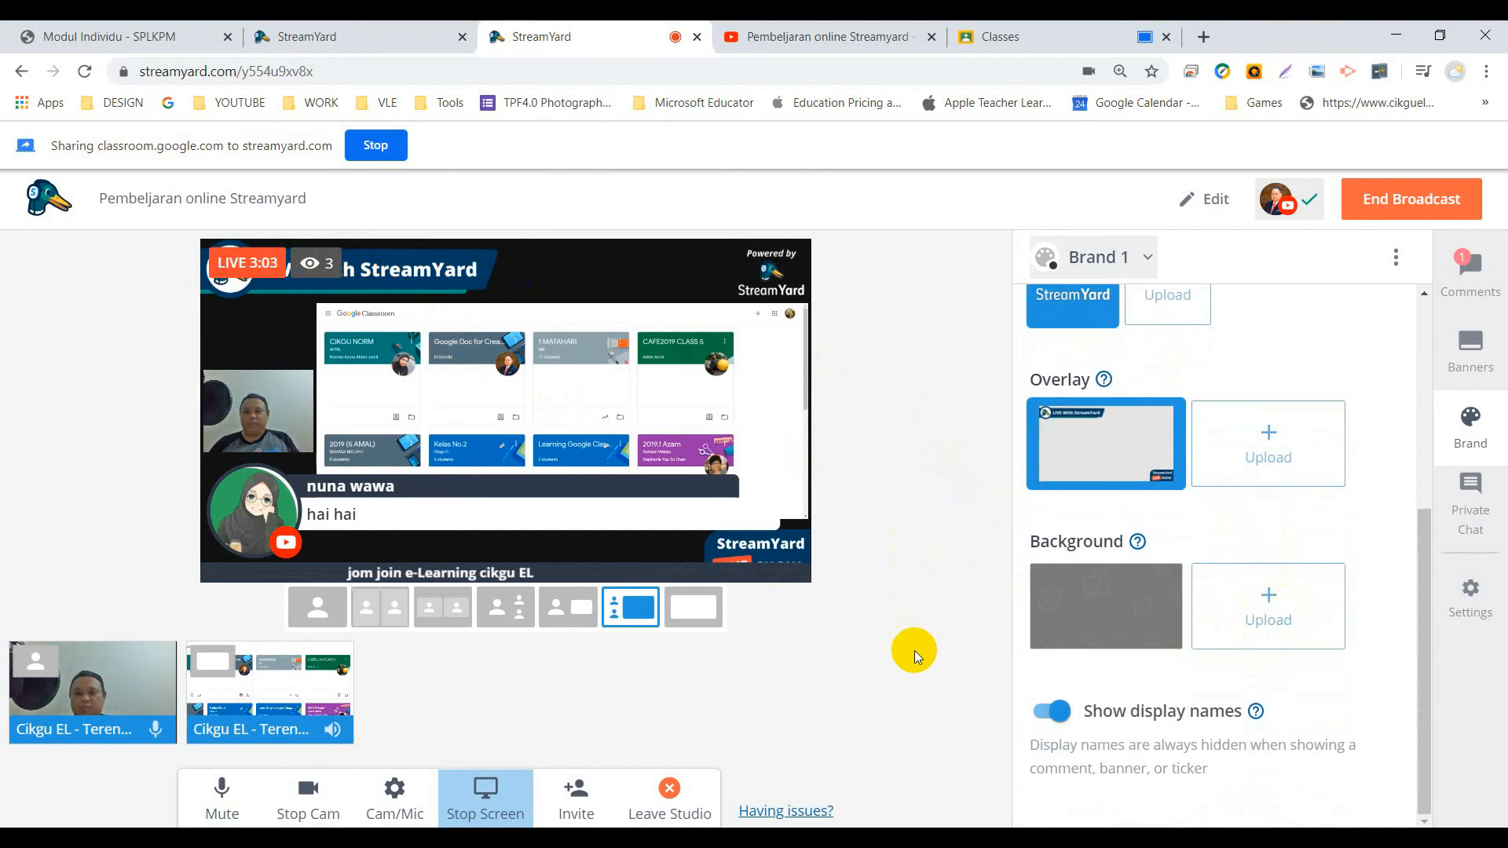
click(1466, 276)
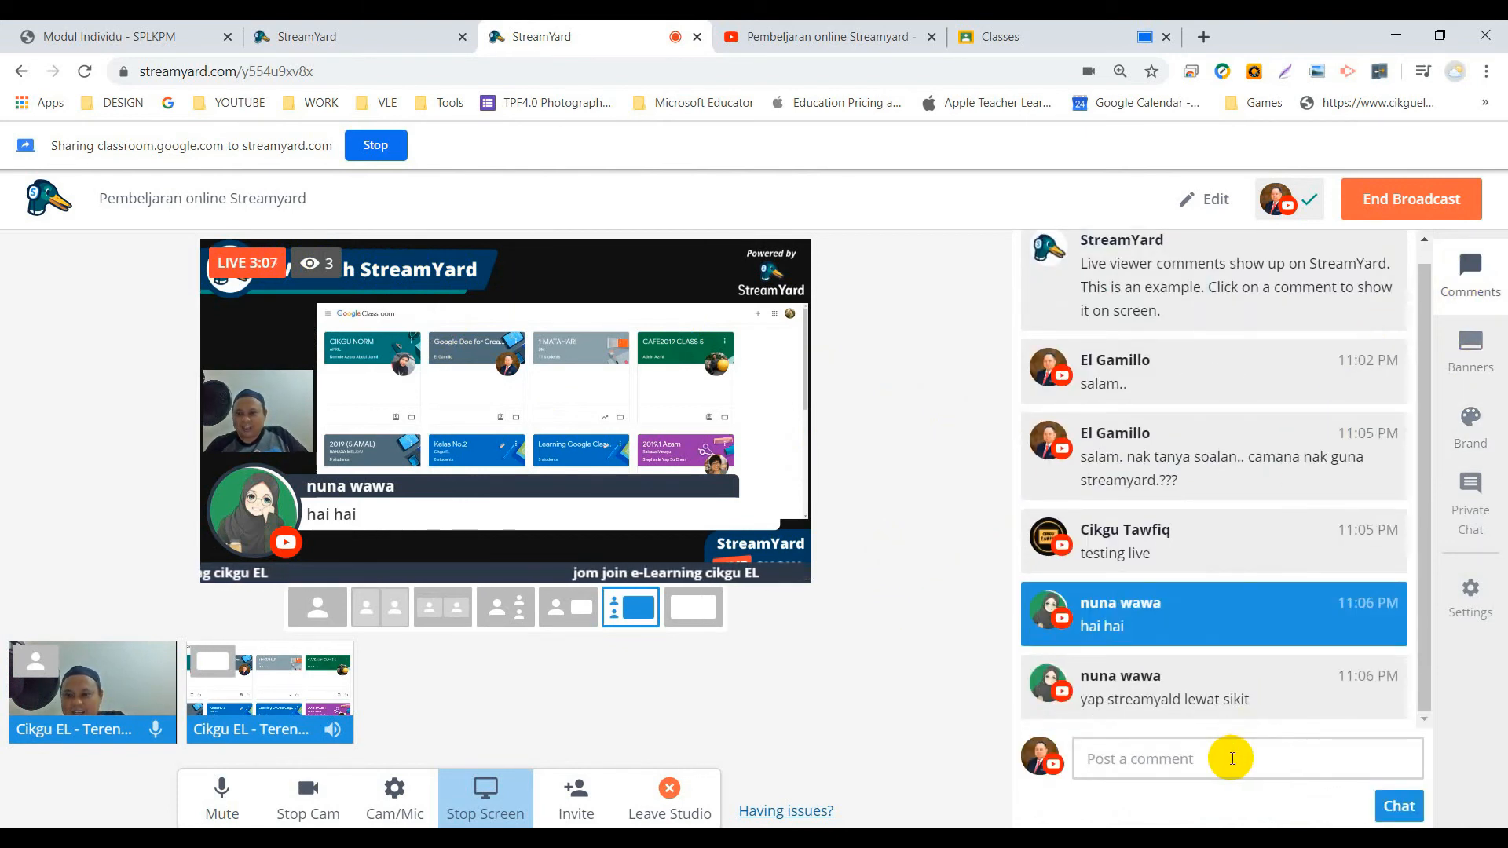
mouse_move(1187, 700)
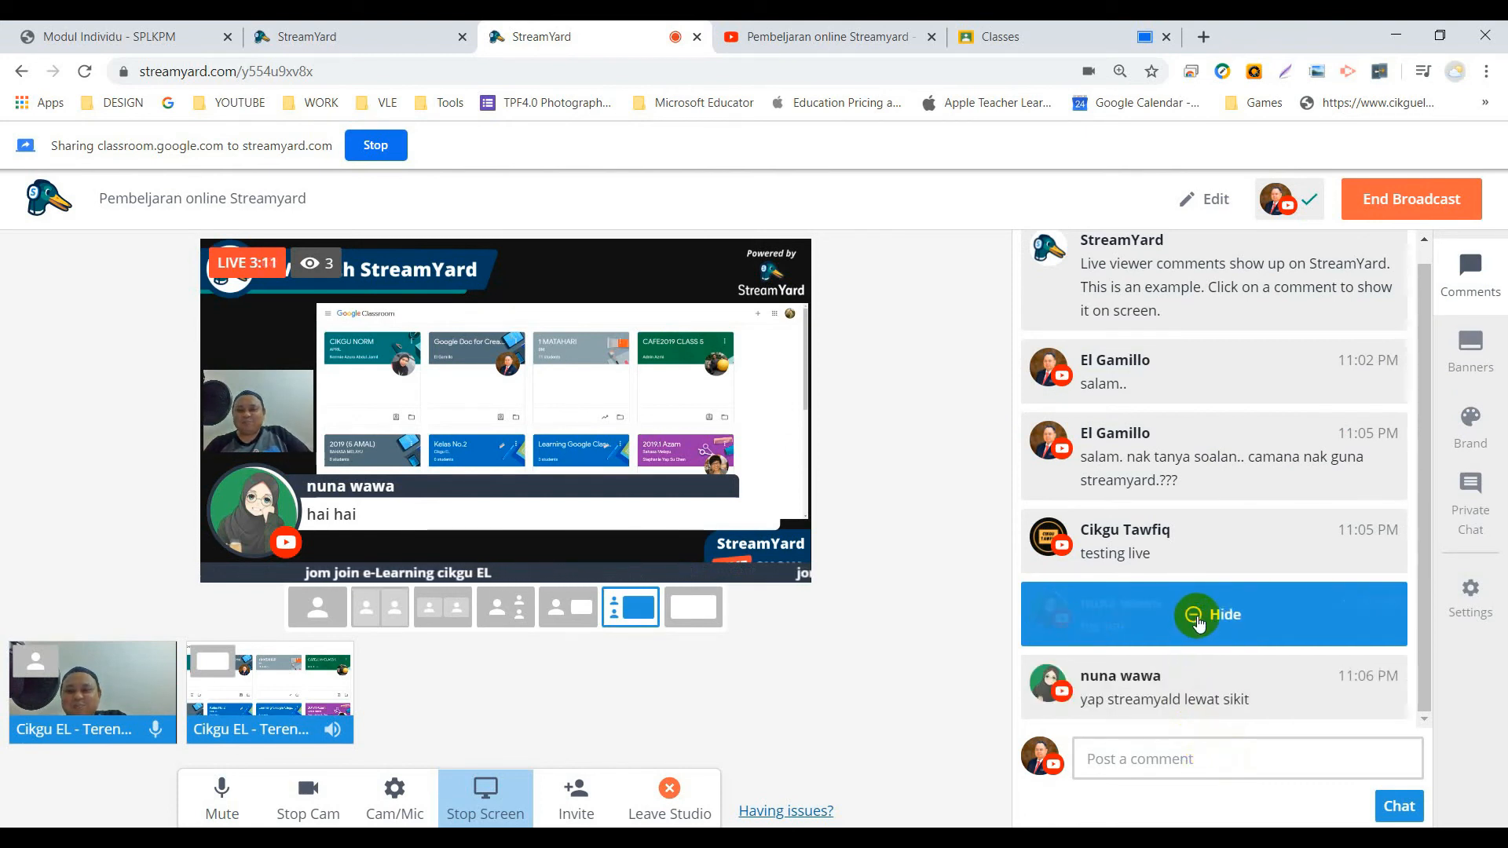
click(1196, 619)
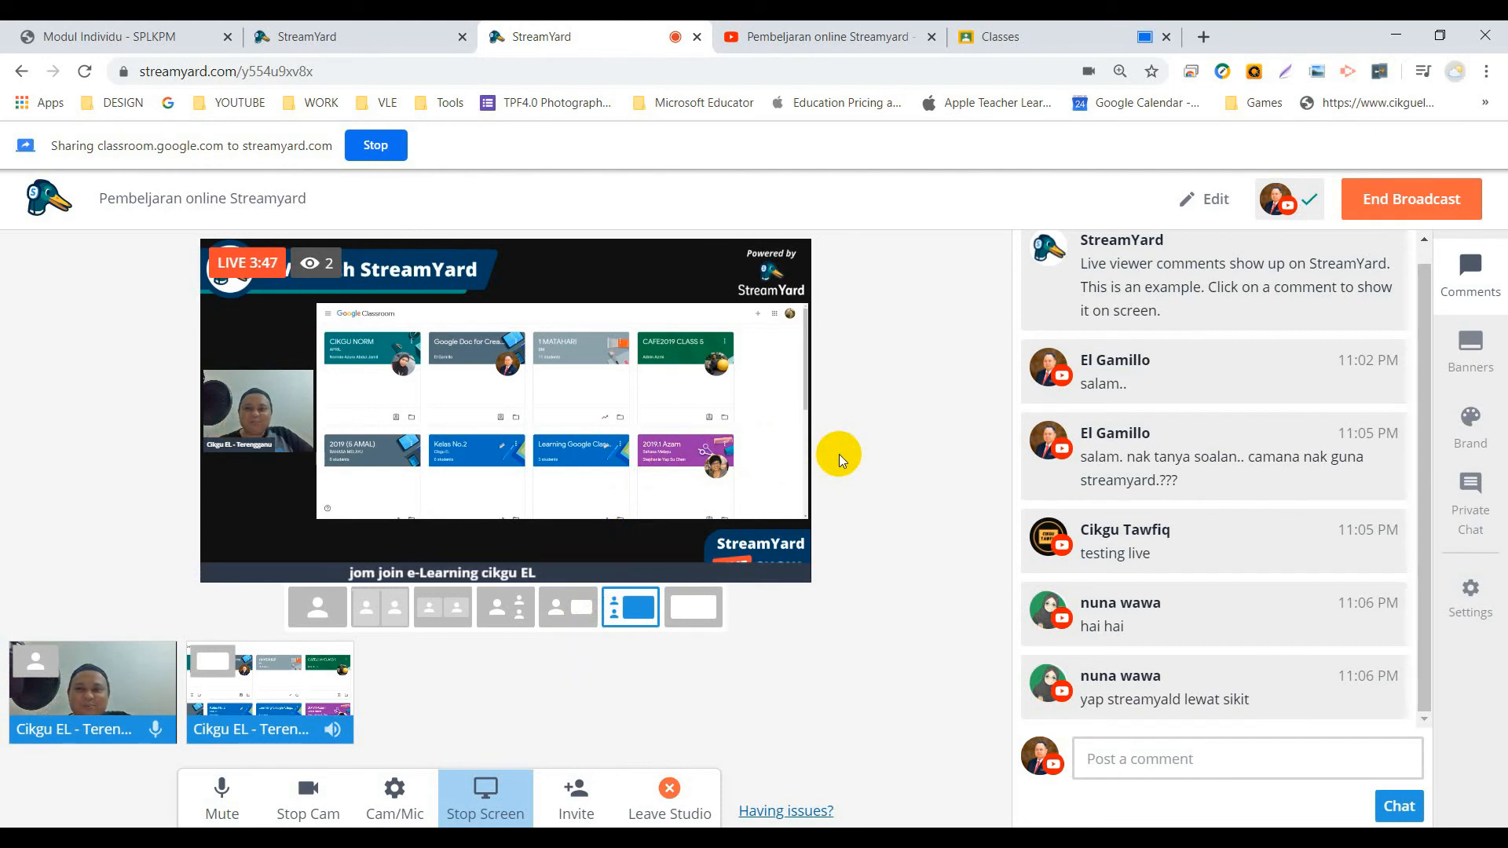
Step: End the broadcast, dismissing the feedback prompt, and switch to its YouTube watch page
click(1410, 202)
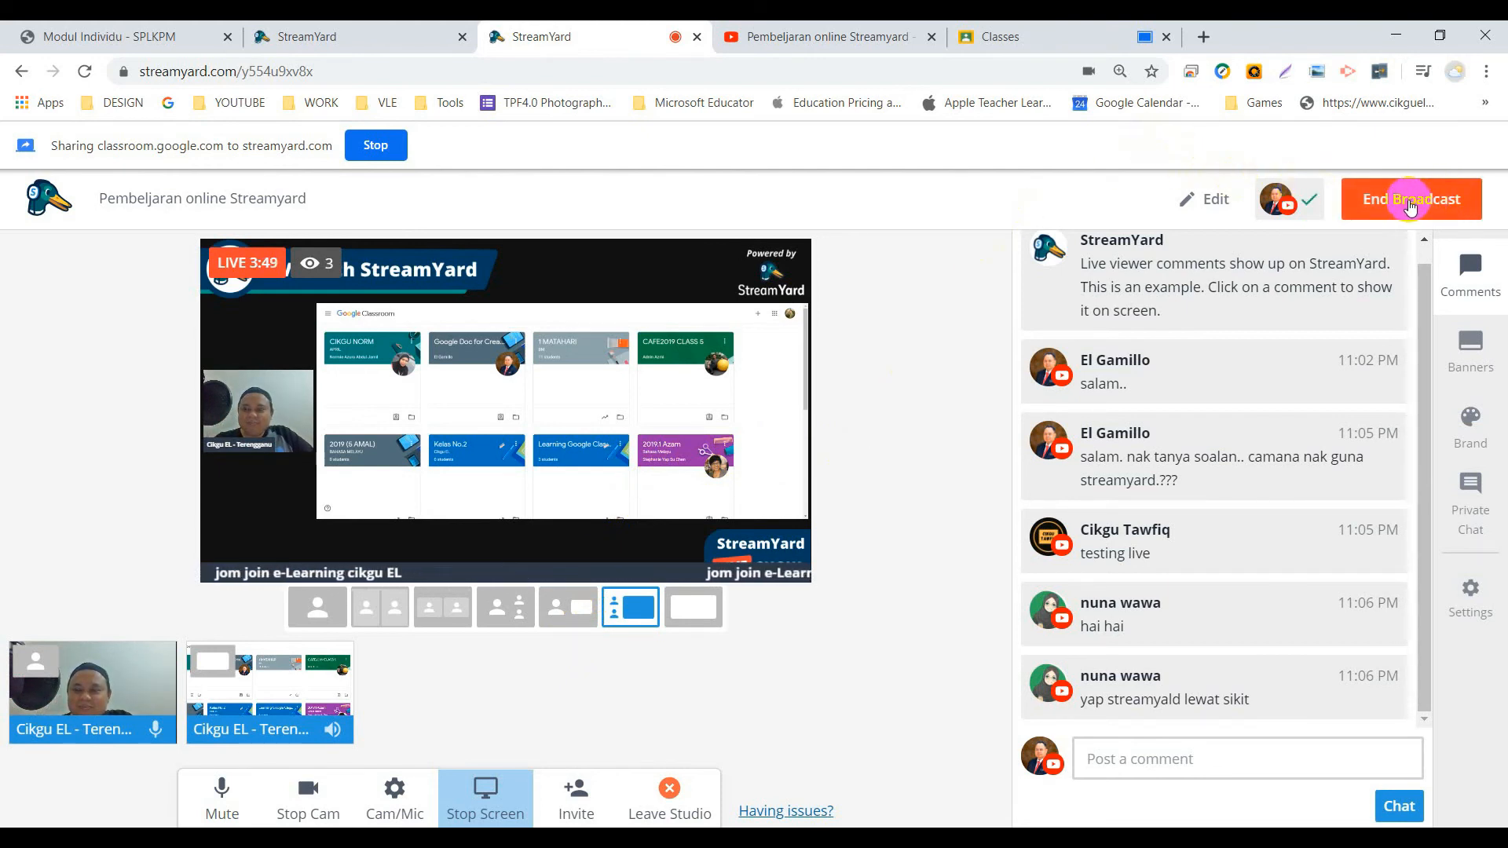
click(1339, 319)
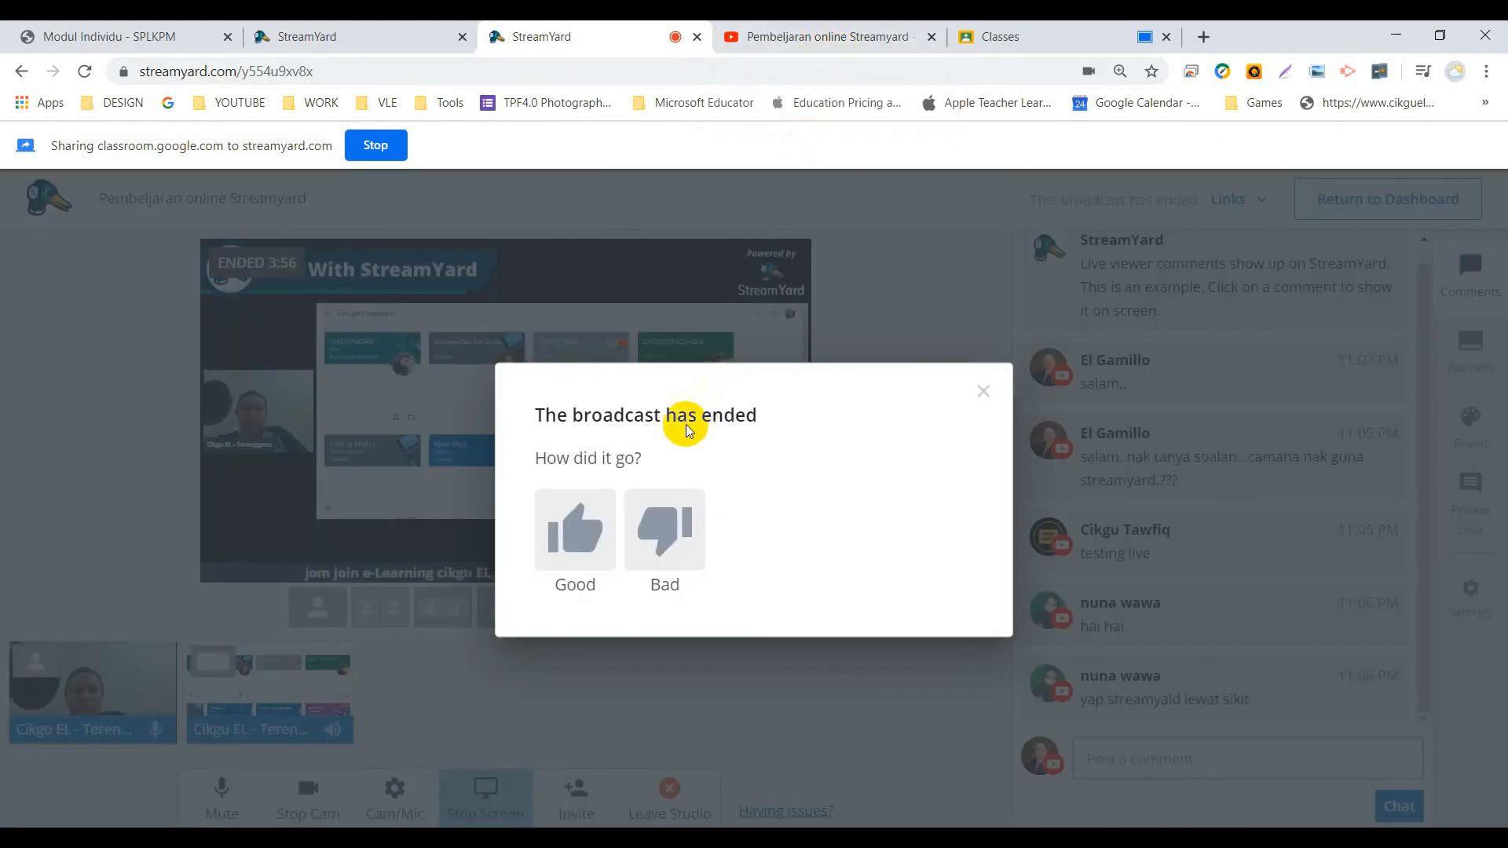
click(983, 391)
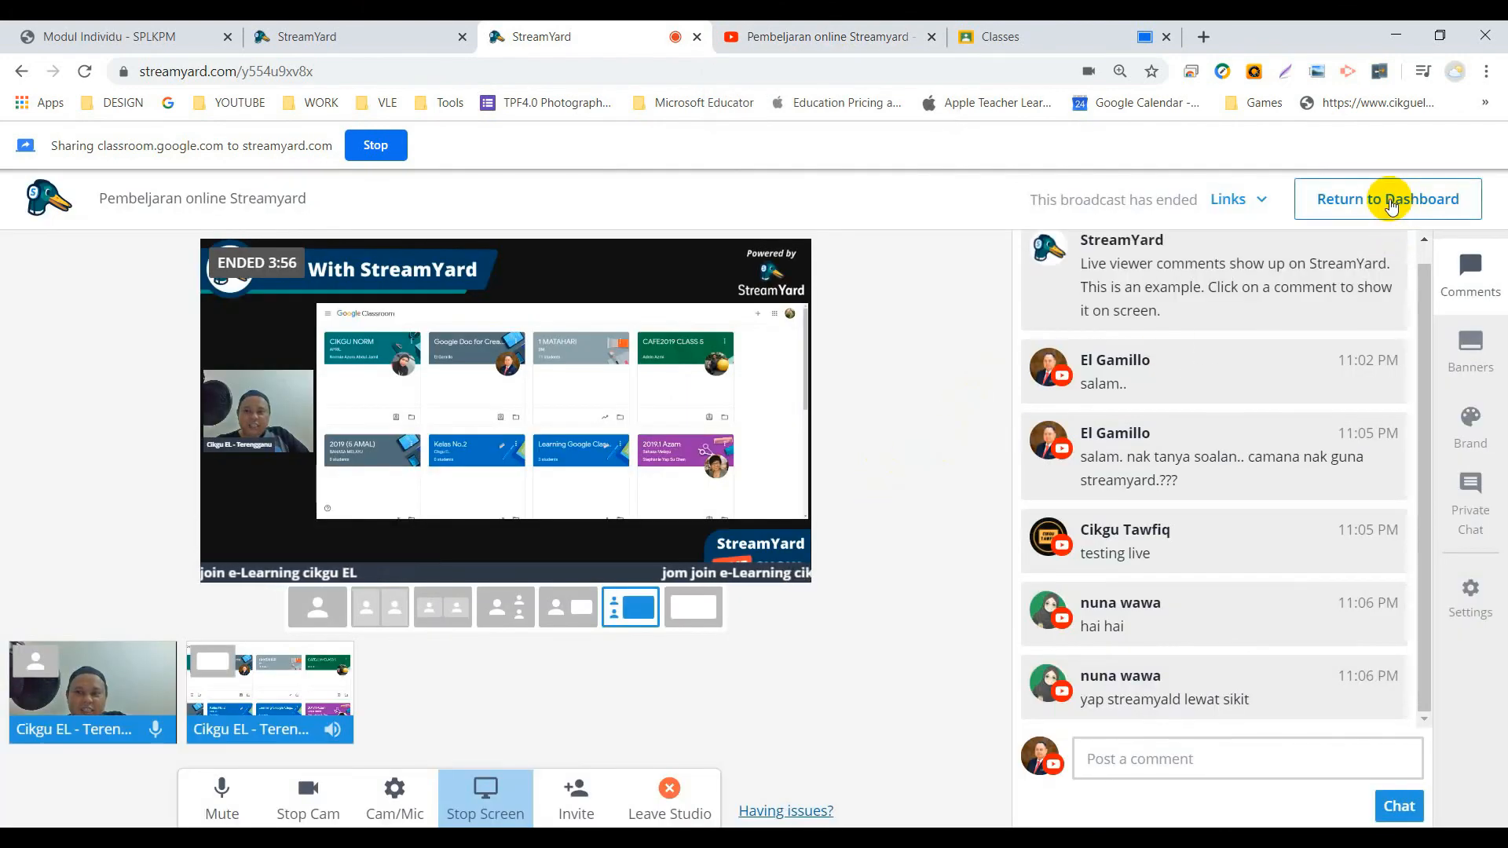
click(832, 36)
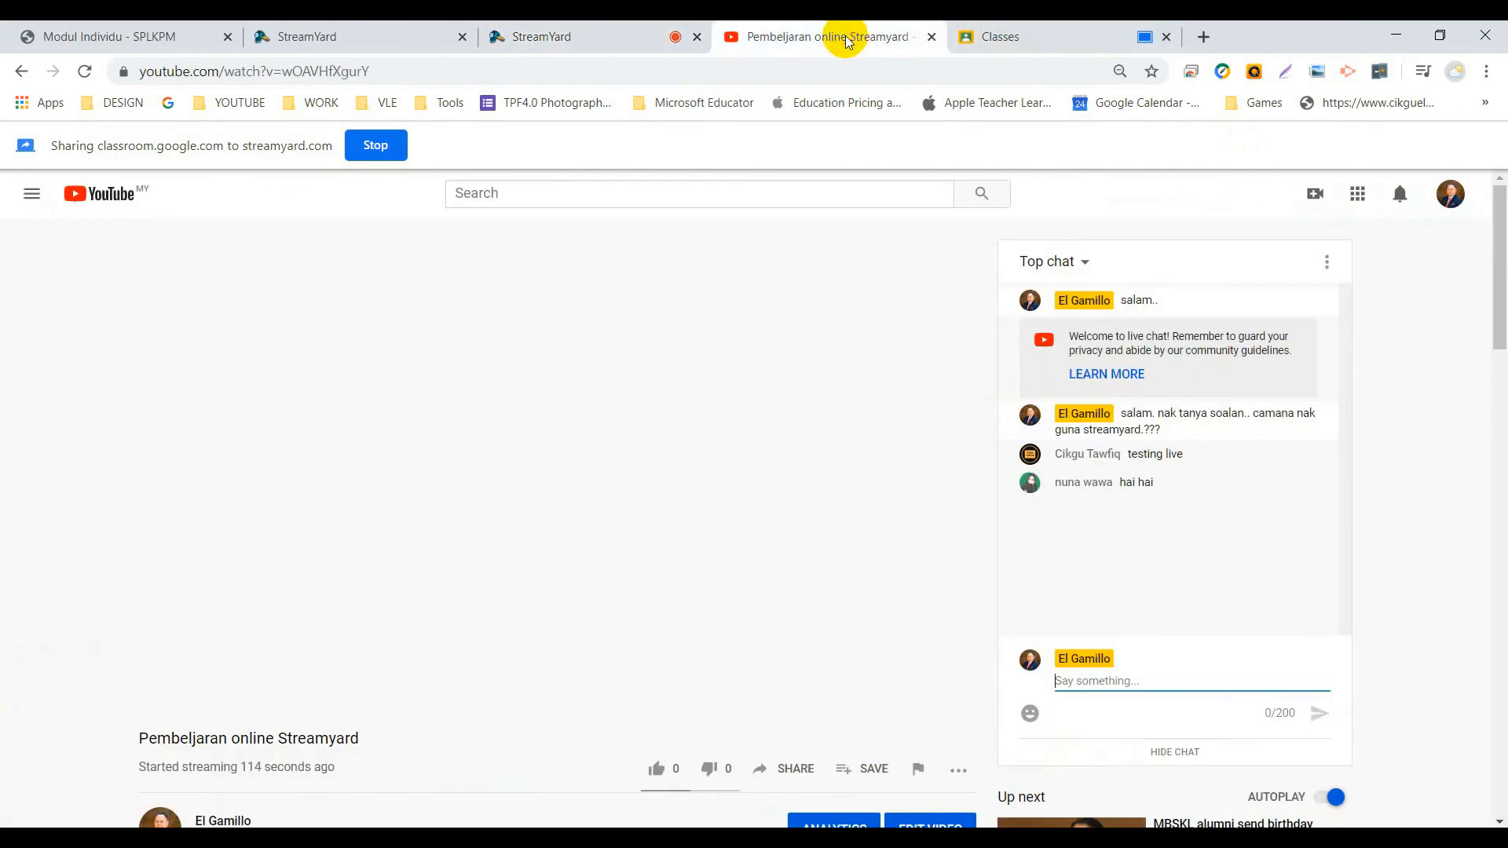
click(427, 481)
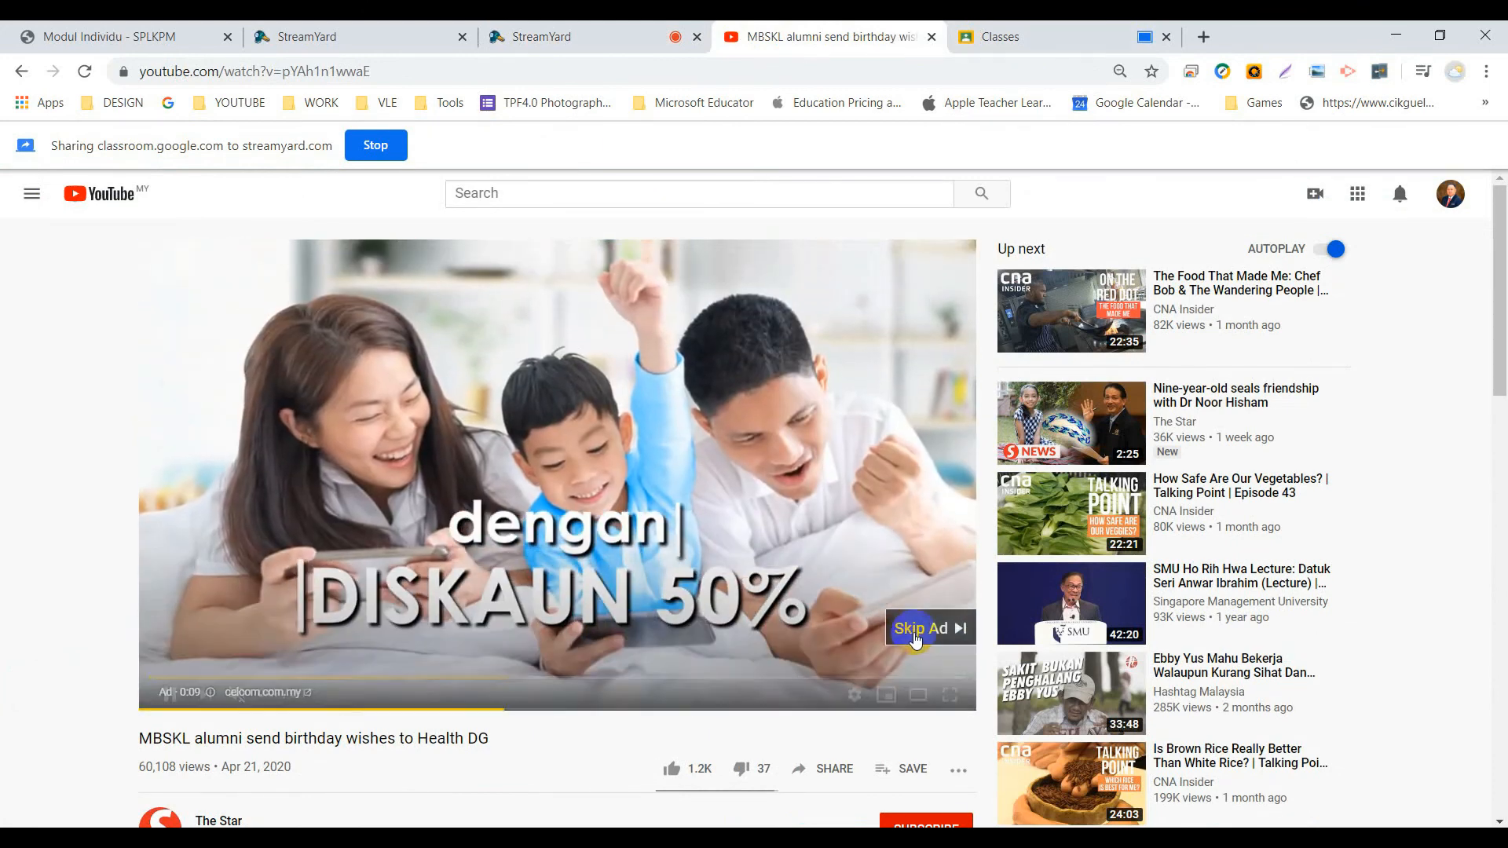
click(917, 636)
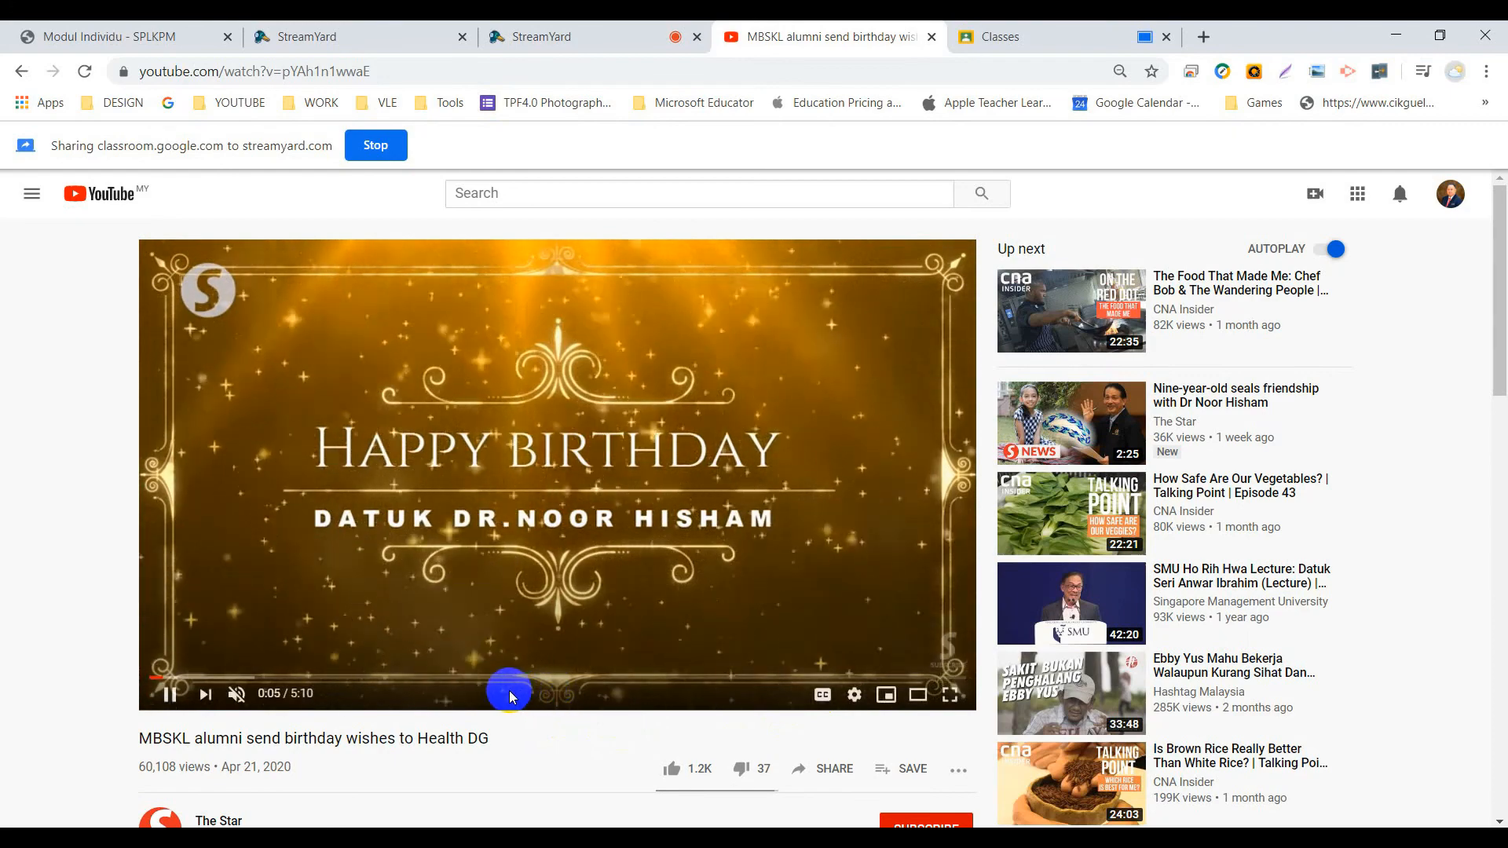
click(228, 672)
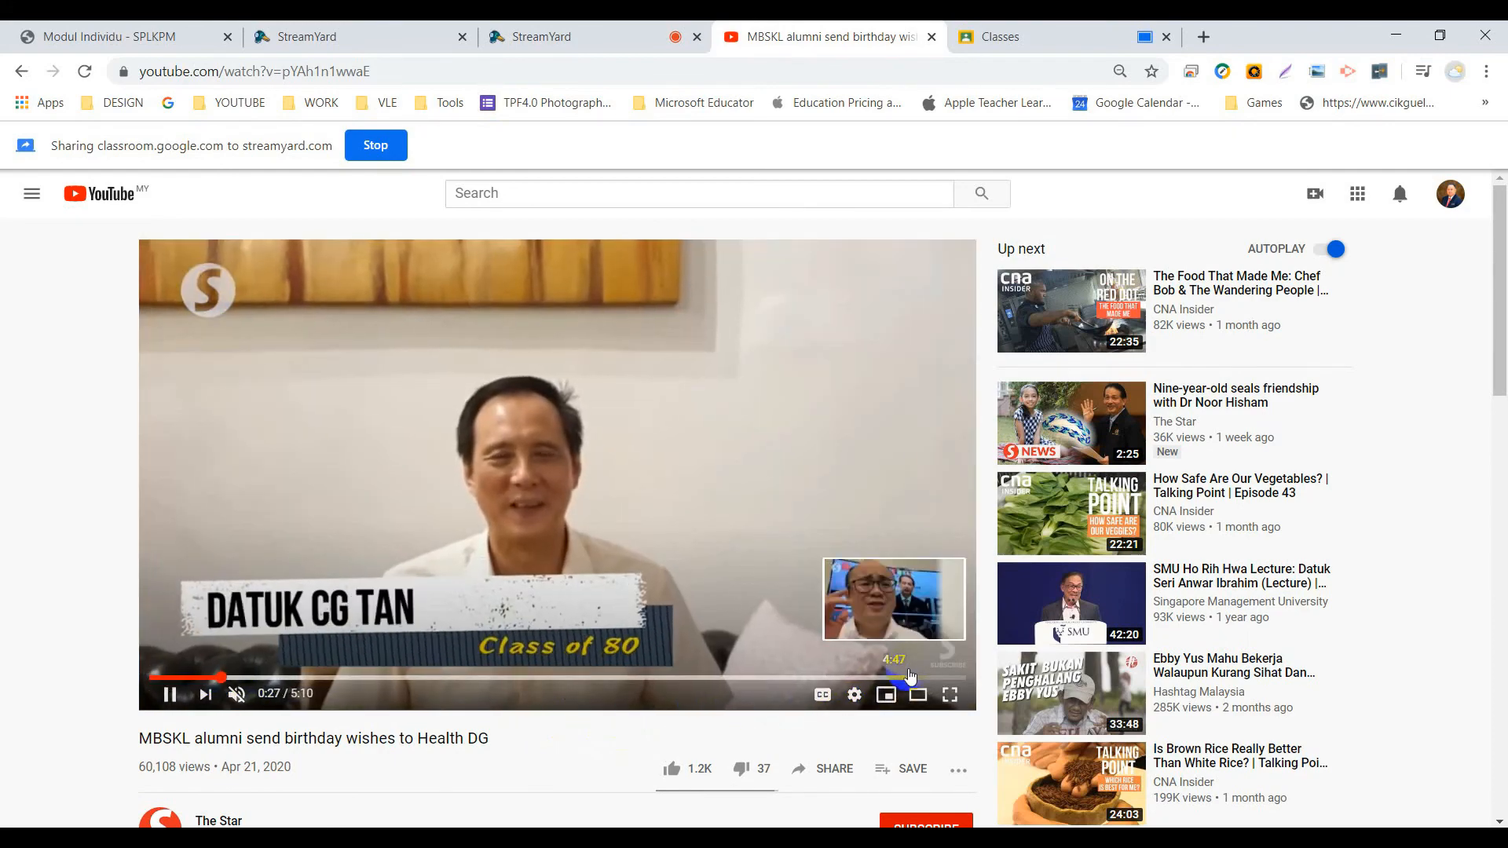
click(910, 675)
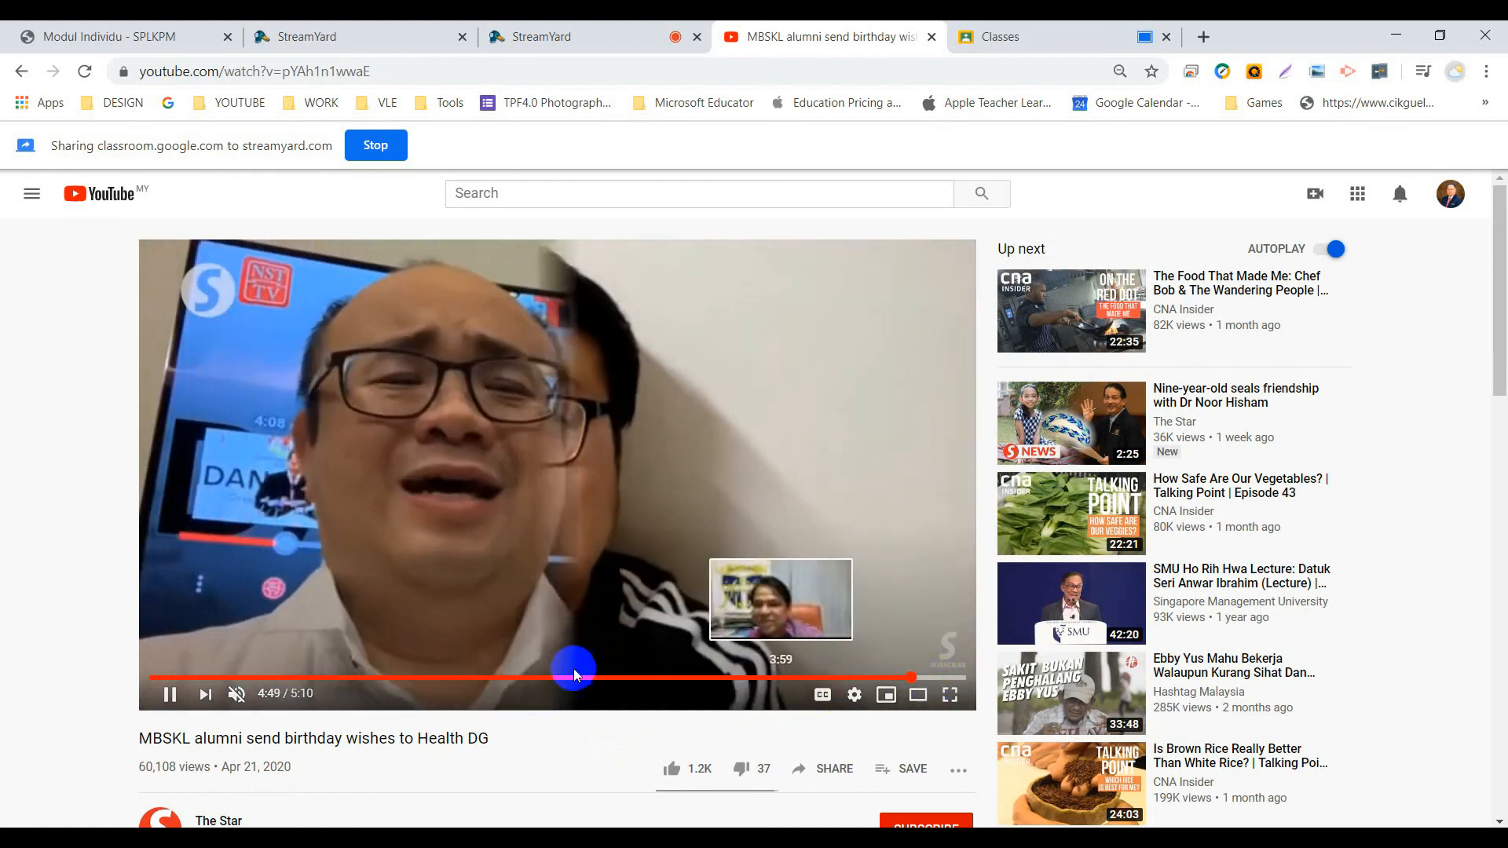
scroll(574, 673, down, 4)
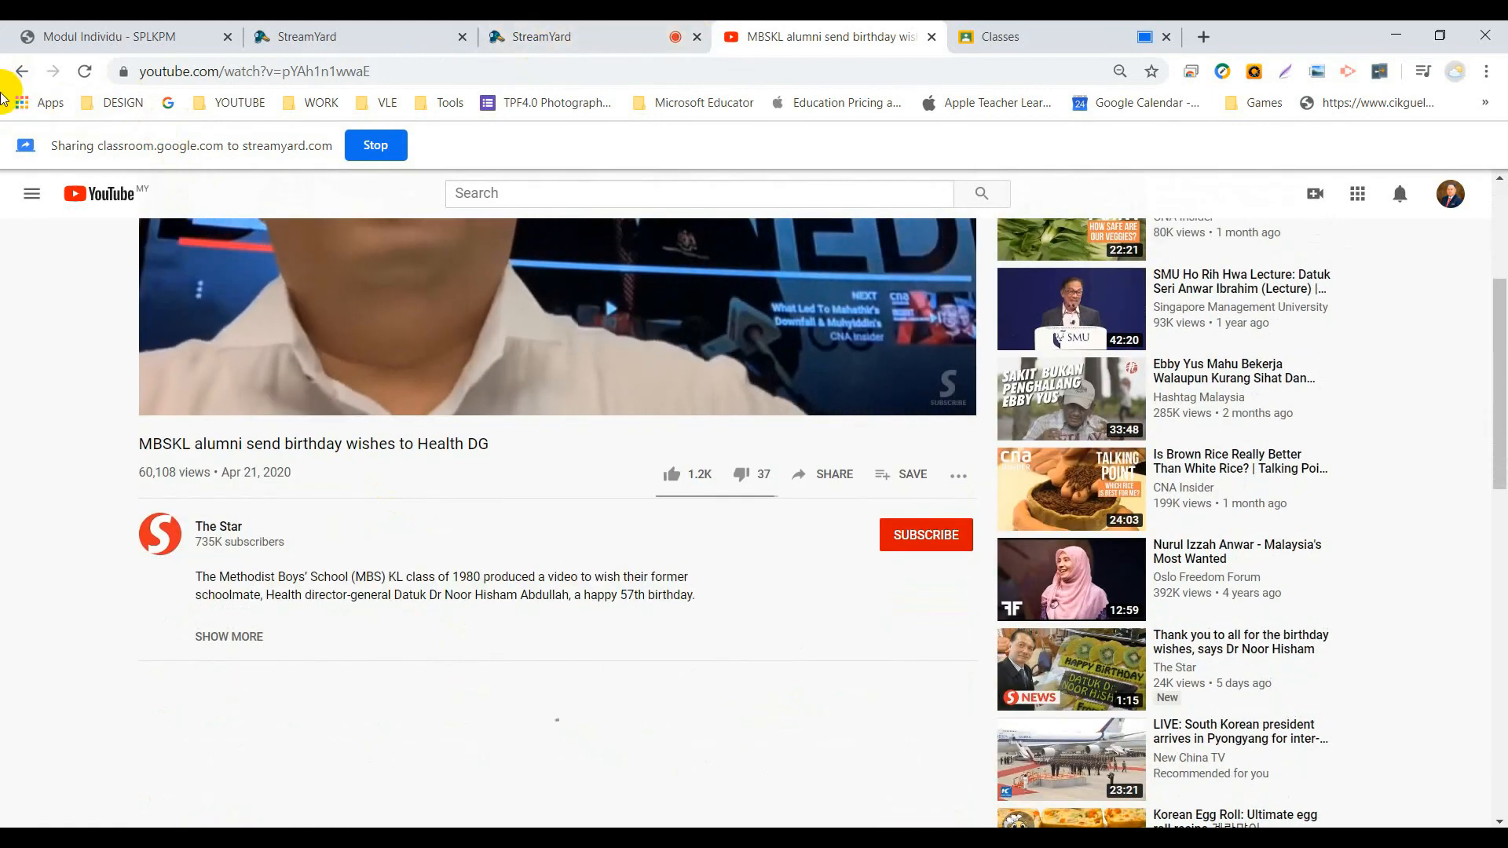
click(19, 73)
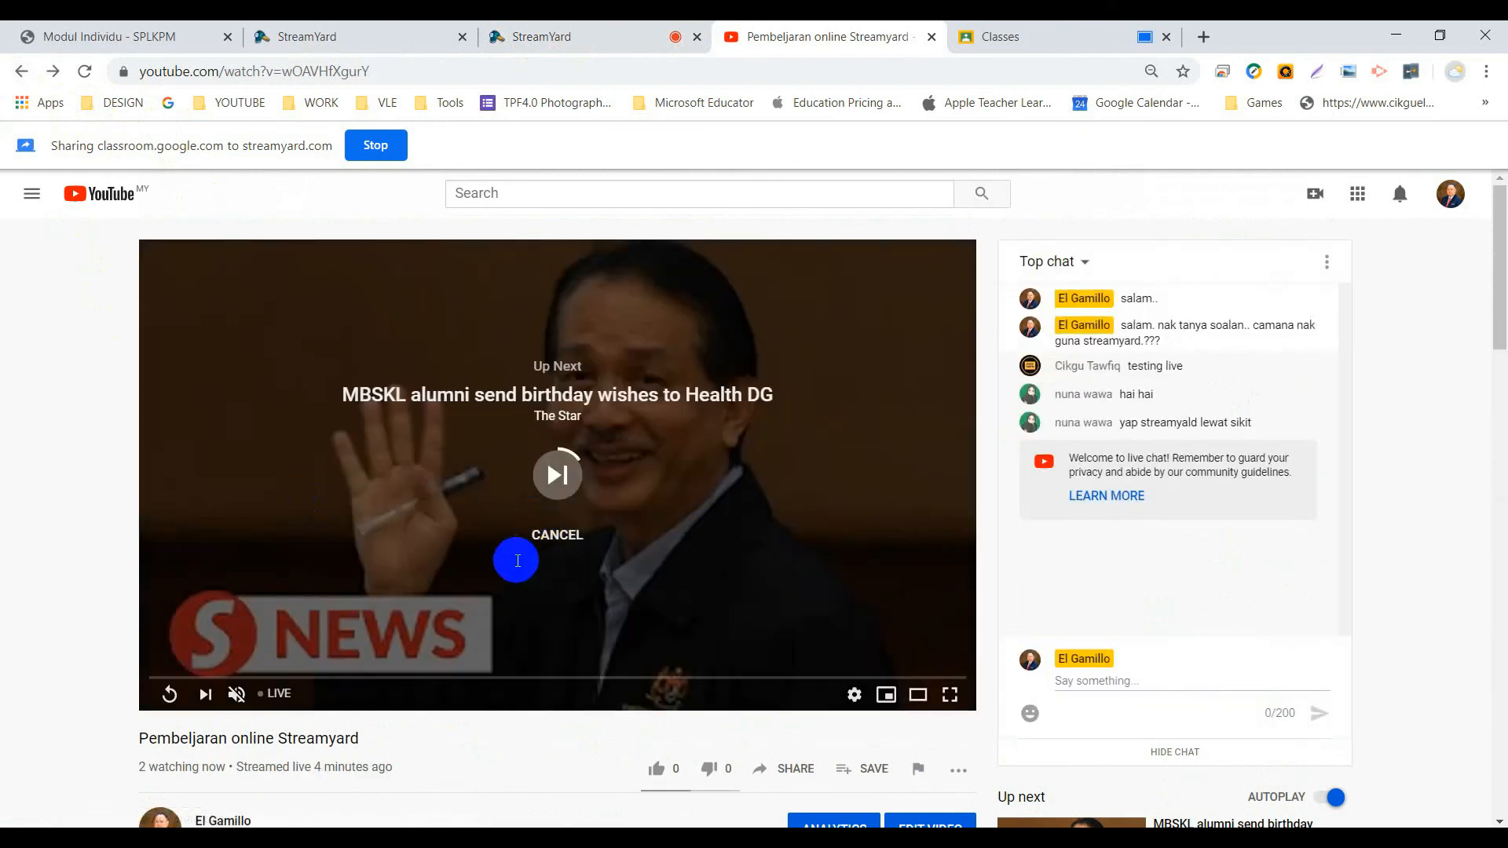
Step: Cancel the automatic playback of the suggested video and replay the ended "Pembeljaran online Streamyard" stream
click(557, 534)
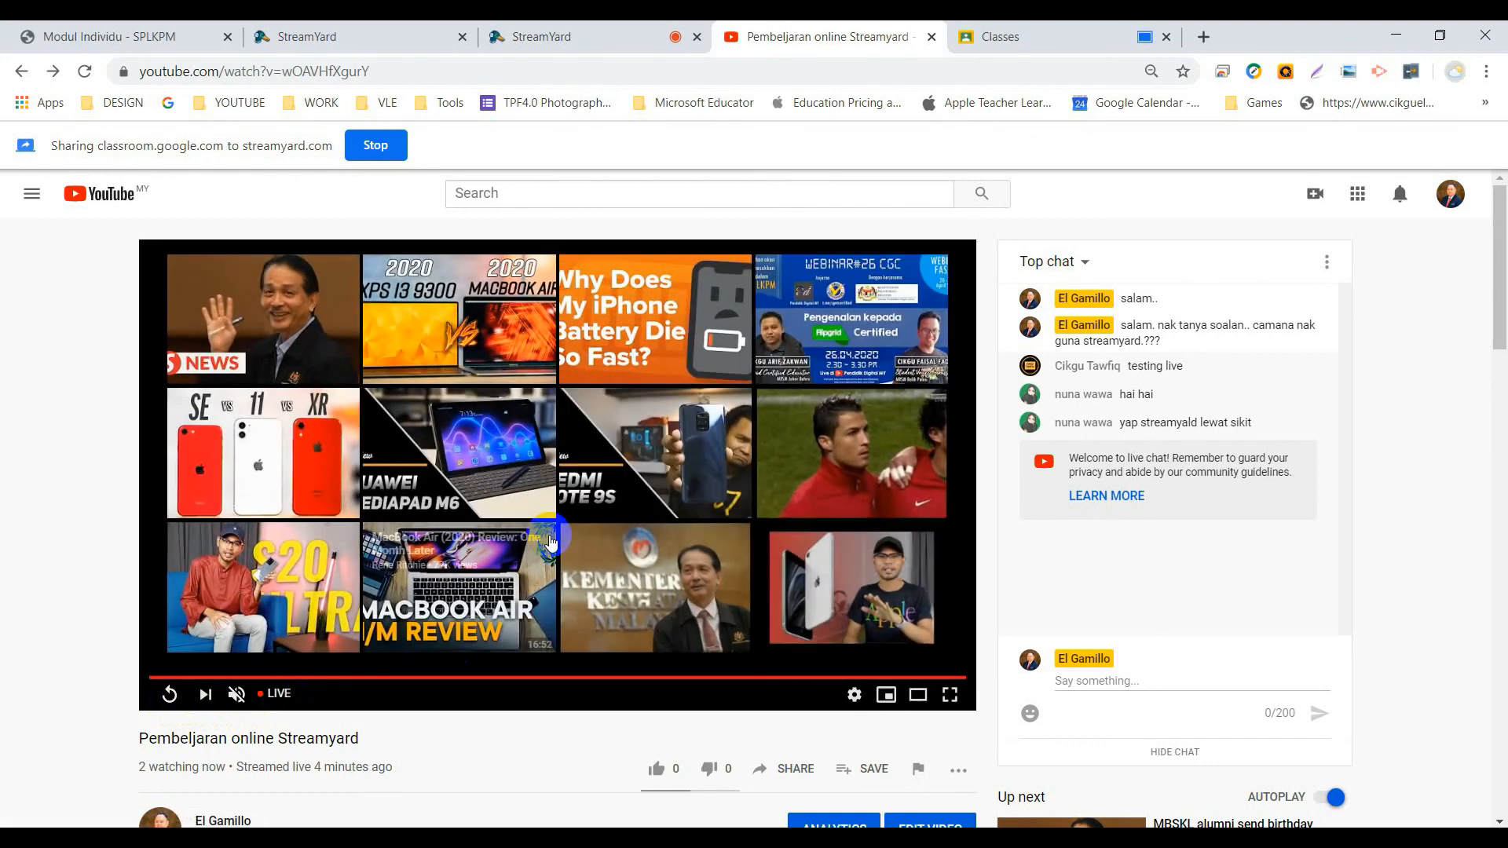
click(180, 705)
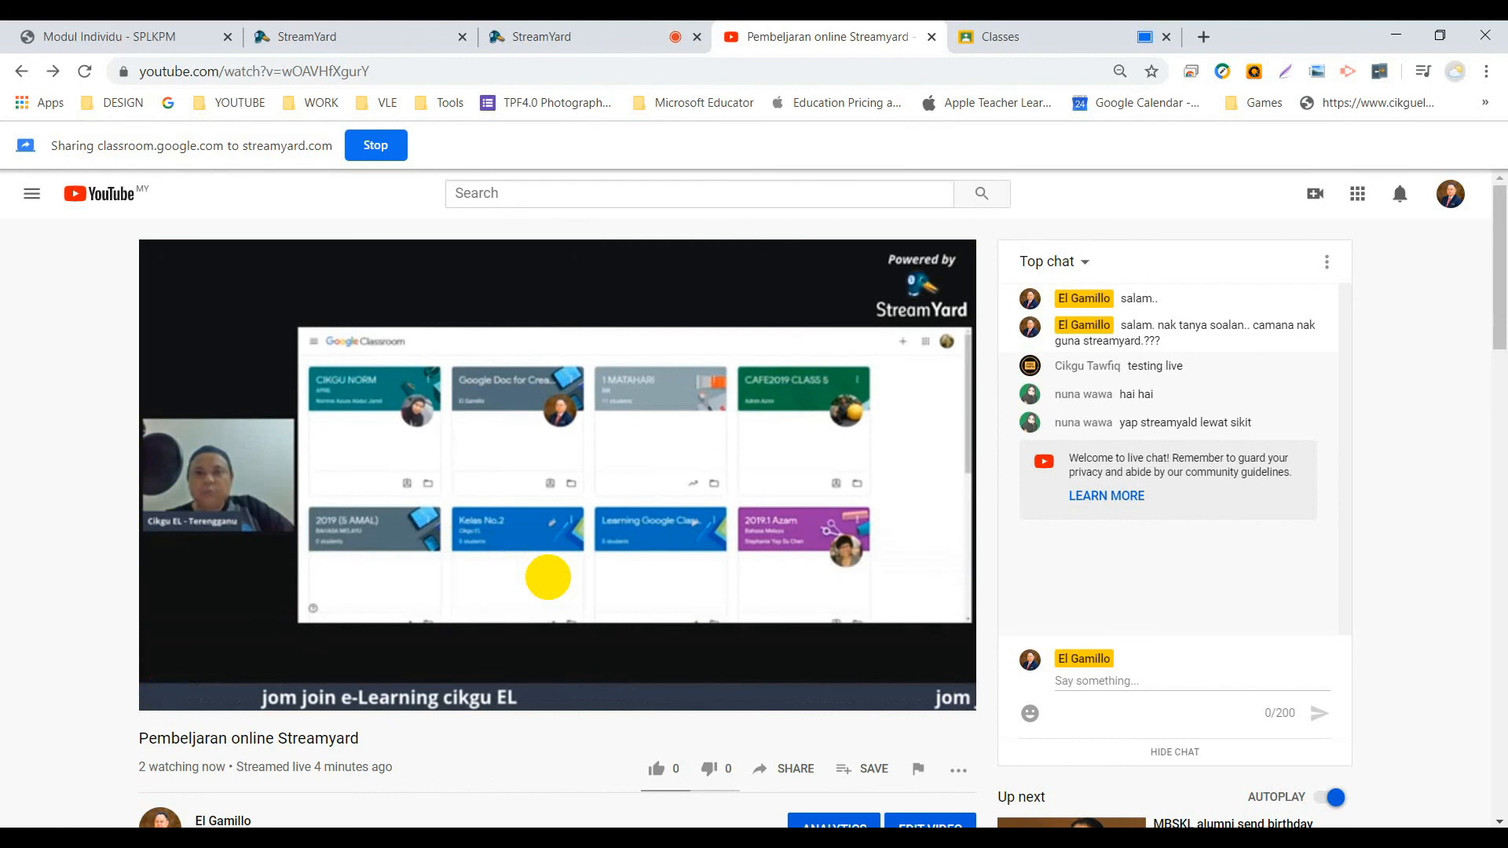
Step: Check the ended studio, review the recorded stream's description and comments on YouTube, and return to the StreamYard studio
click(553, 41)
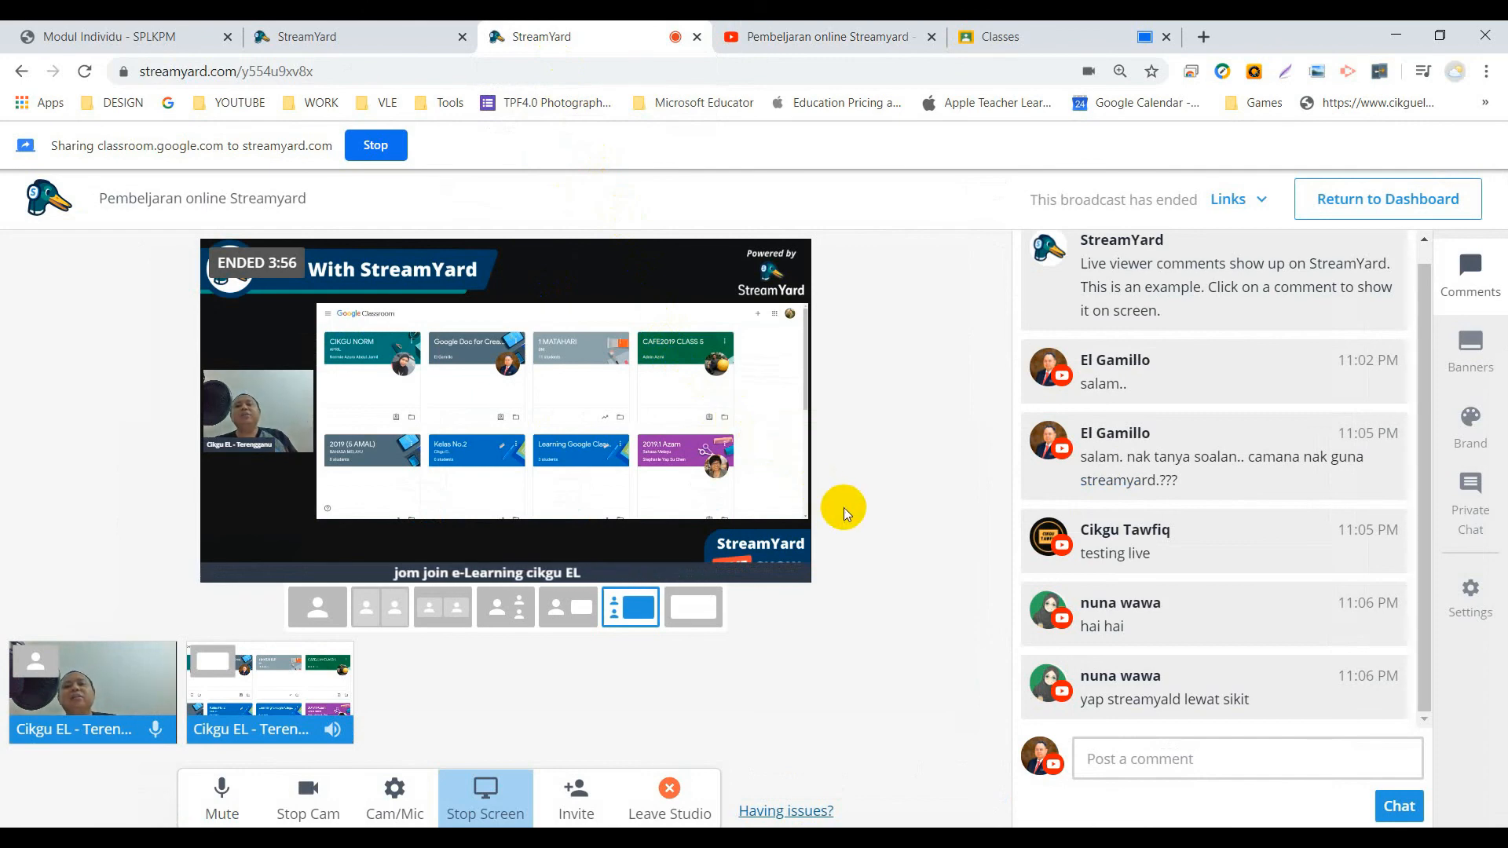
click(892, 40)
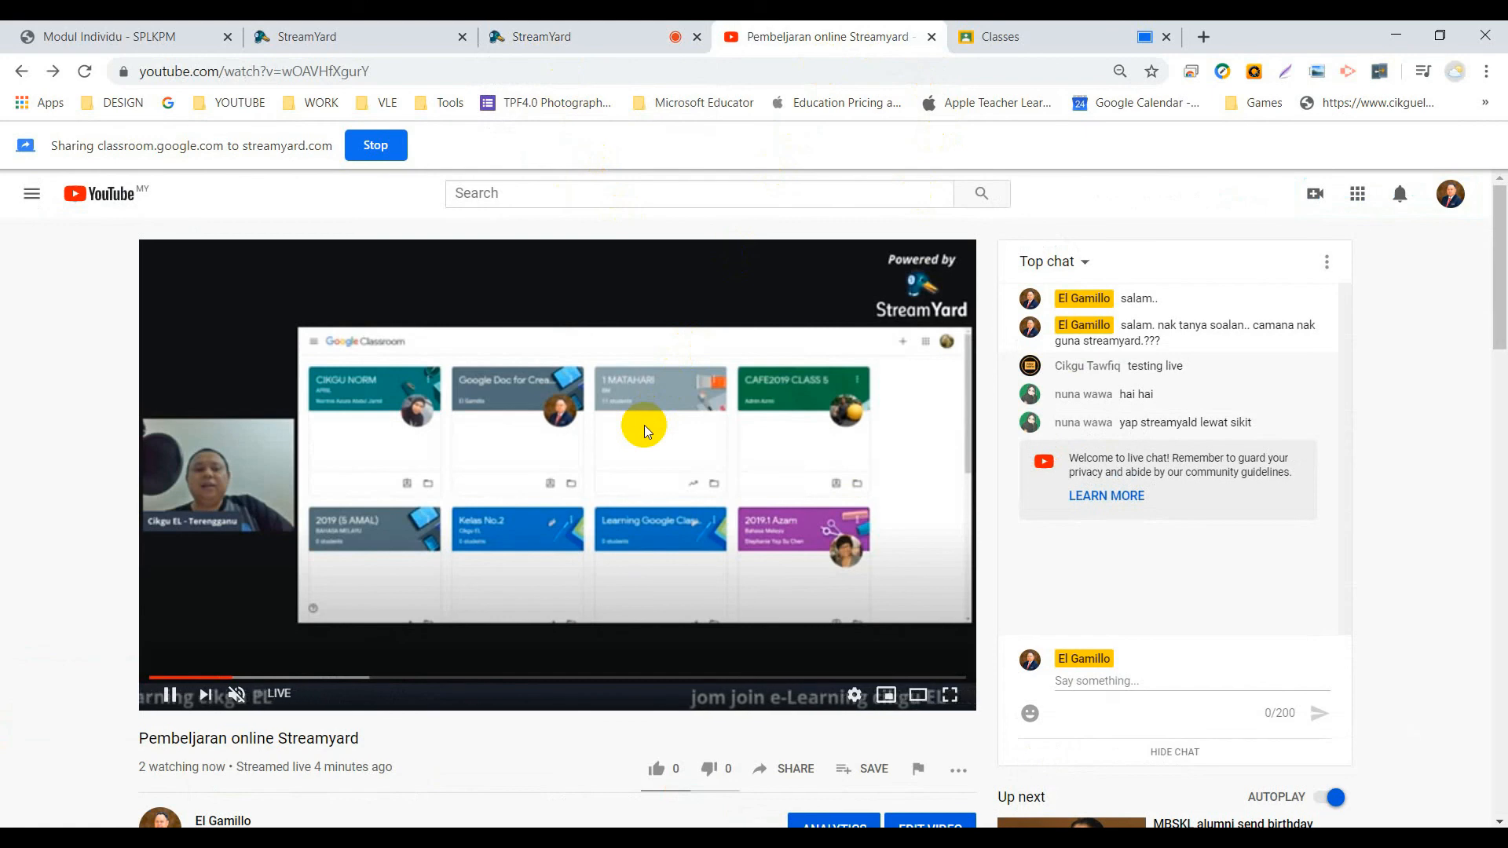
scroll(642, 426, down, 3)
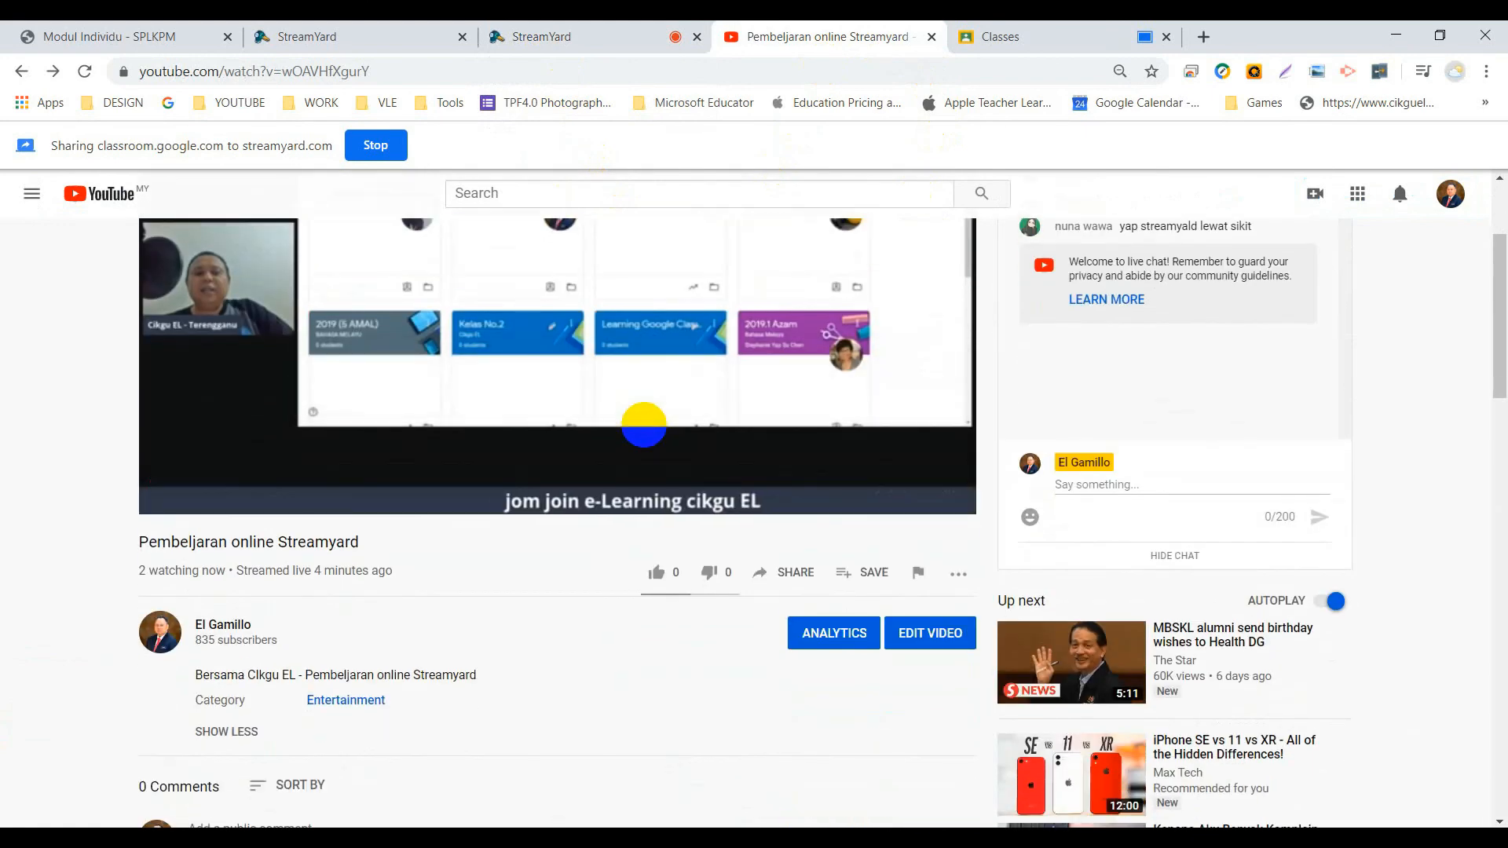
scroll(550, 550, down, 3)
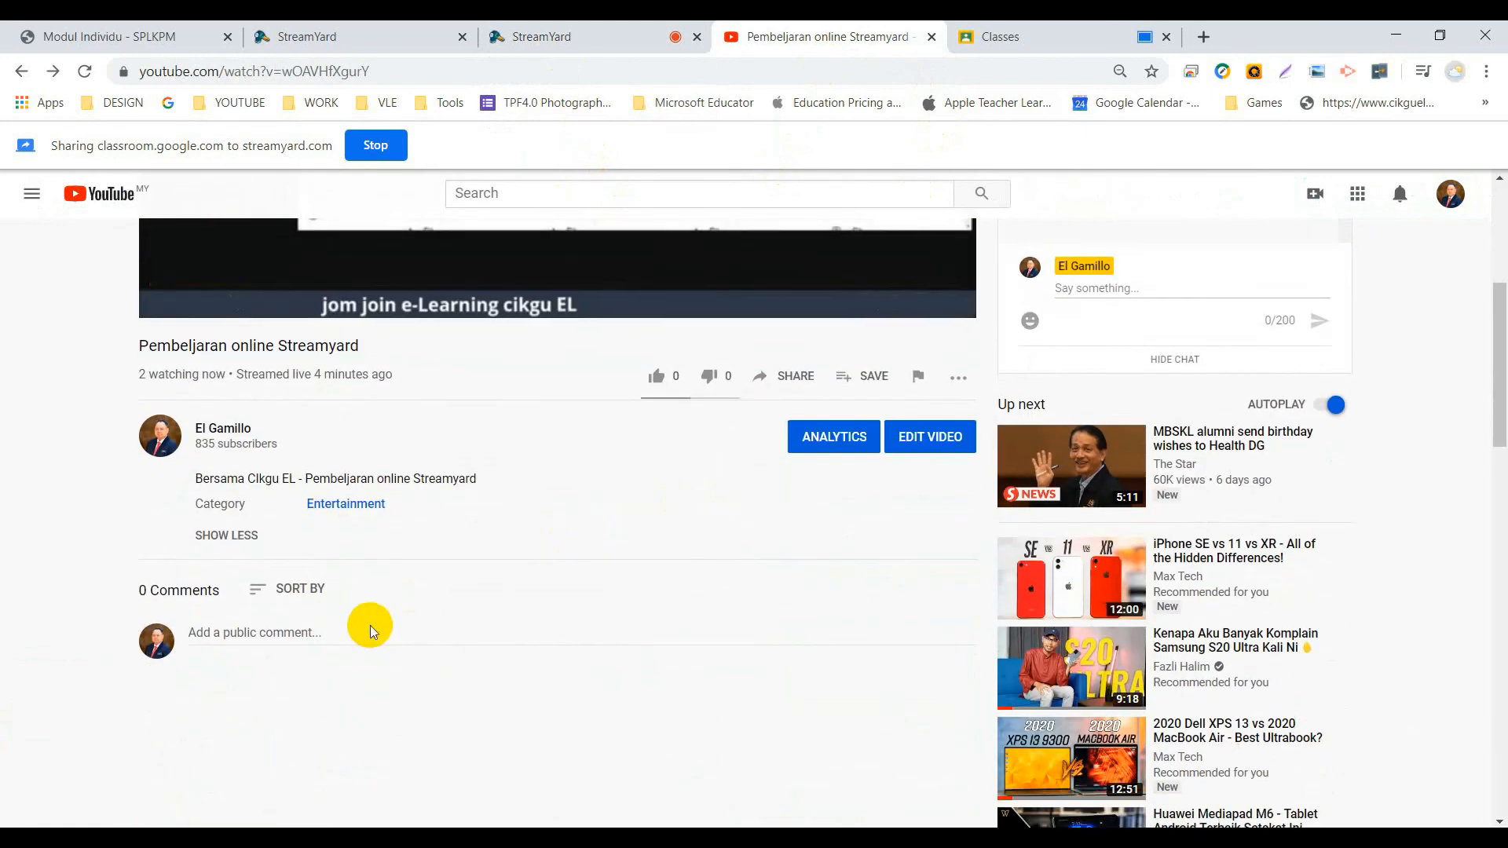
scroll(209, 616, up, 6)
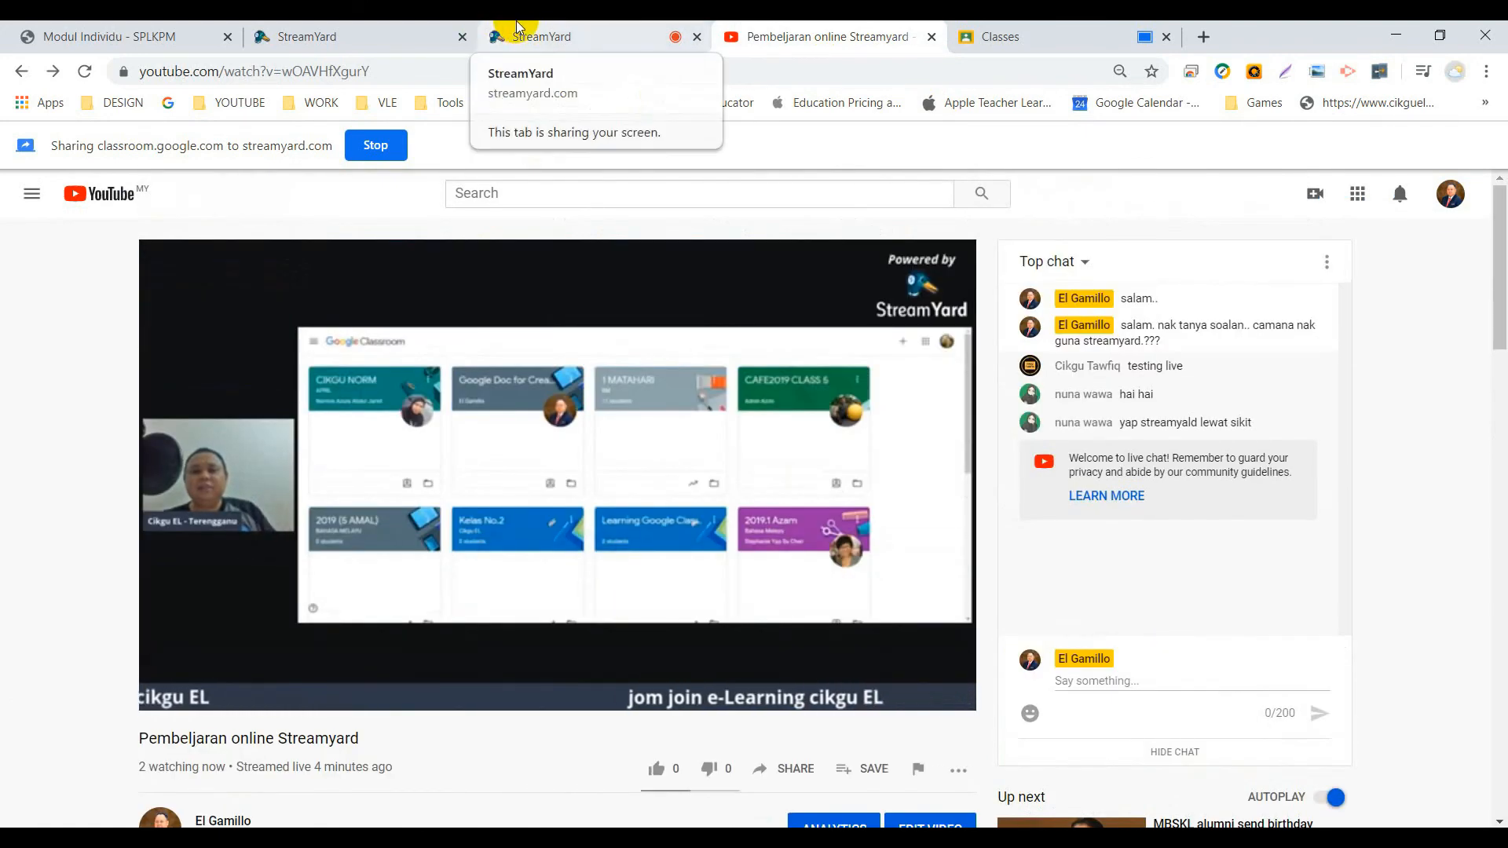
click(565, 36)
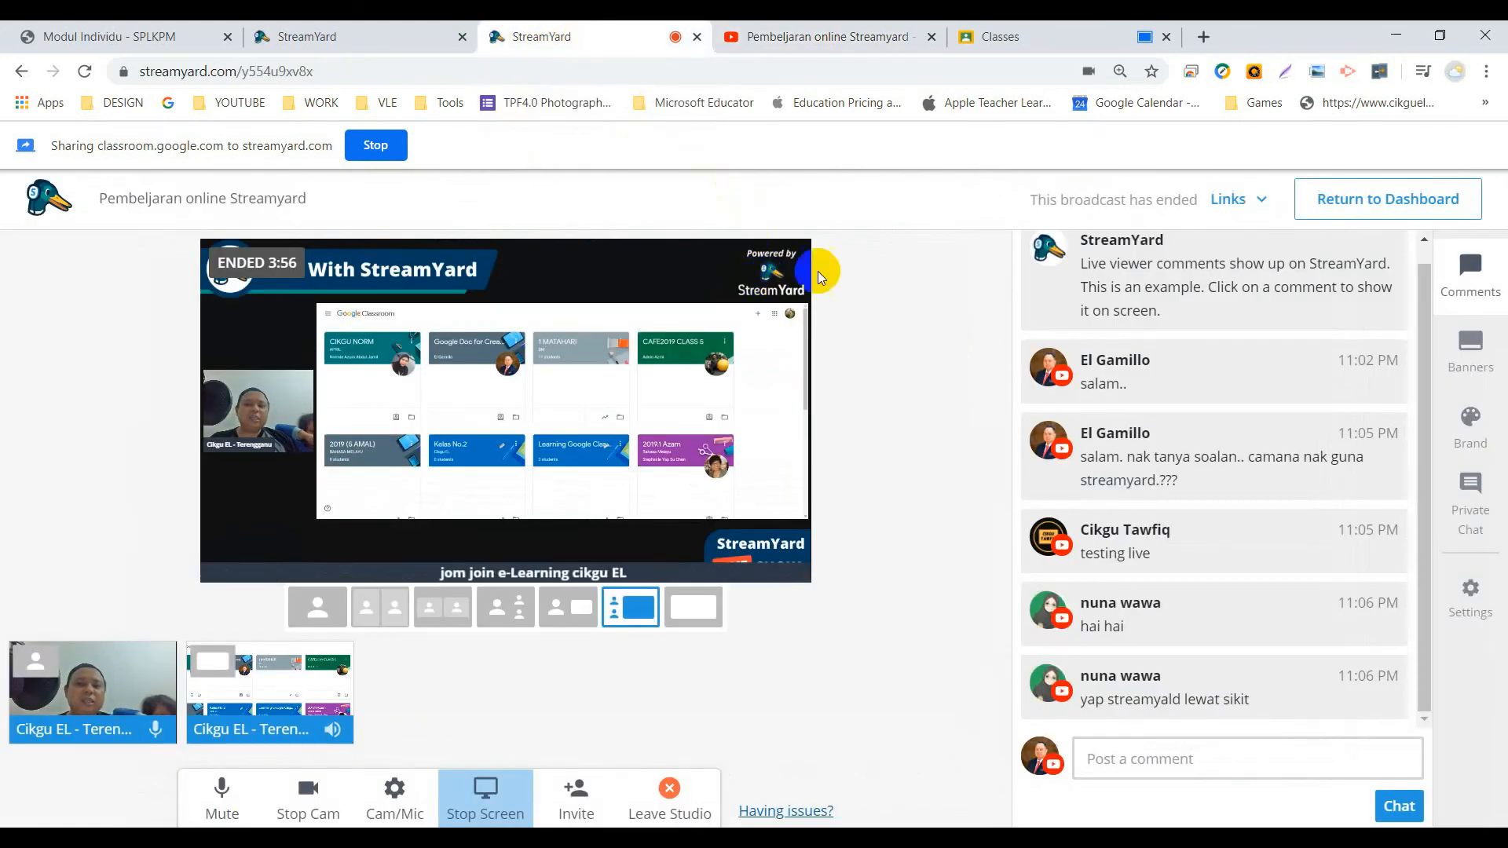